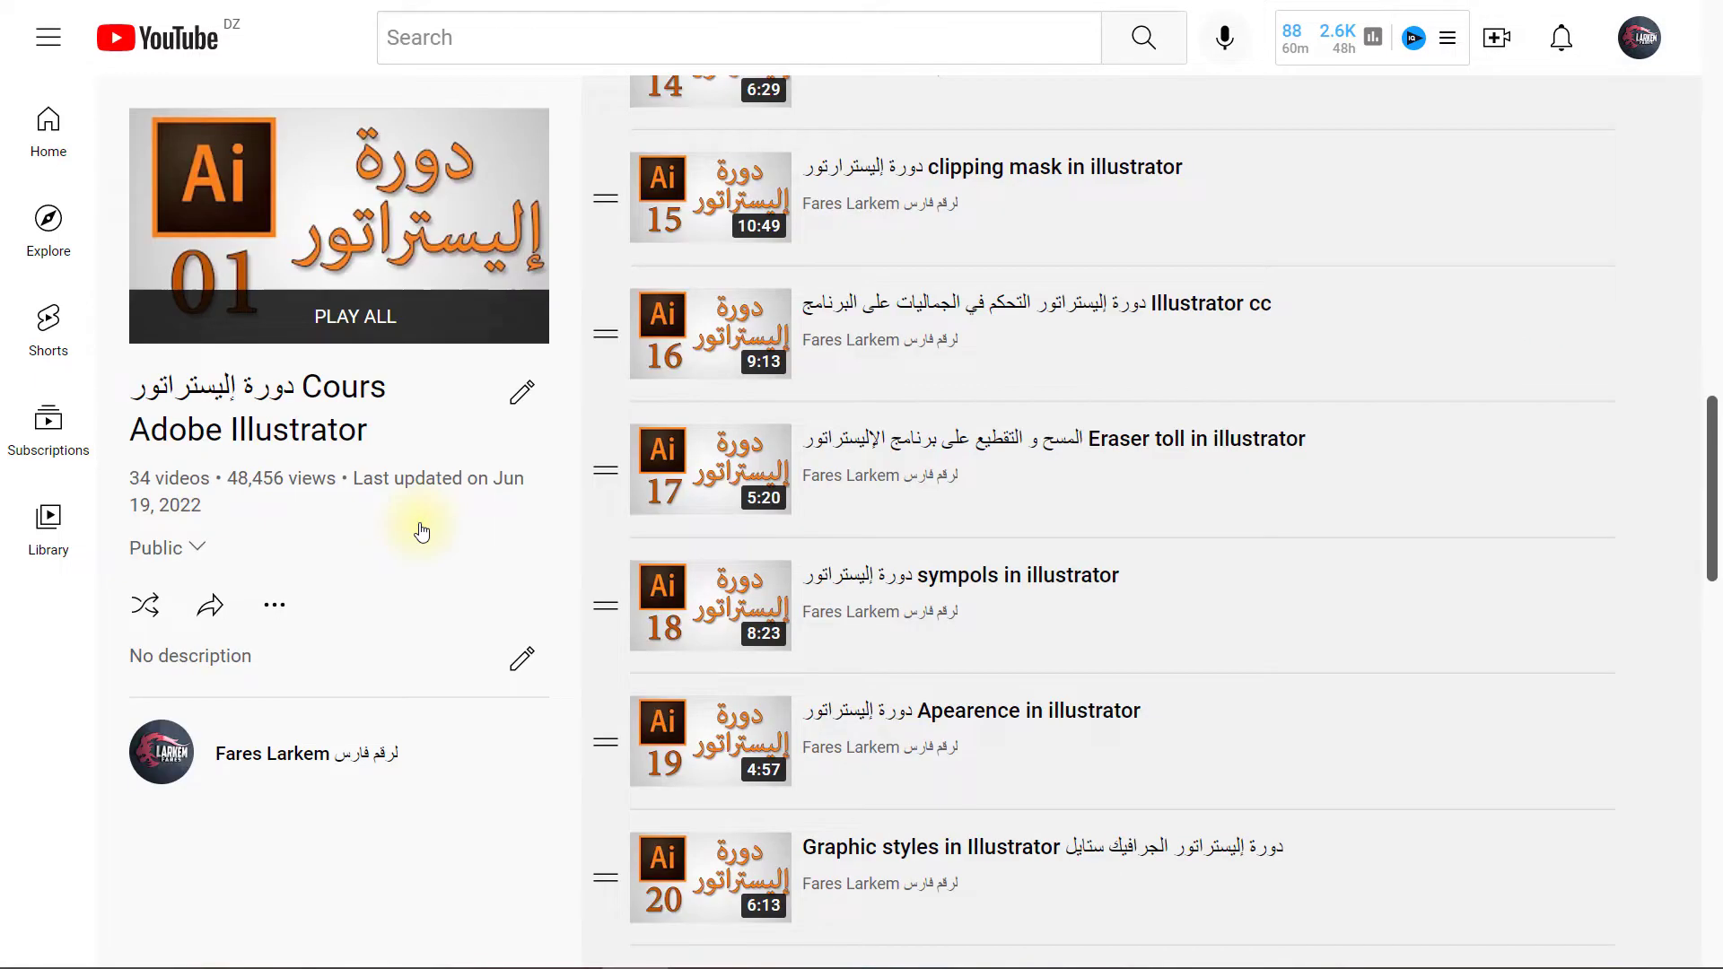
Step: Scroll the YouTube course playlist up and down to reach its first videos
scroll(1070, 646, "up", 8)
scroll(1077, 646, "up", 13)
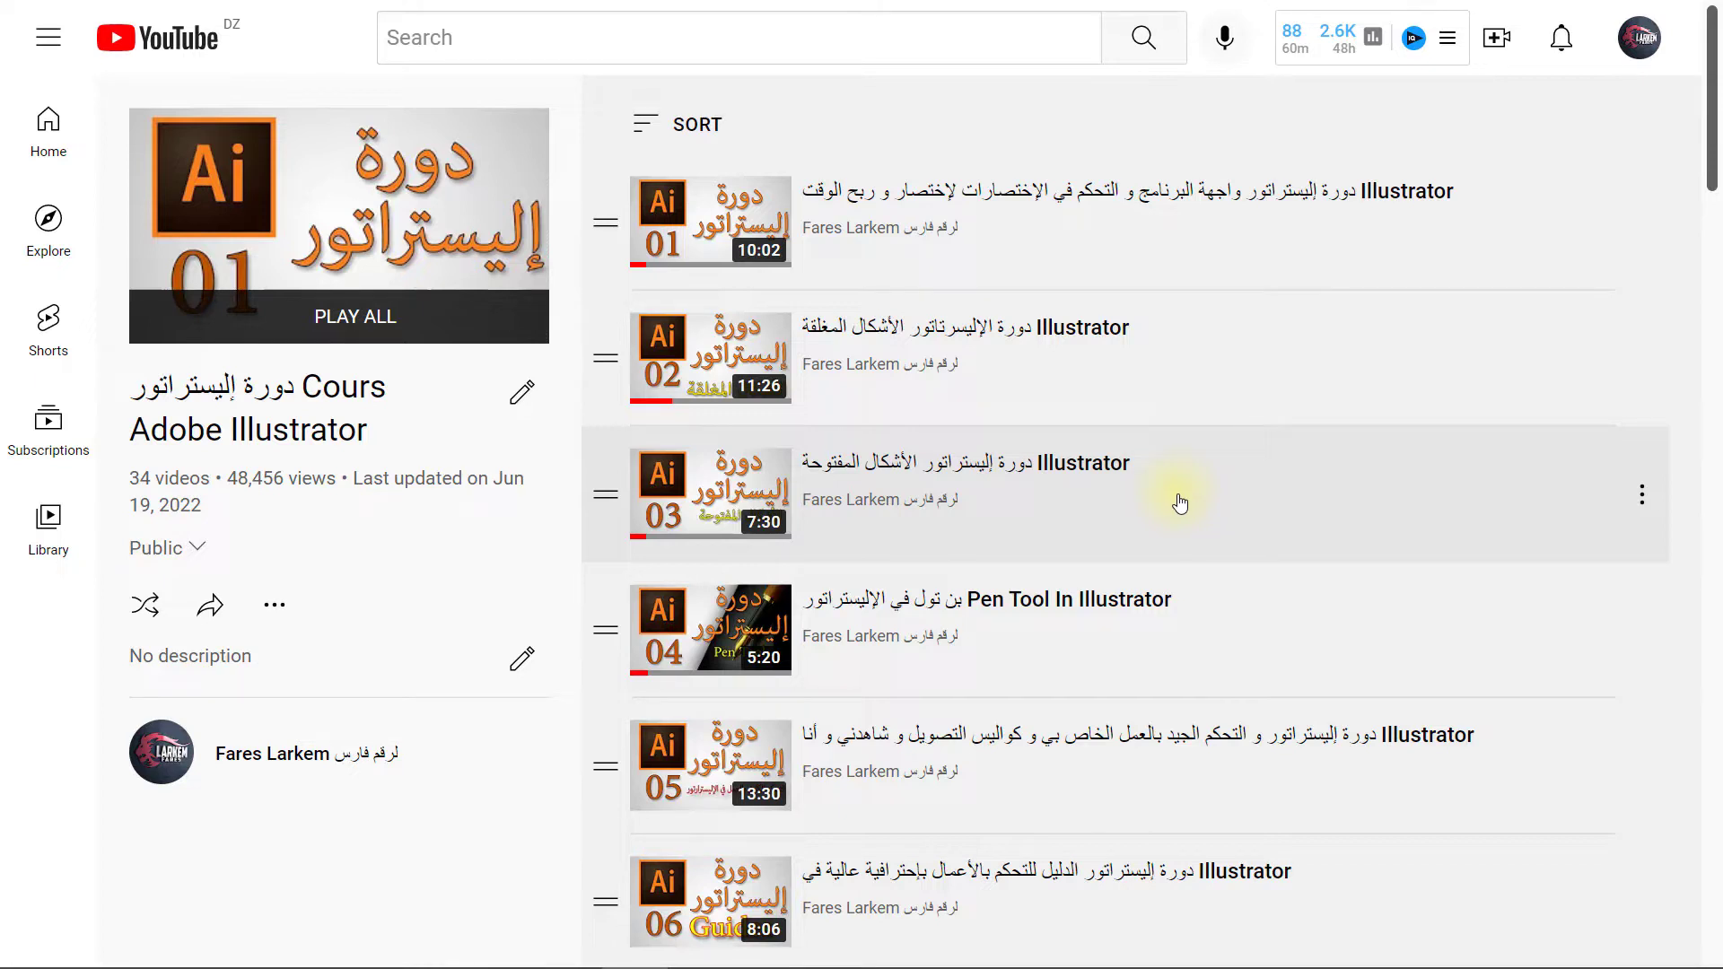
scroll(1190, 473, "down", 1)
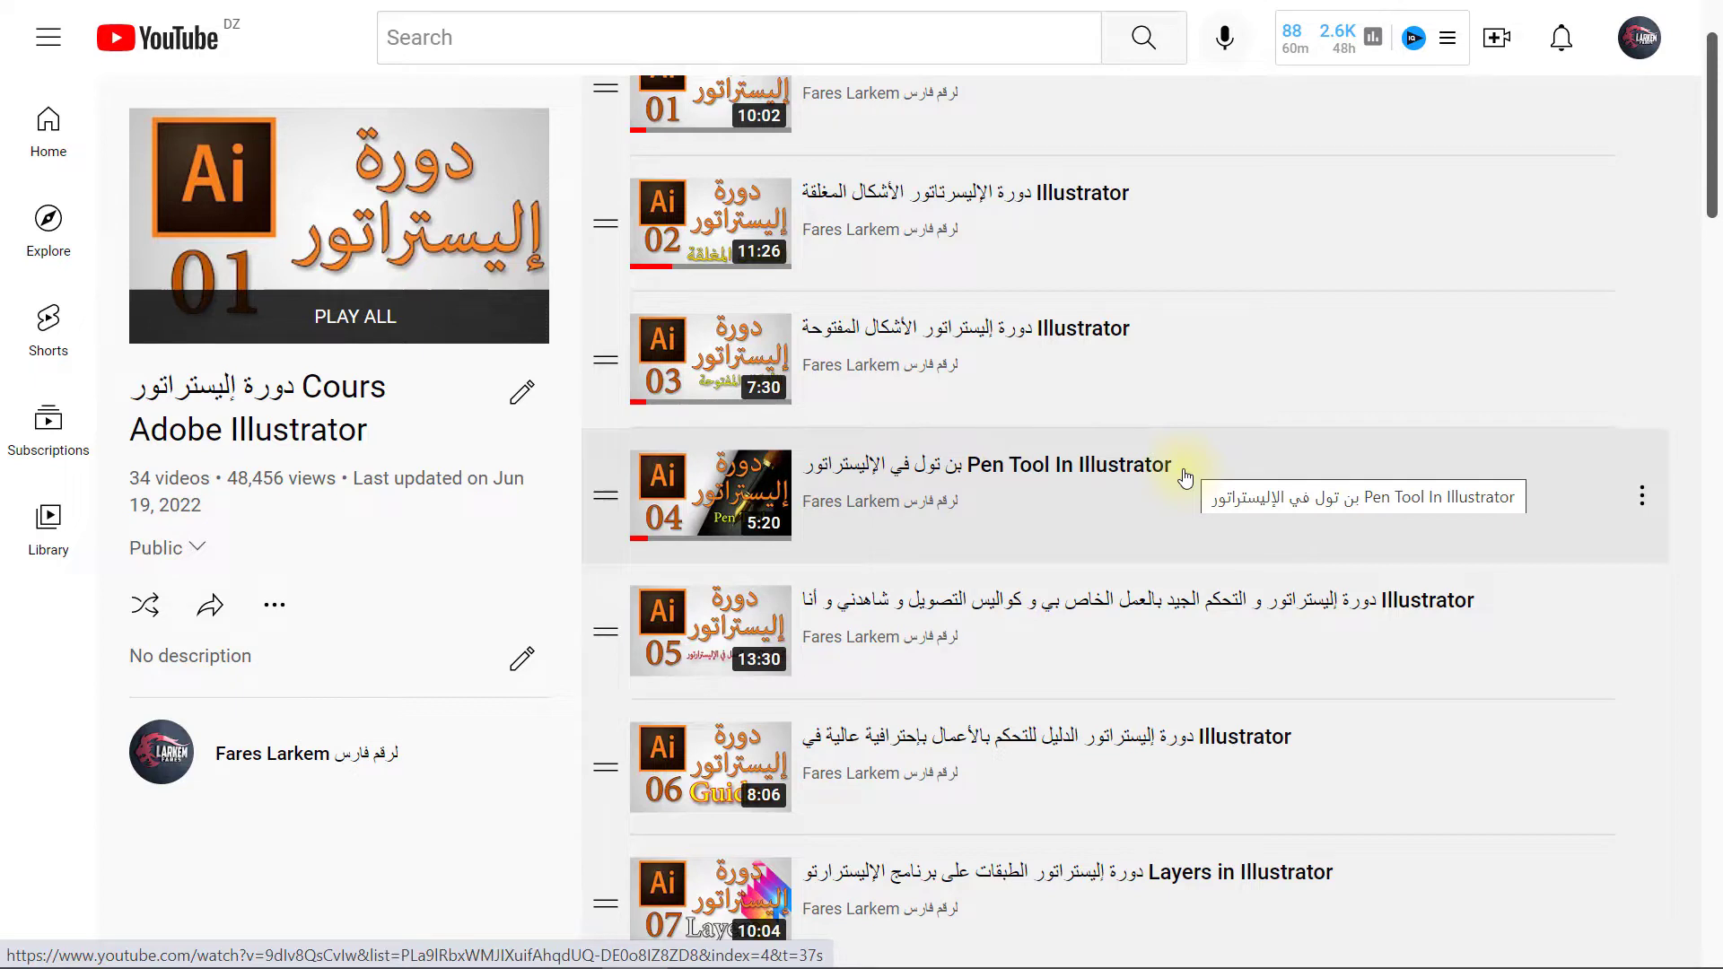
scroll(1183, 478, "down", 2)
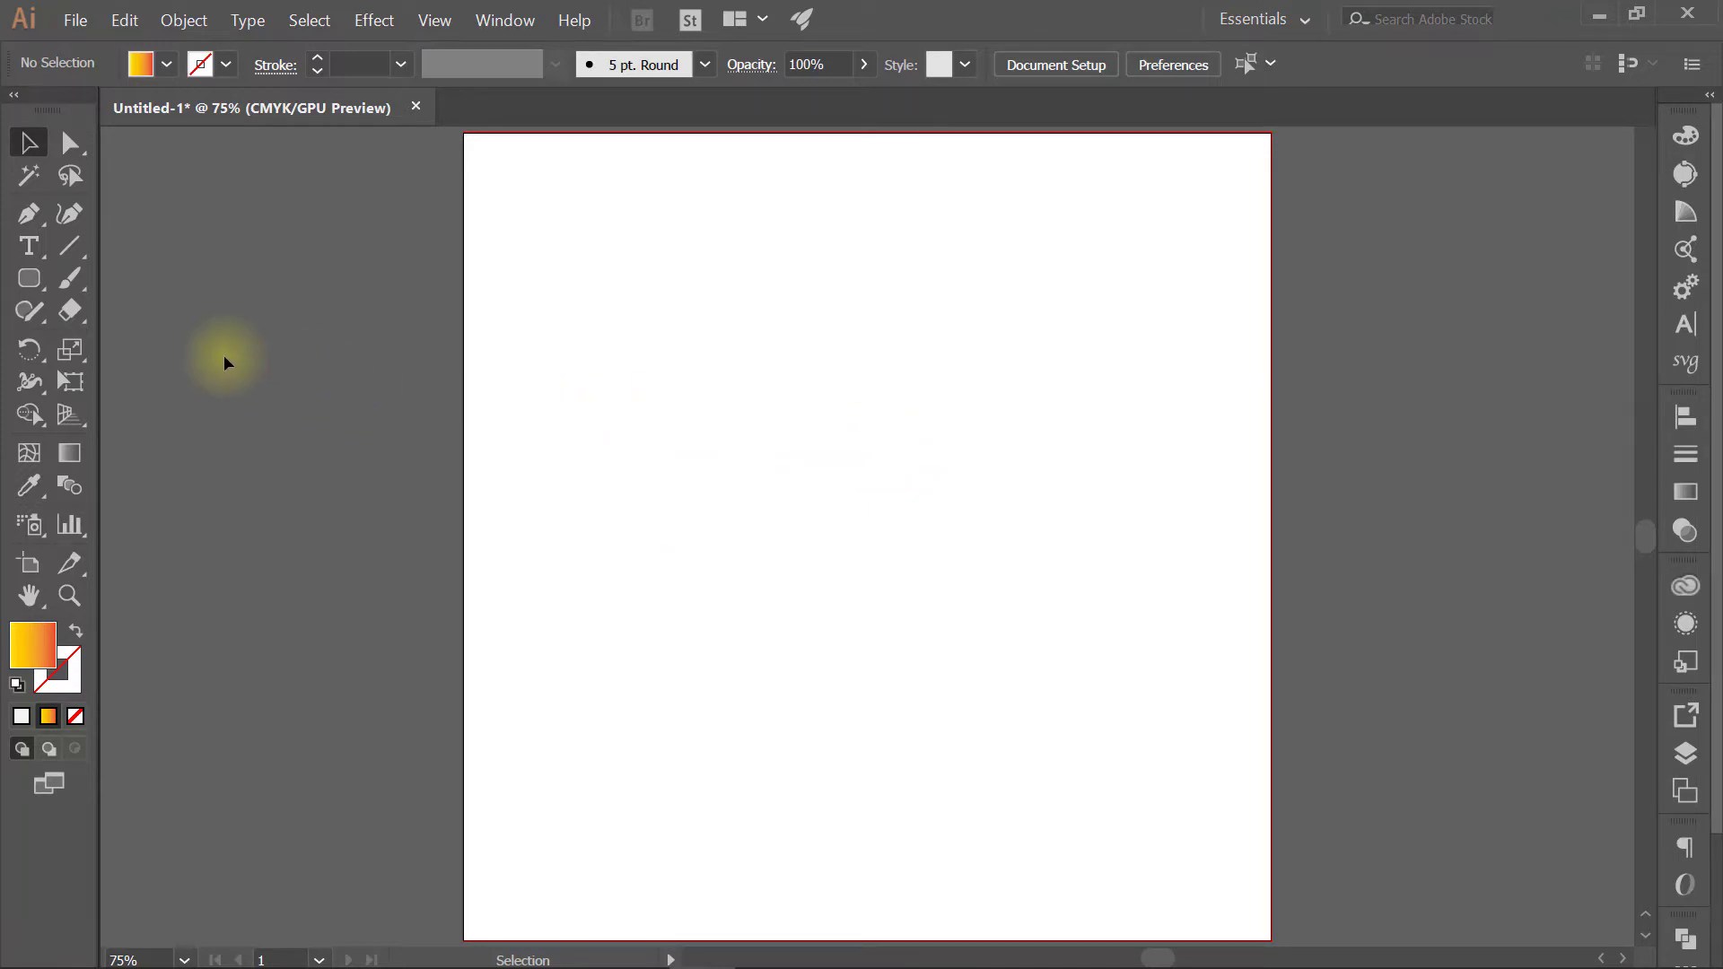
Step: Choose the Line Segment tool with Fill set to None and a black stroke
left_click(68, 246)
left_click(166, 64)
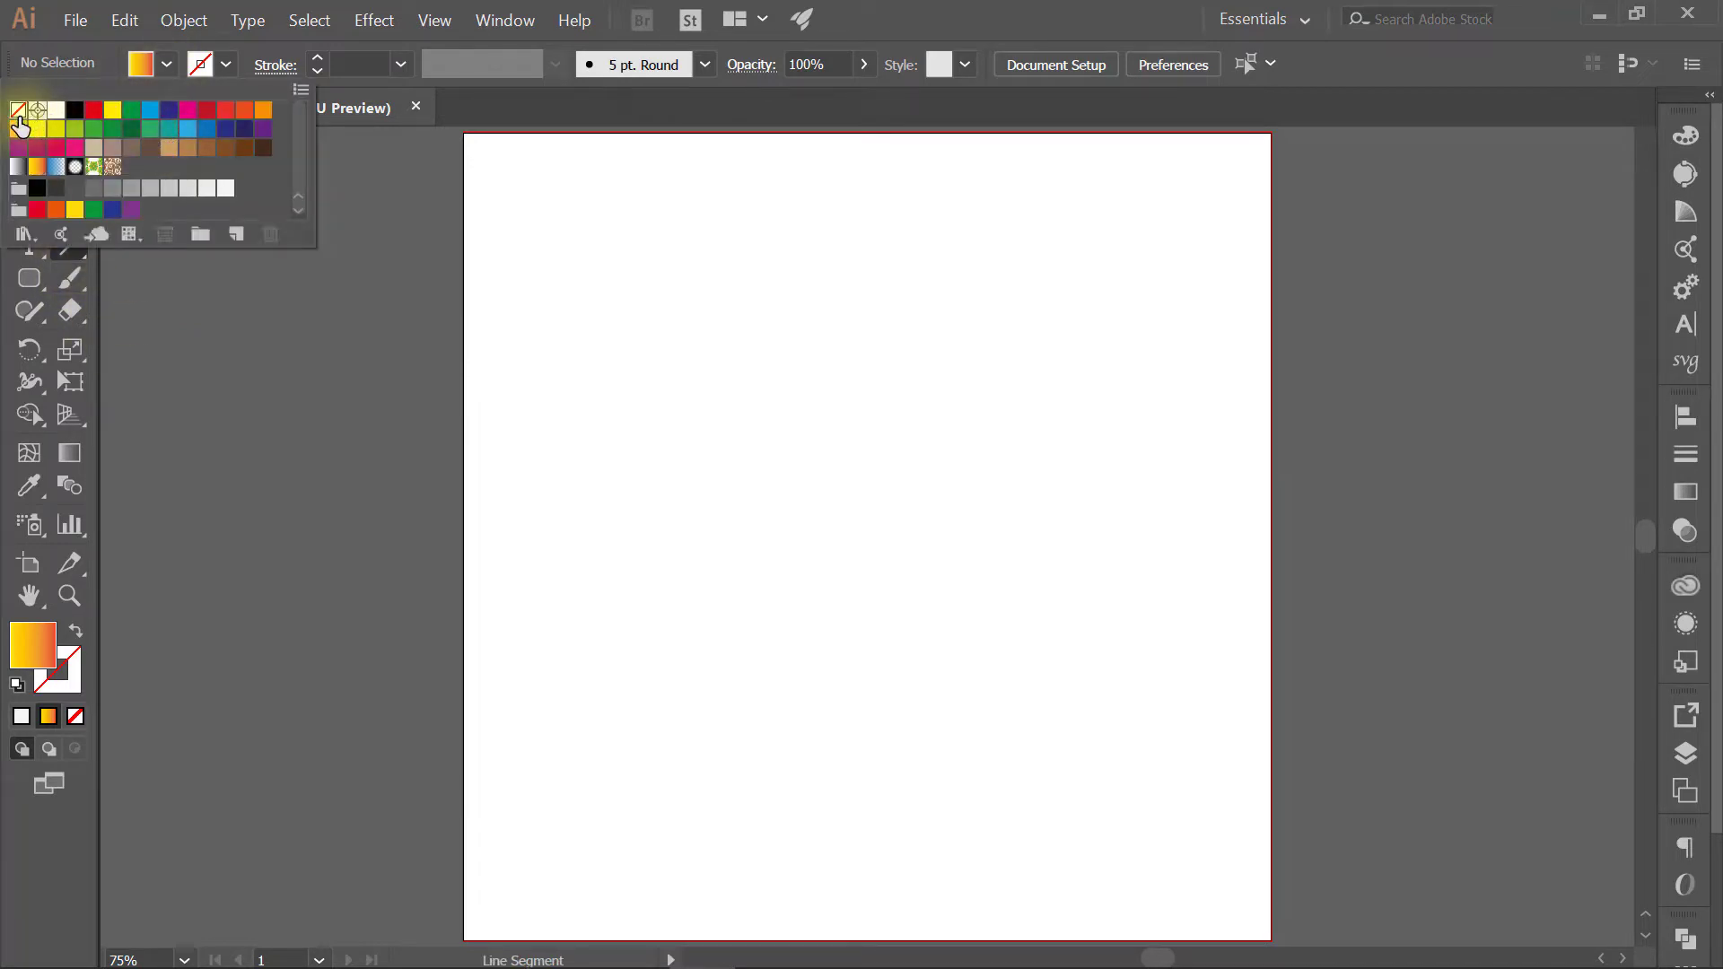
left_click(18, 110)
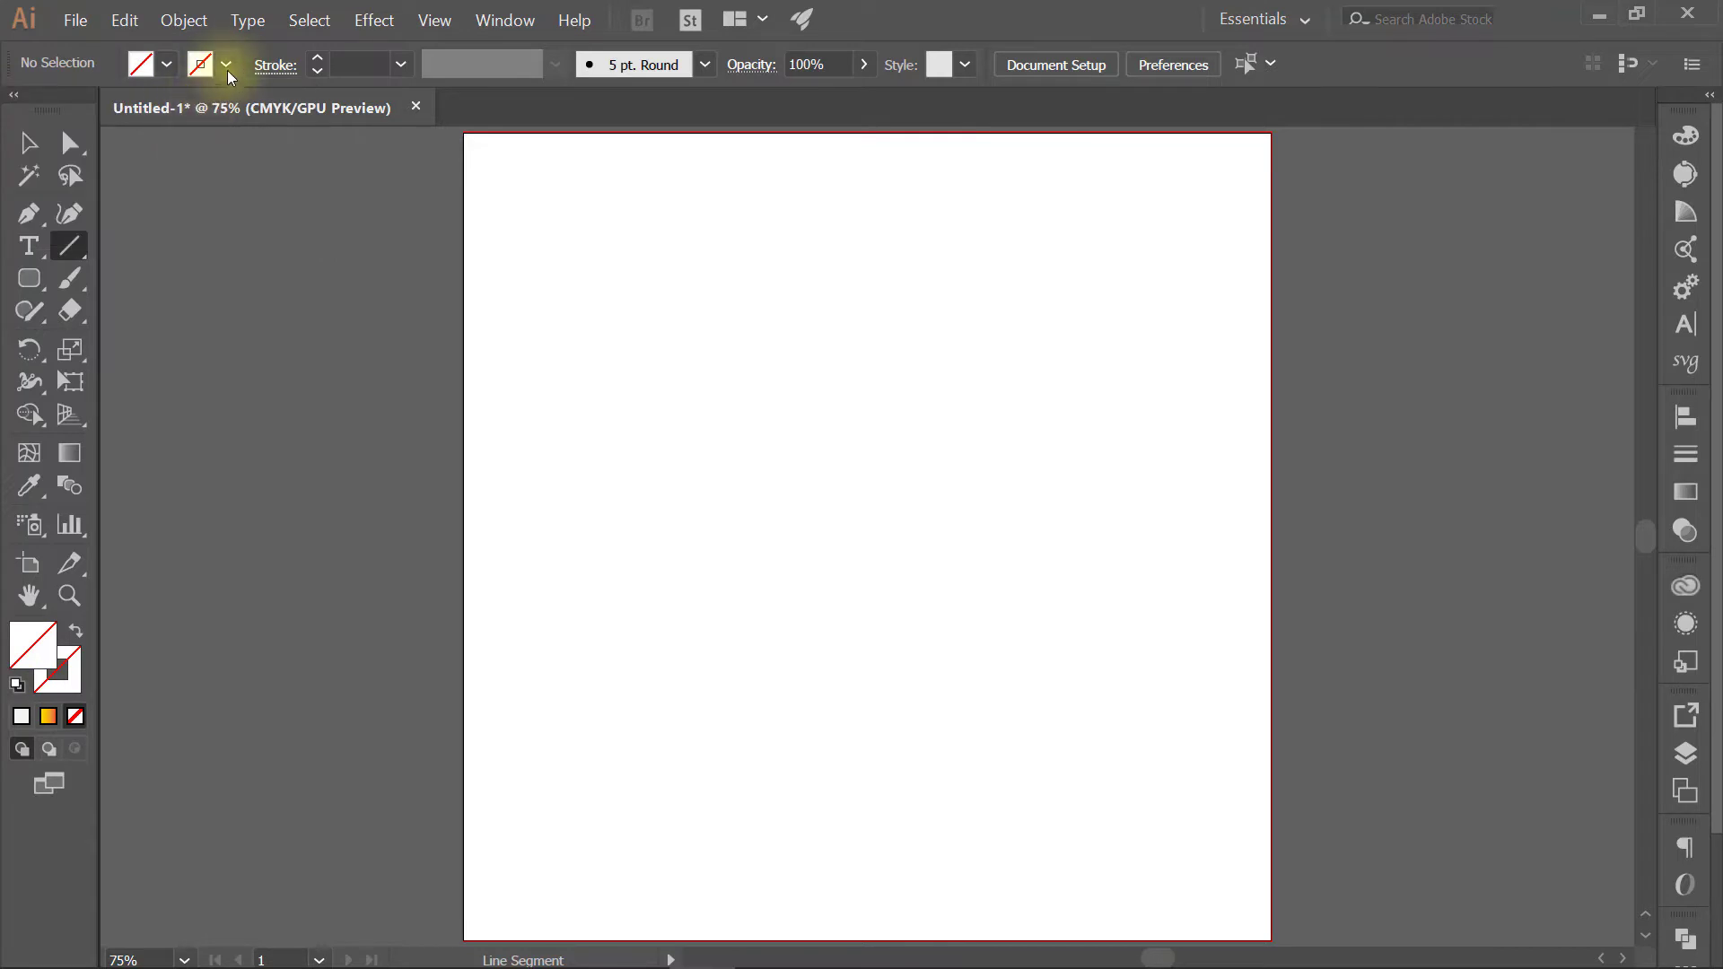
left_click(225, 63)
left_click(74, 114)
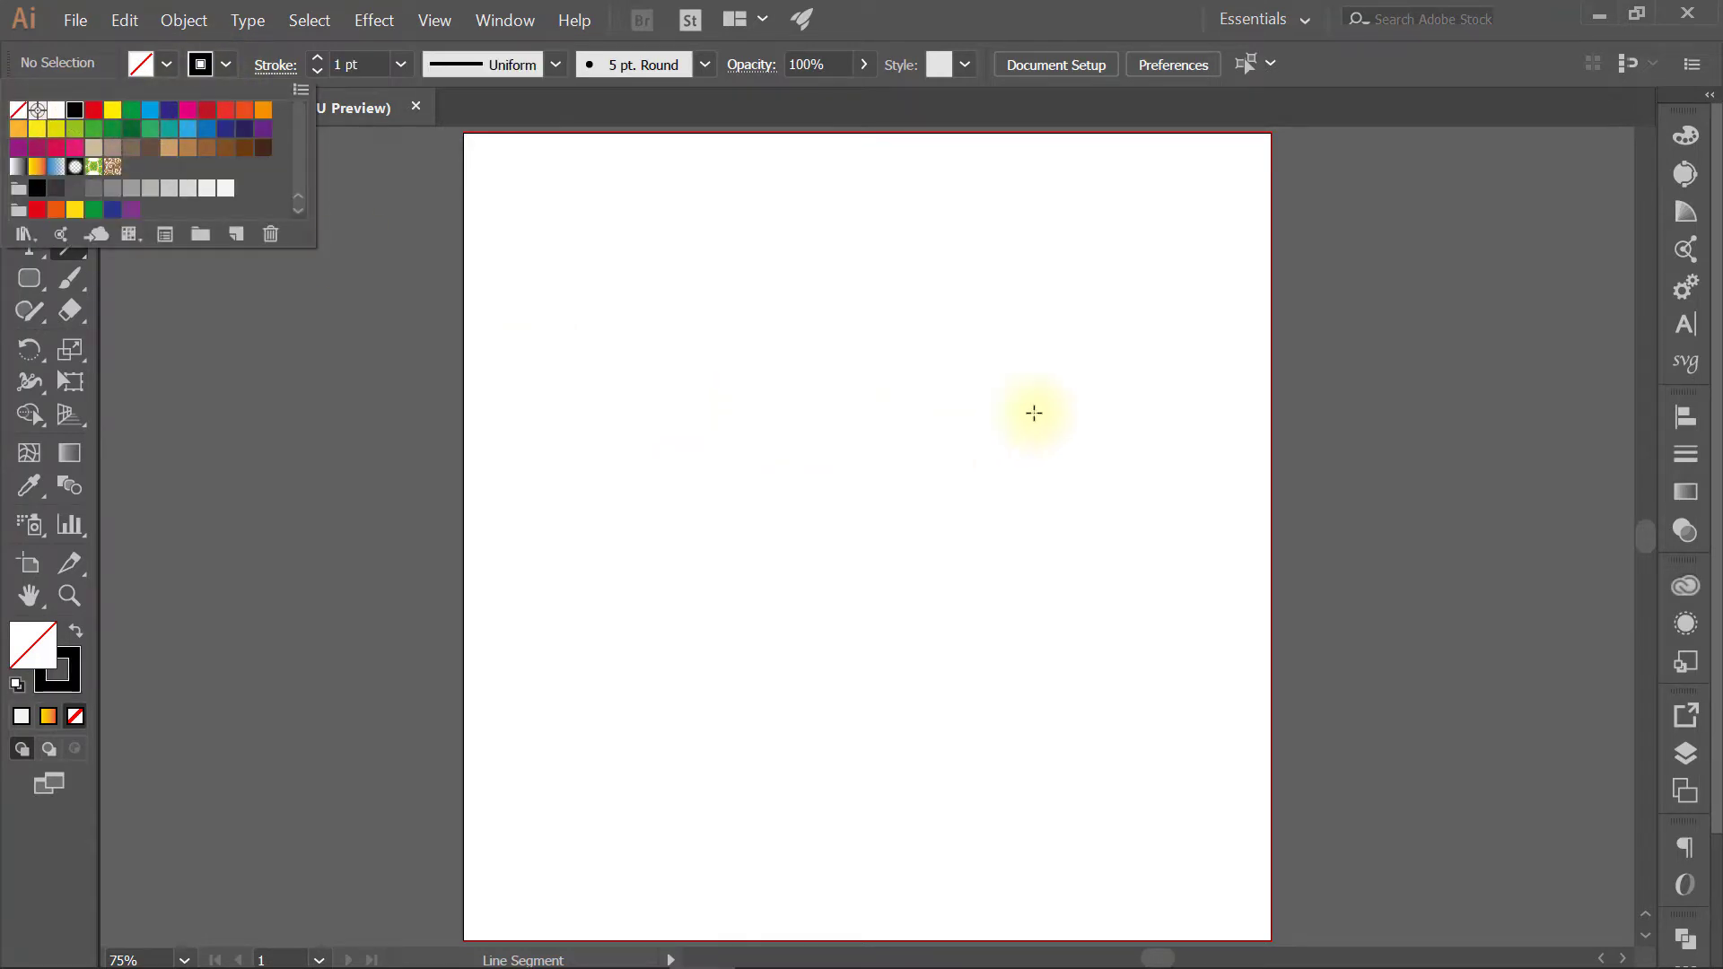
left_click(978, 283)
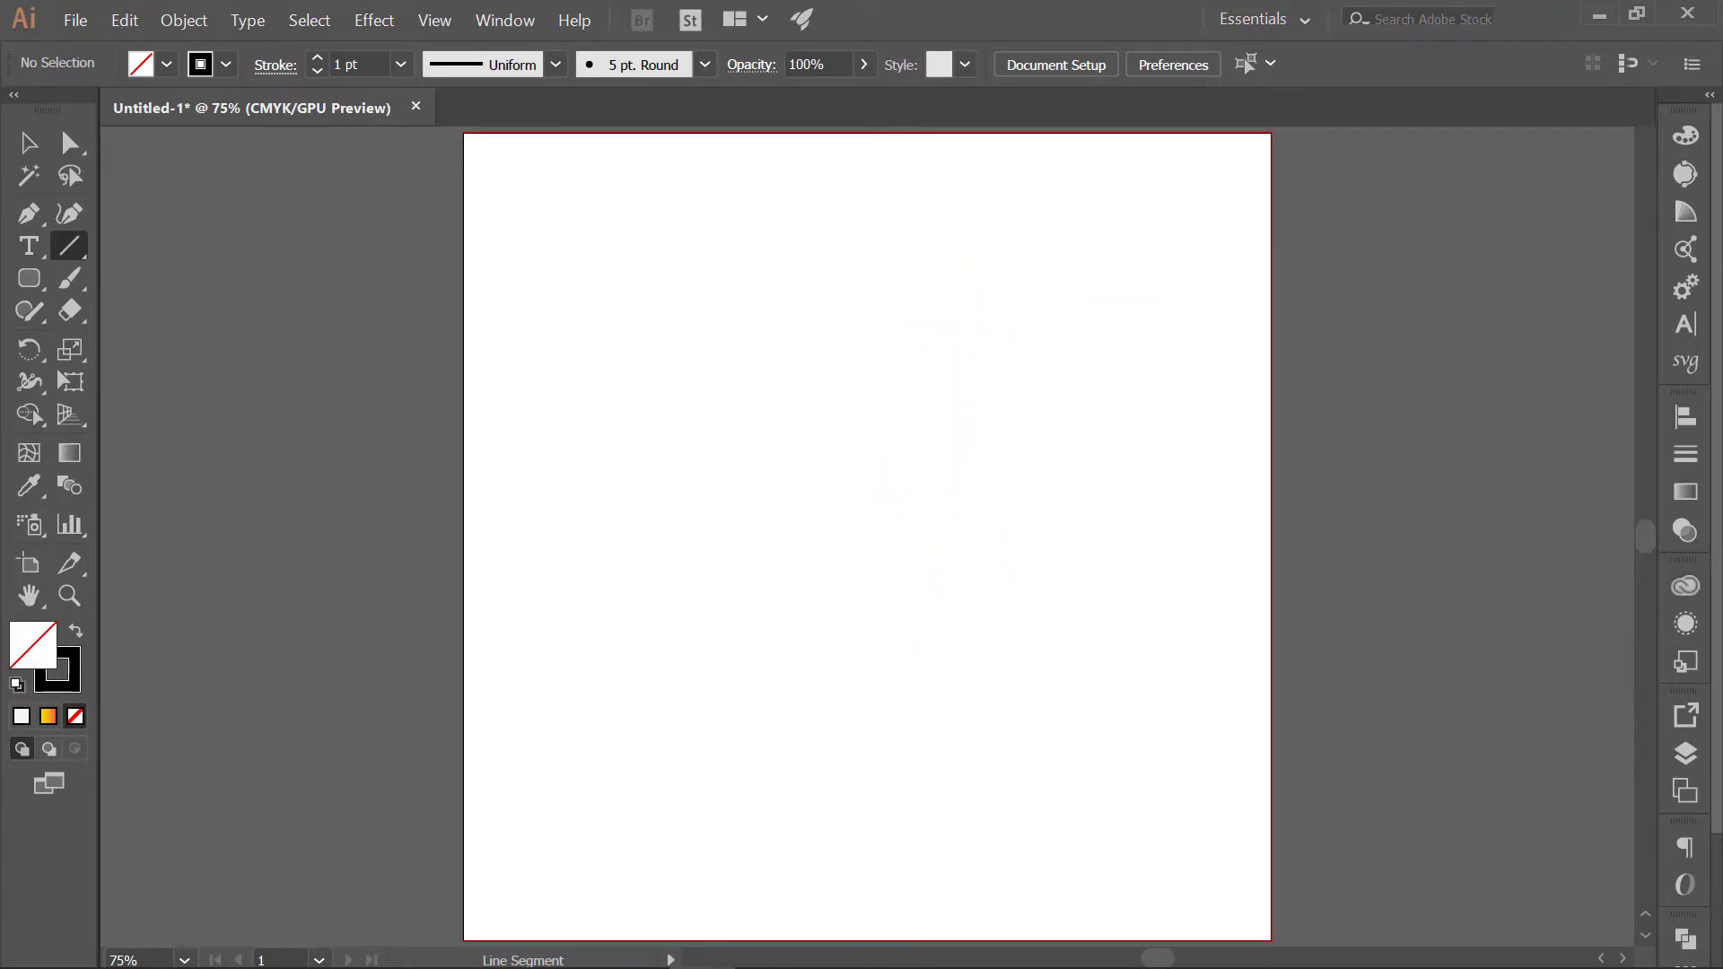
Step: Draw a vertical line, add a circle to its upper left with the Ellipse tool, and select both
mouse_move(883, 283)
left_mouse_down()
mouse_move(870, 749)
mouse_move(662, 689)
mouse_move(550, 447)
mouse_move(539, 362)
mouse_move(813, 683)
mouse_move(940, 767)
mouse_move(761, 771)
left_mouse_up()
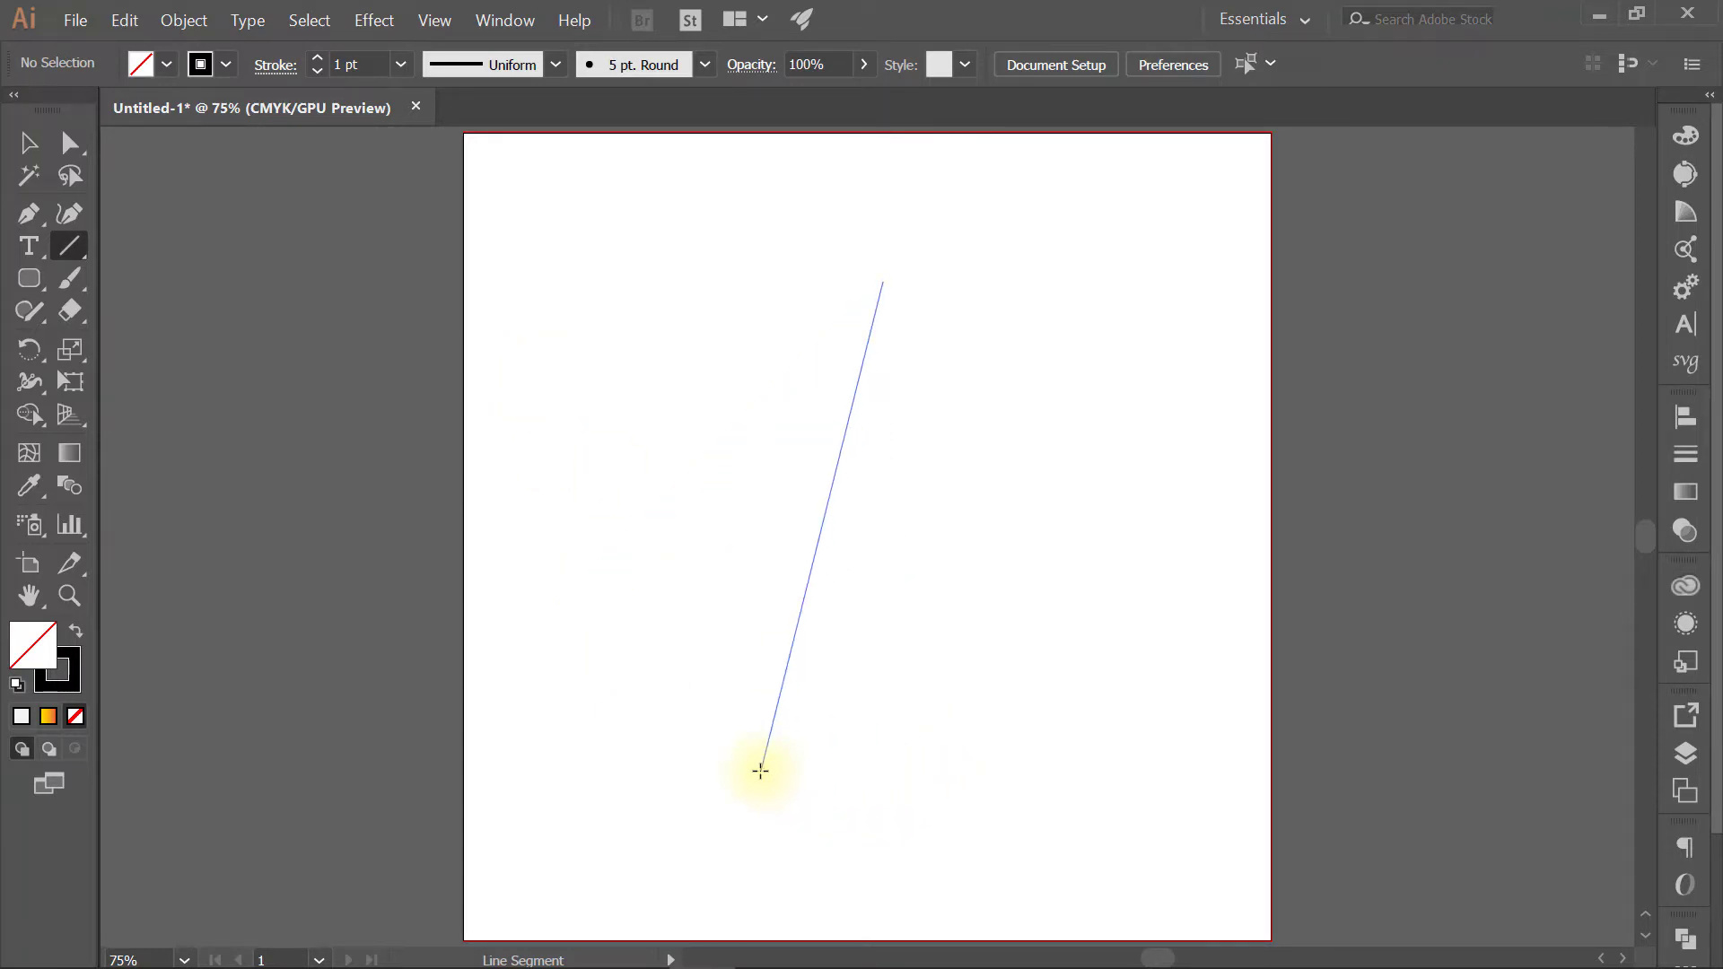
mouse_move(761, 771)
left_mouse_down()
mouse_move(759, 597)
mouse_move(764, 702)
left_mouse_up()
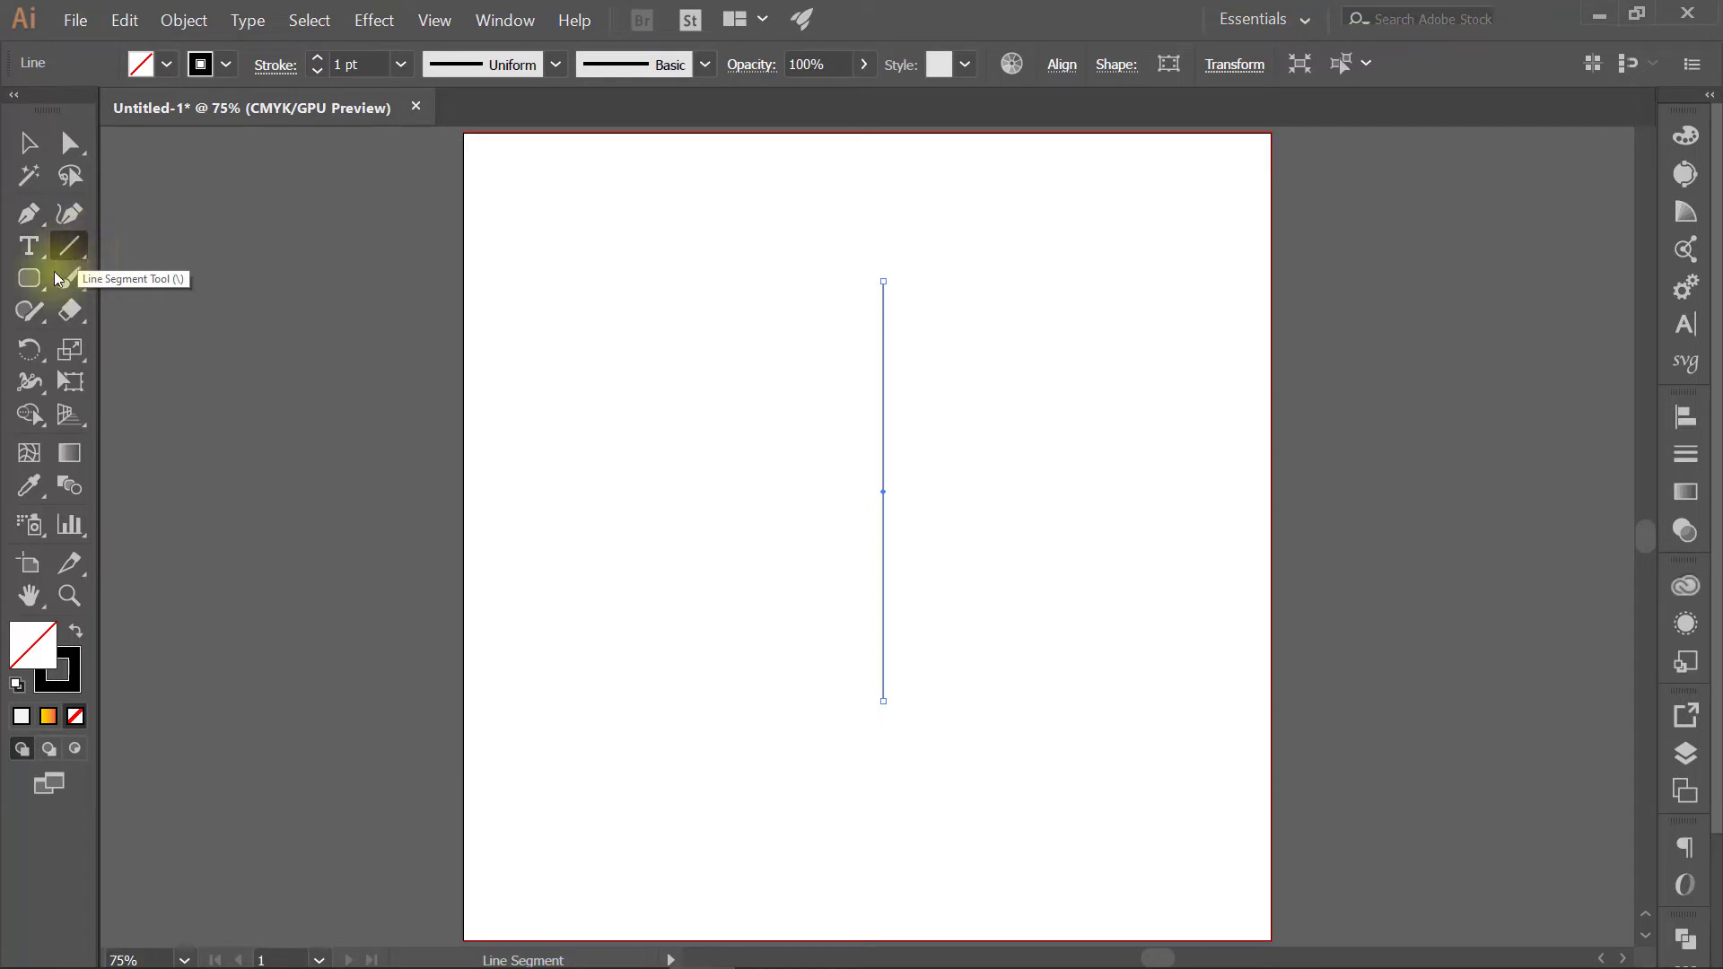
left_click(38, 292)
left_click(89, 344)
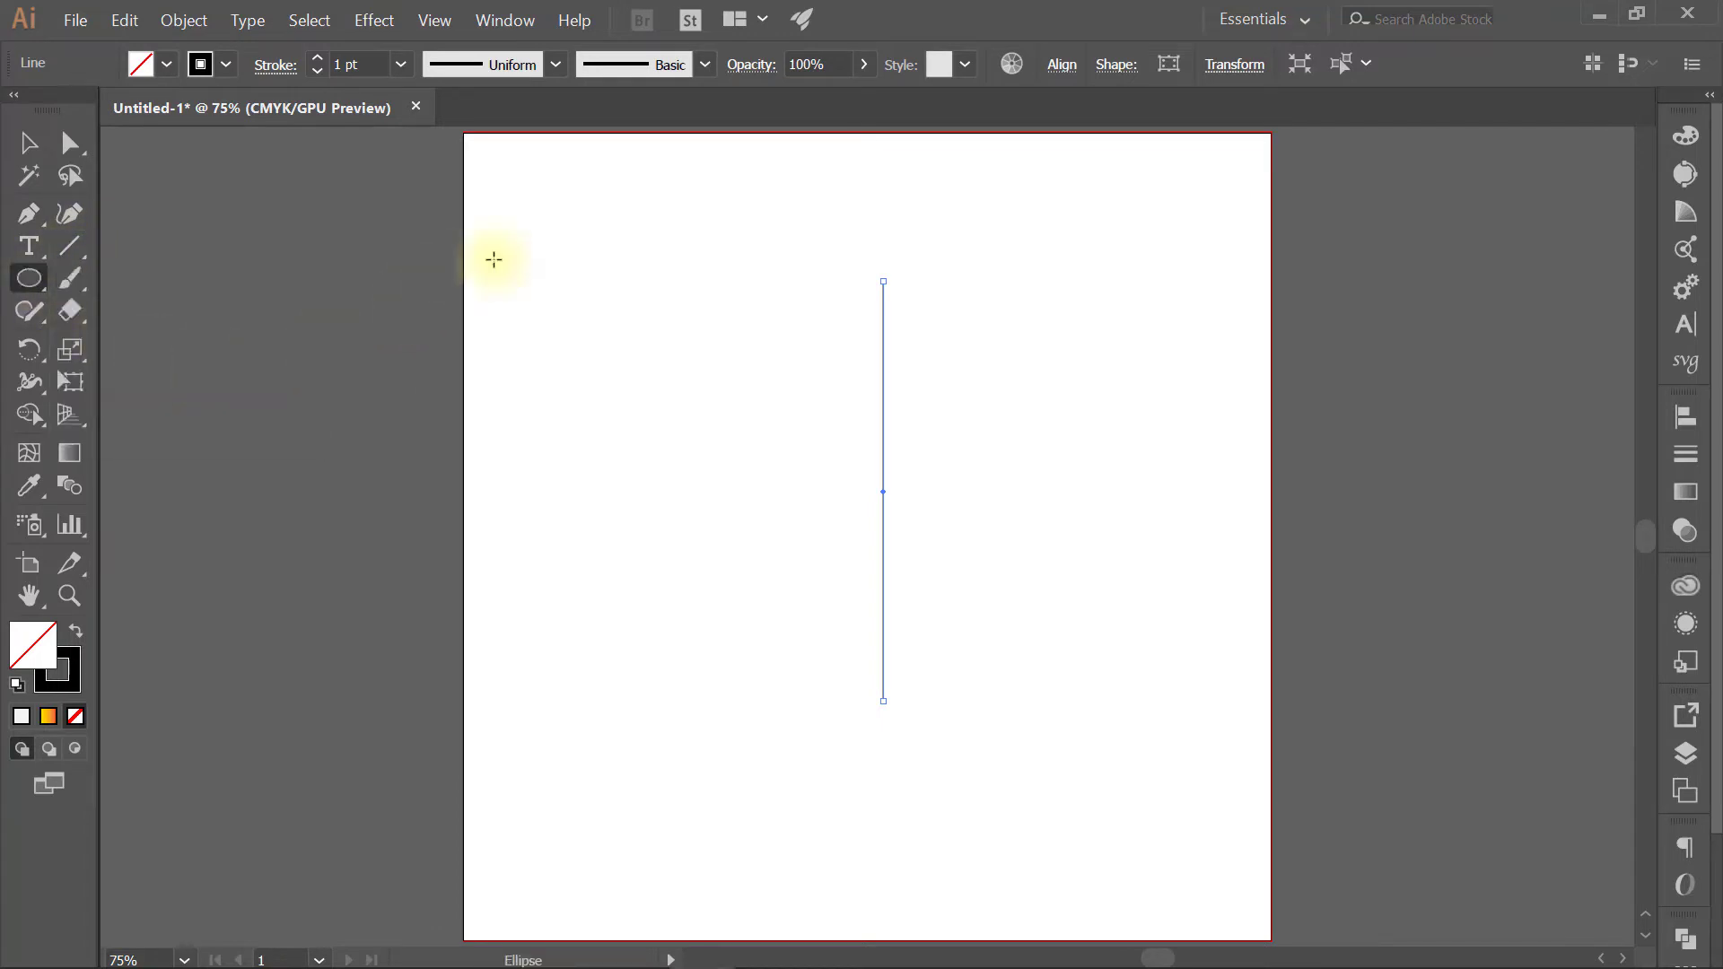
mouse_move(548, 220)
left_mouse_down()
mouse_move(673, 458)
mouse_move(675, 443)
left_mouse_up()
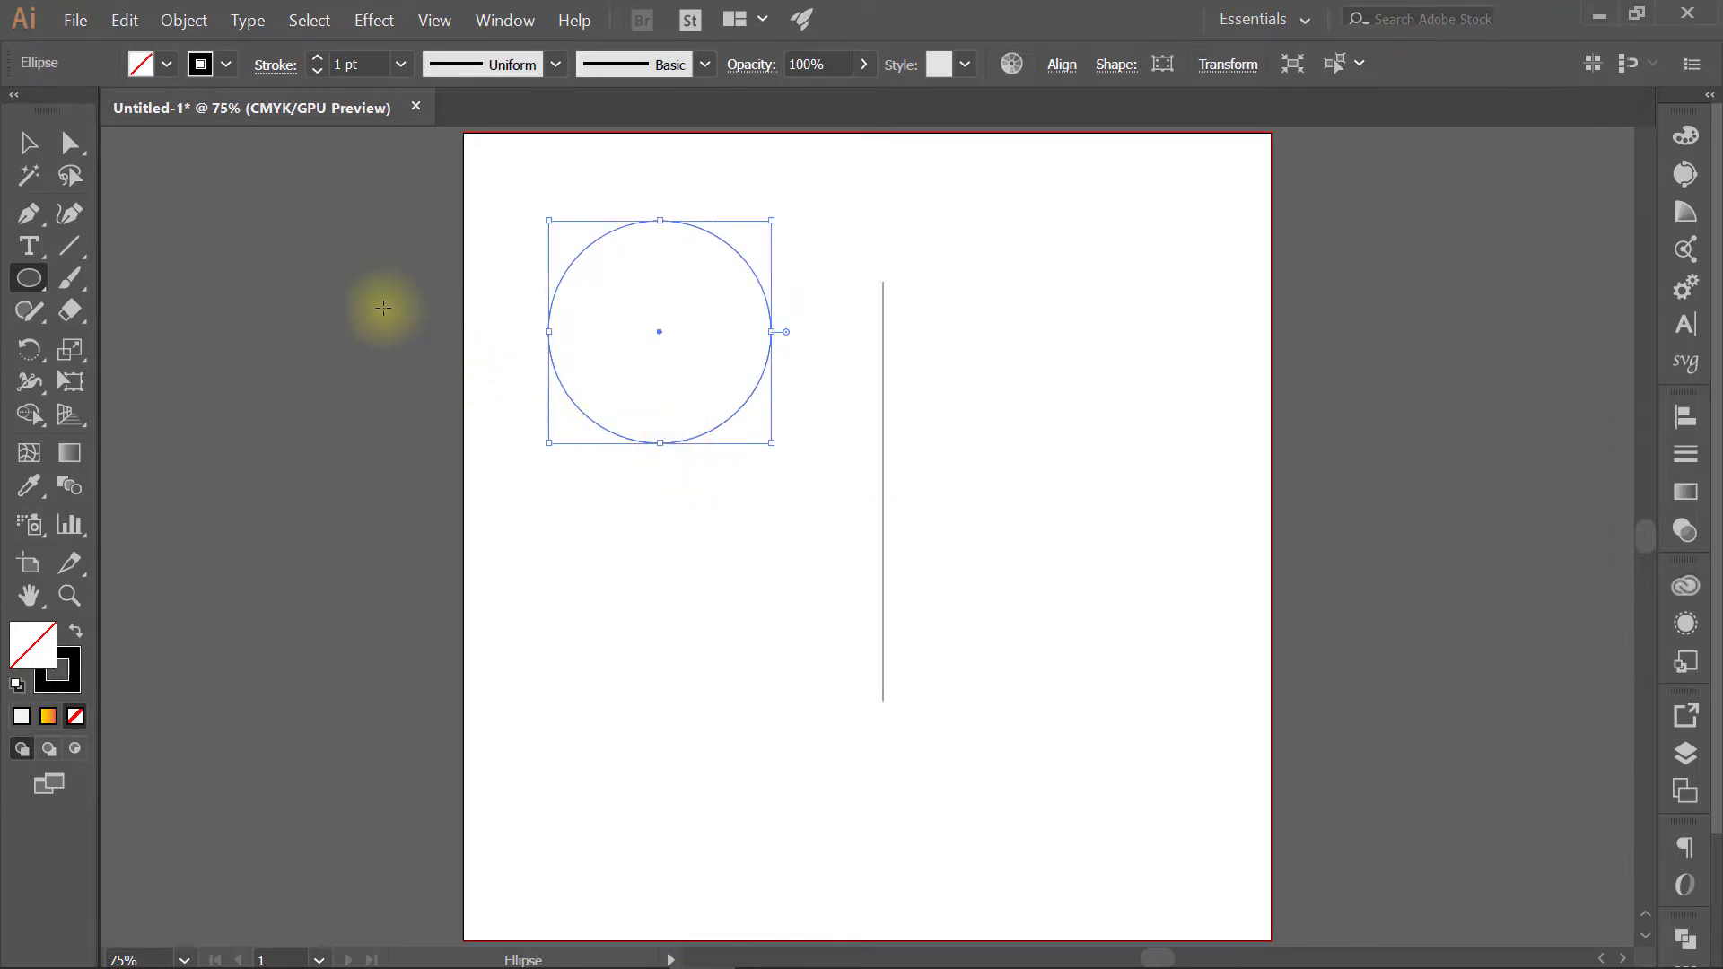
left_click(24, 139)
left_click_drag(515, 169, 1017, 700)
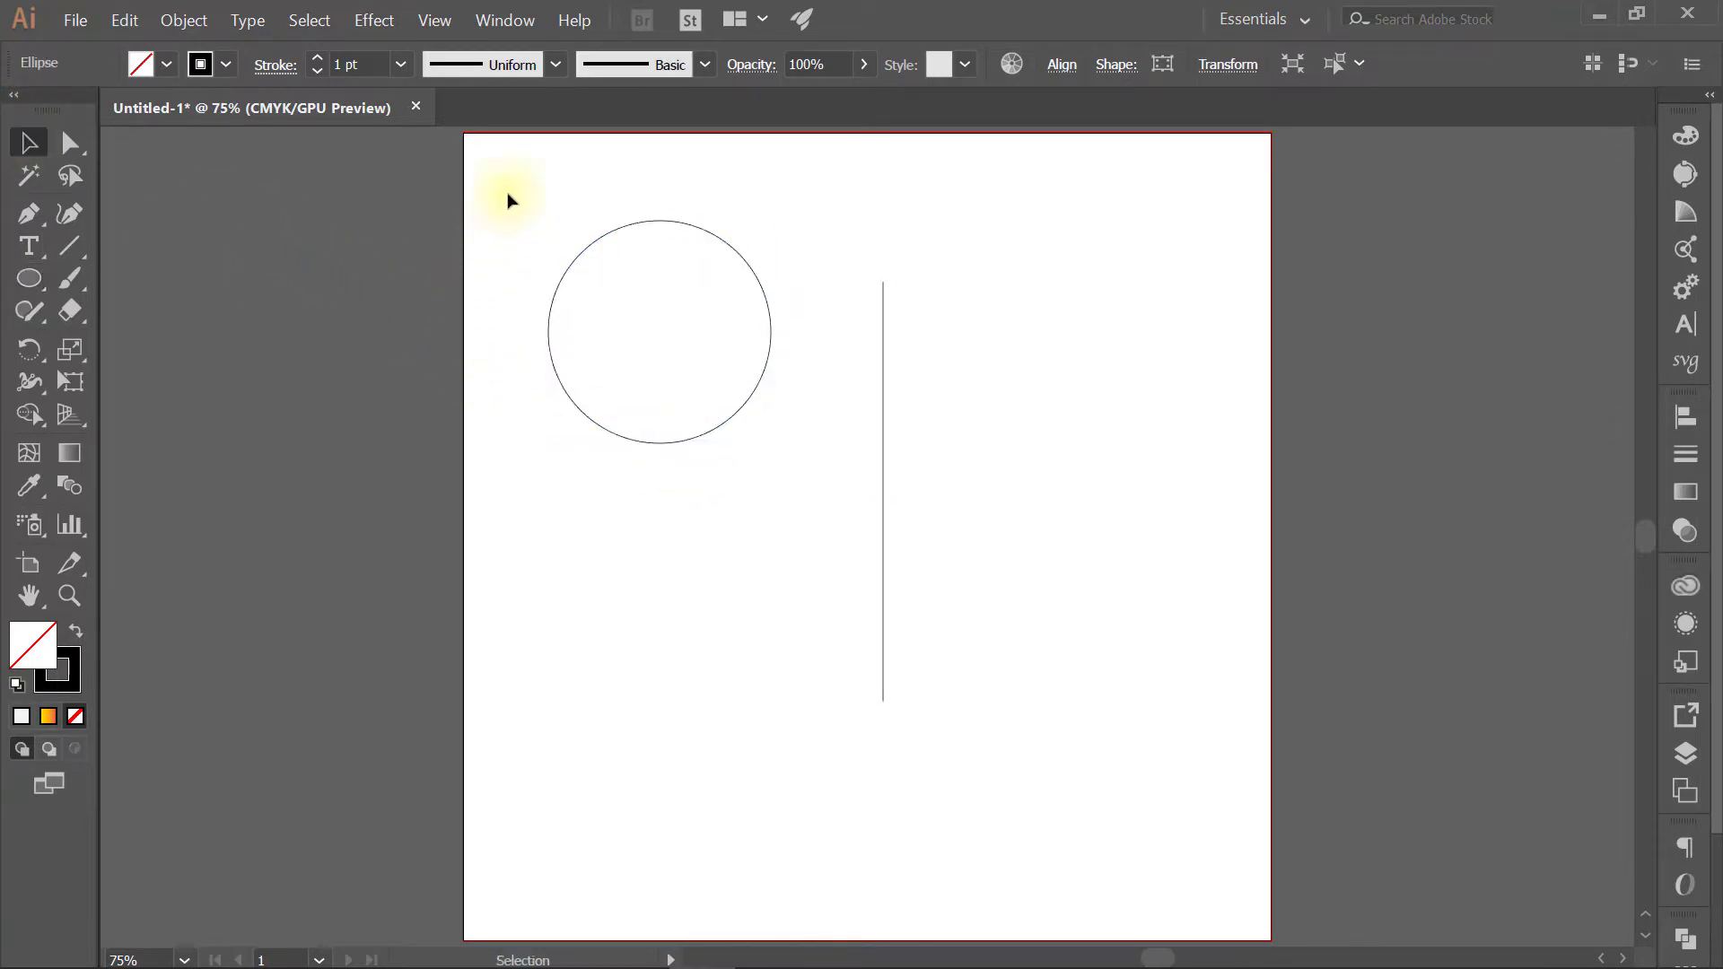
Step: Right-align the vertical line to the circle, using the circle as key object
left_click(752, 395)
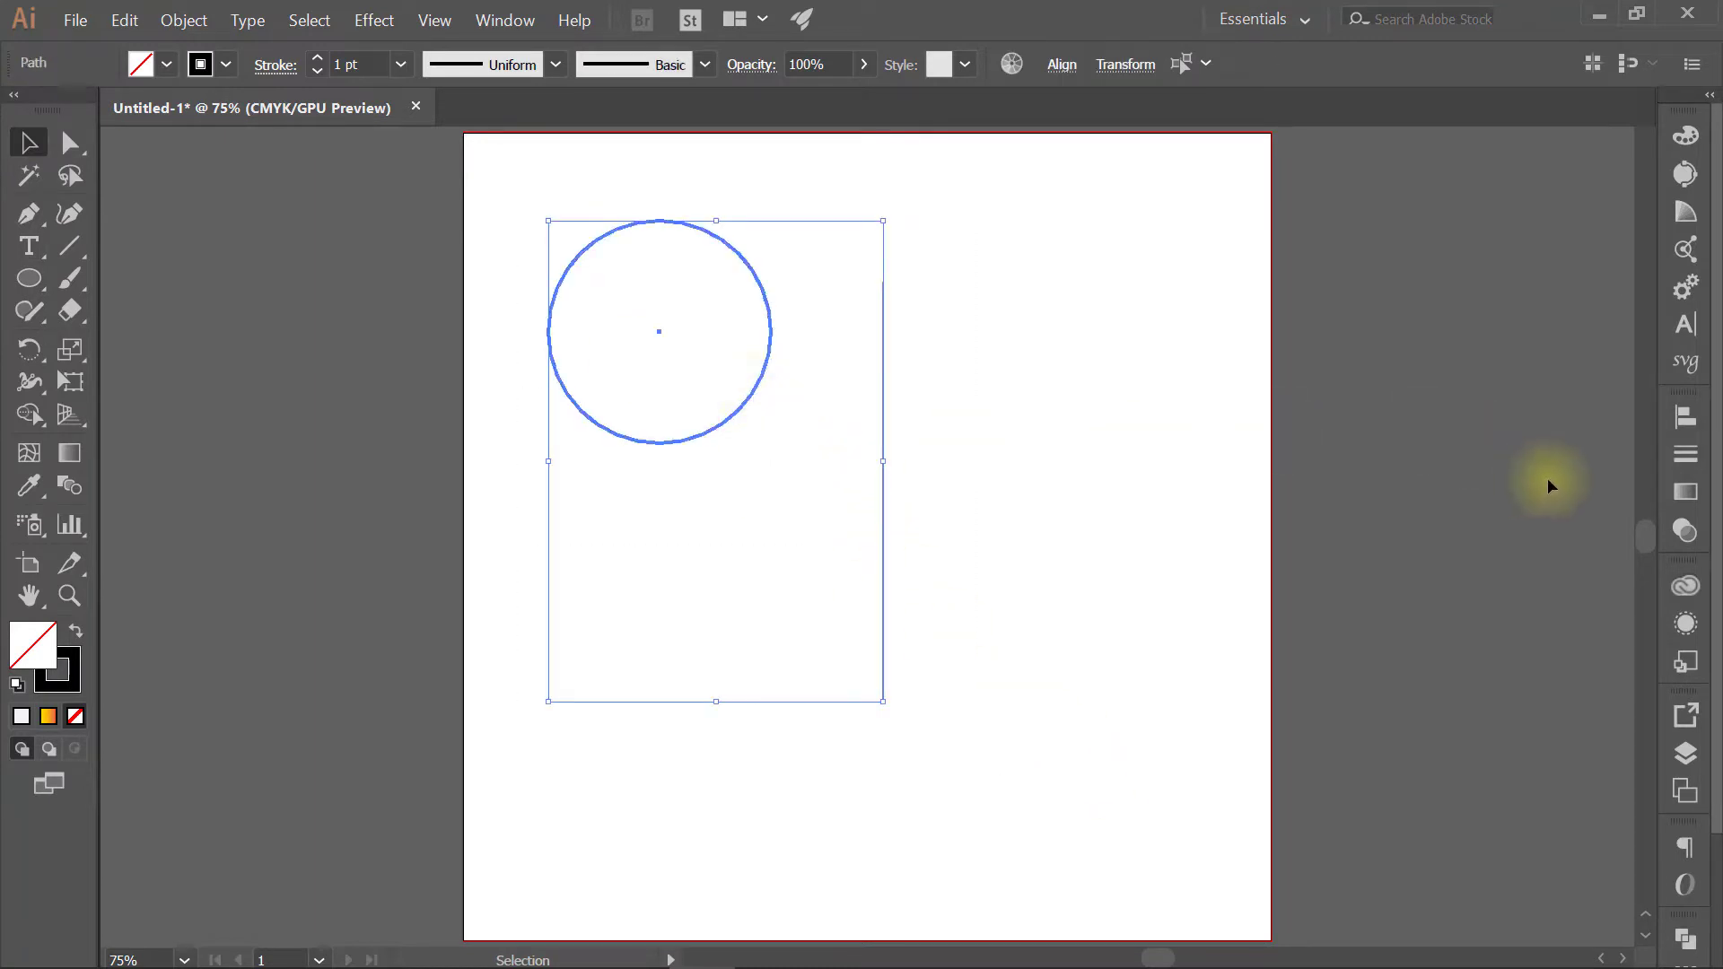
left_click(1685, 417)
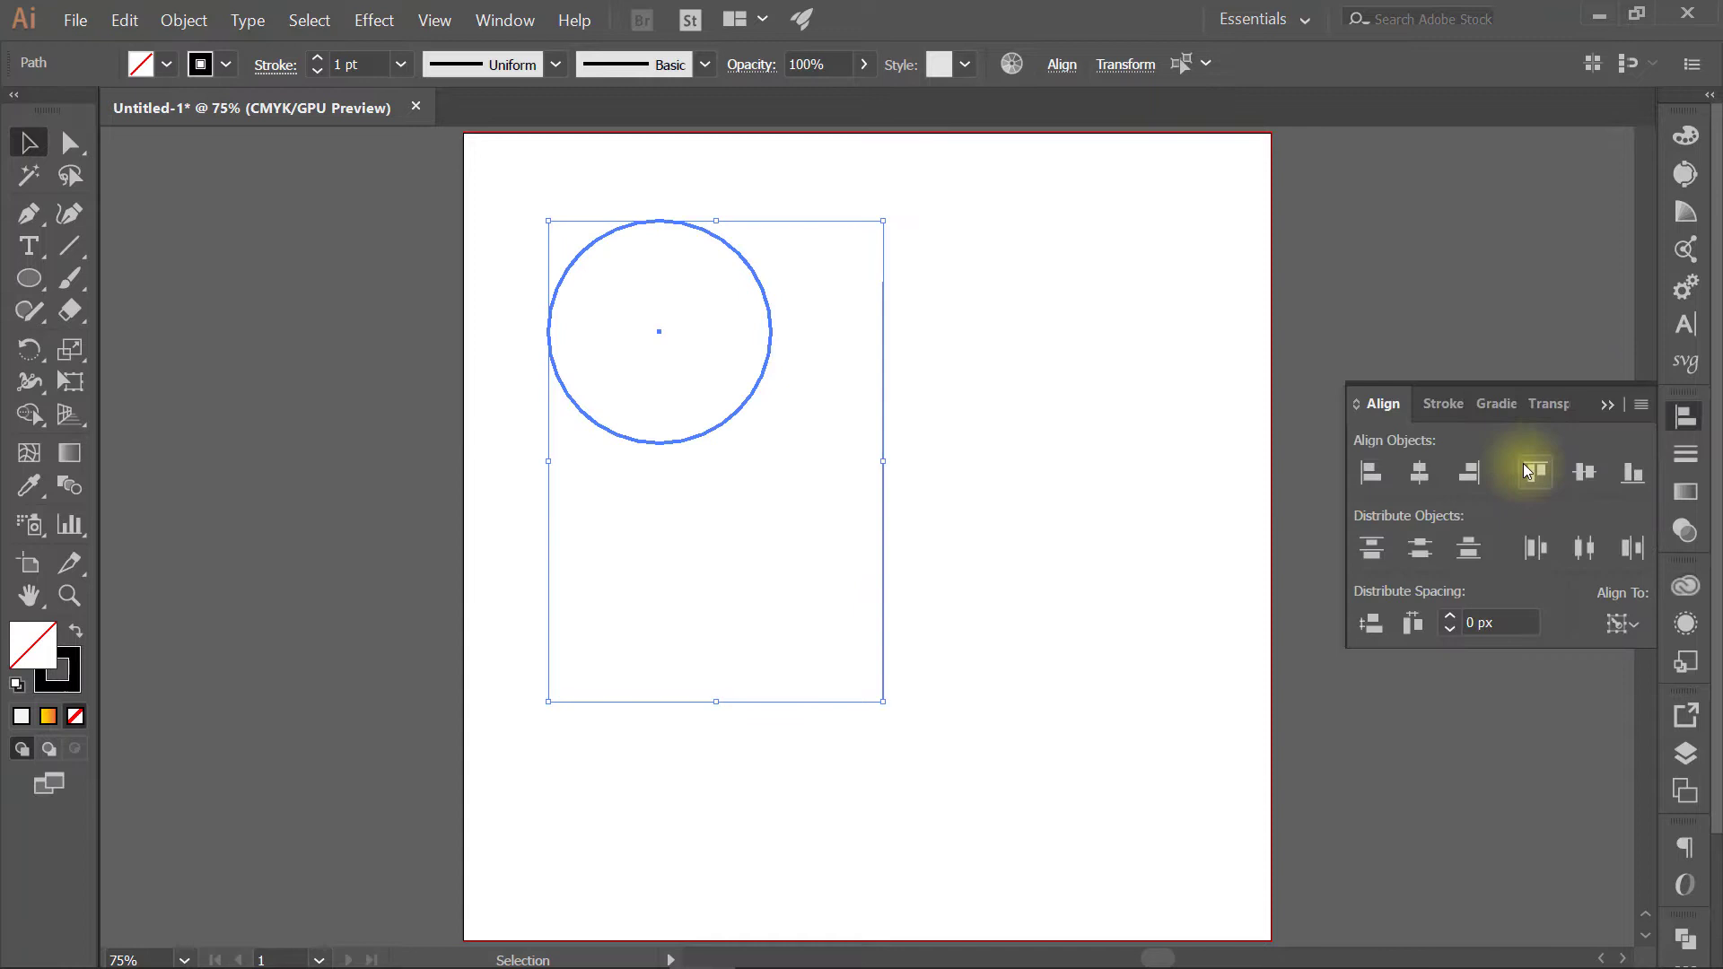
left_click(1470, 473)
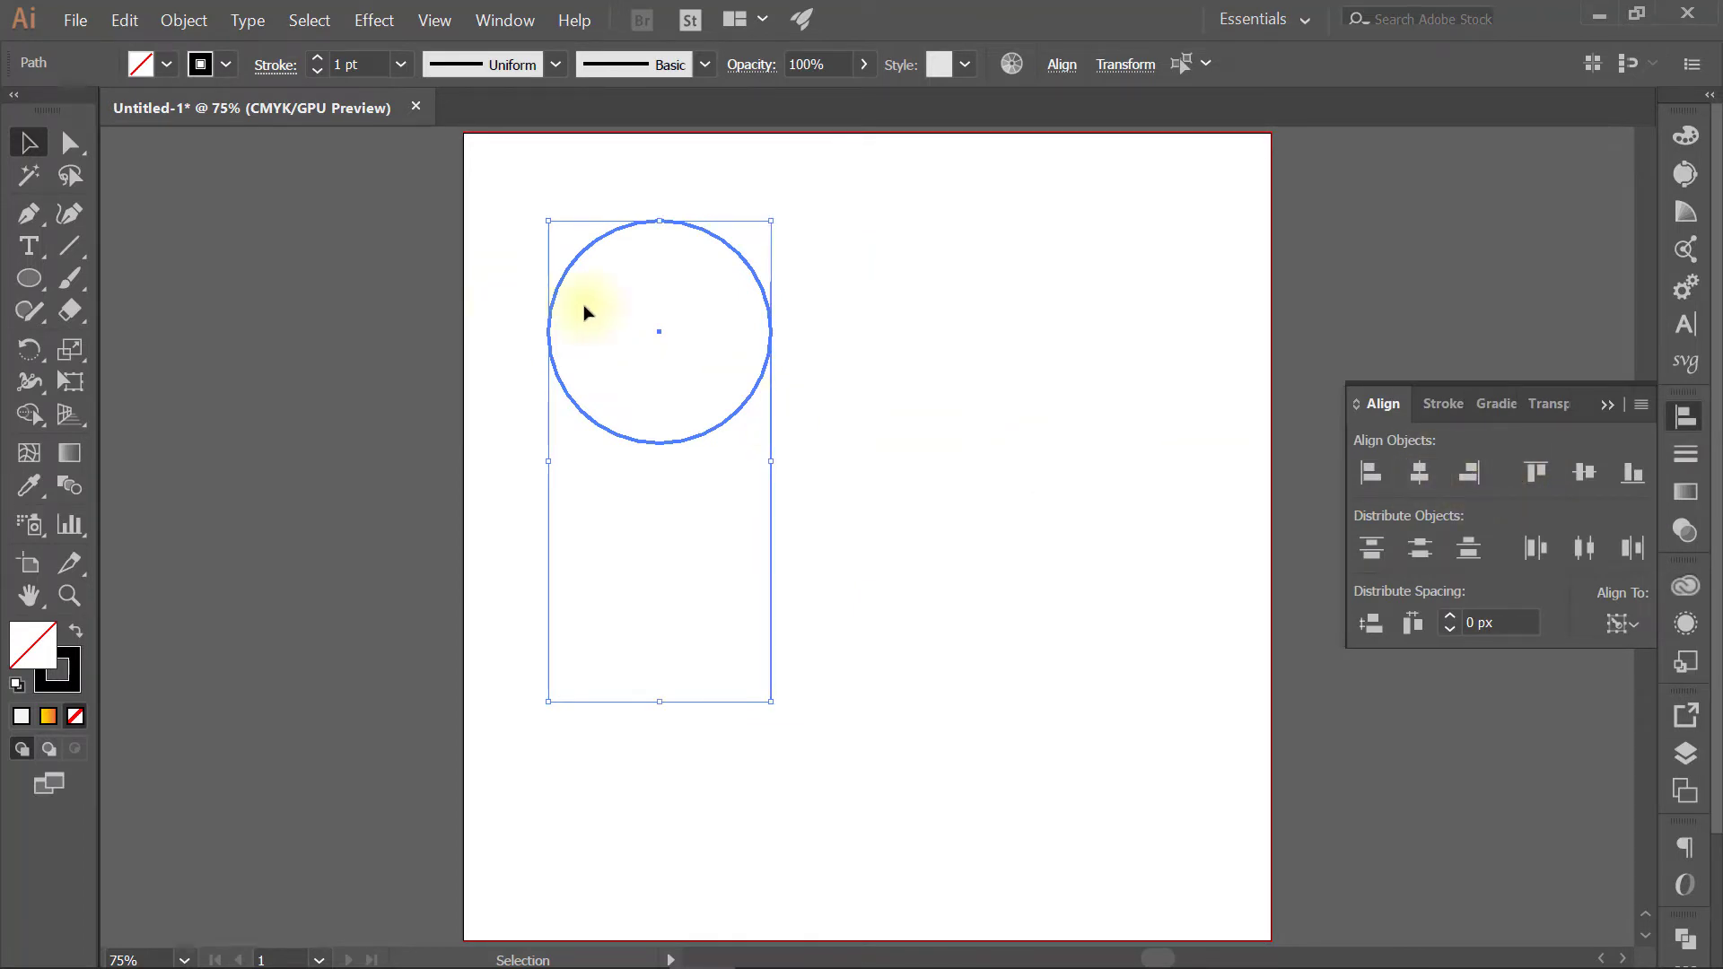
left_click(793, 513)
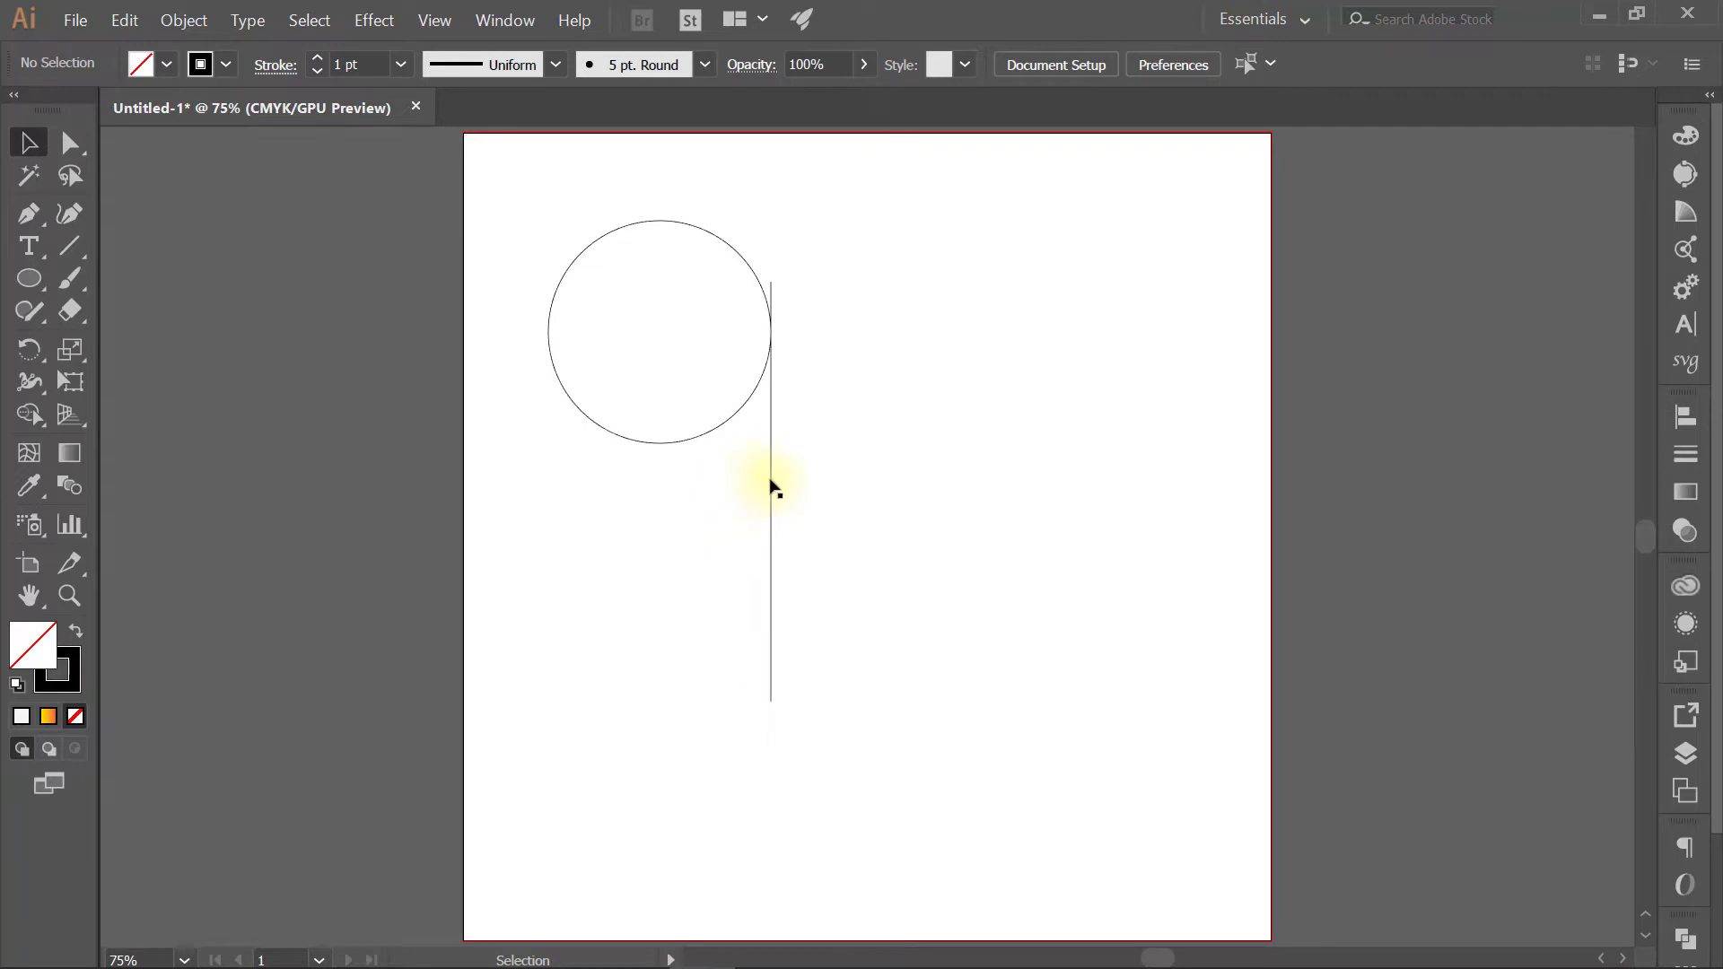
left_click(772, 487)
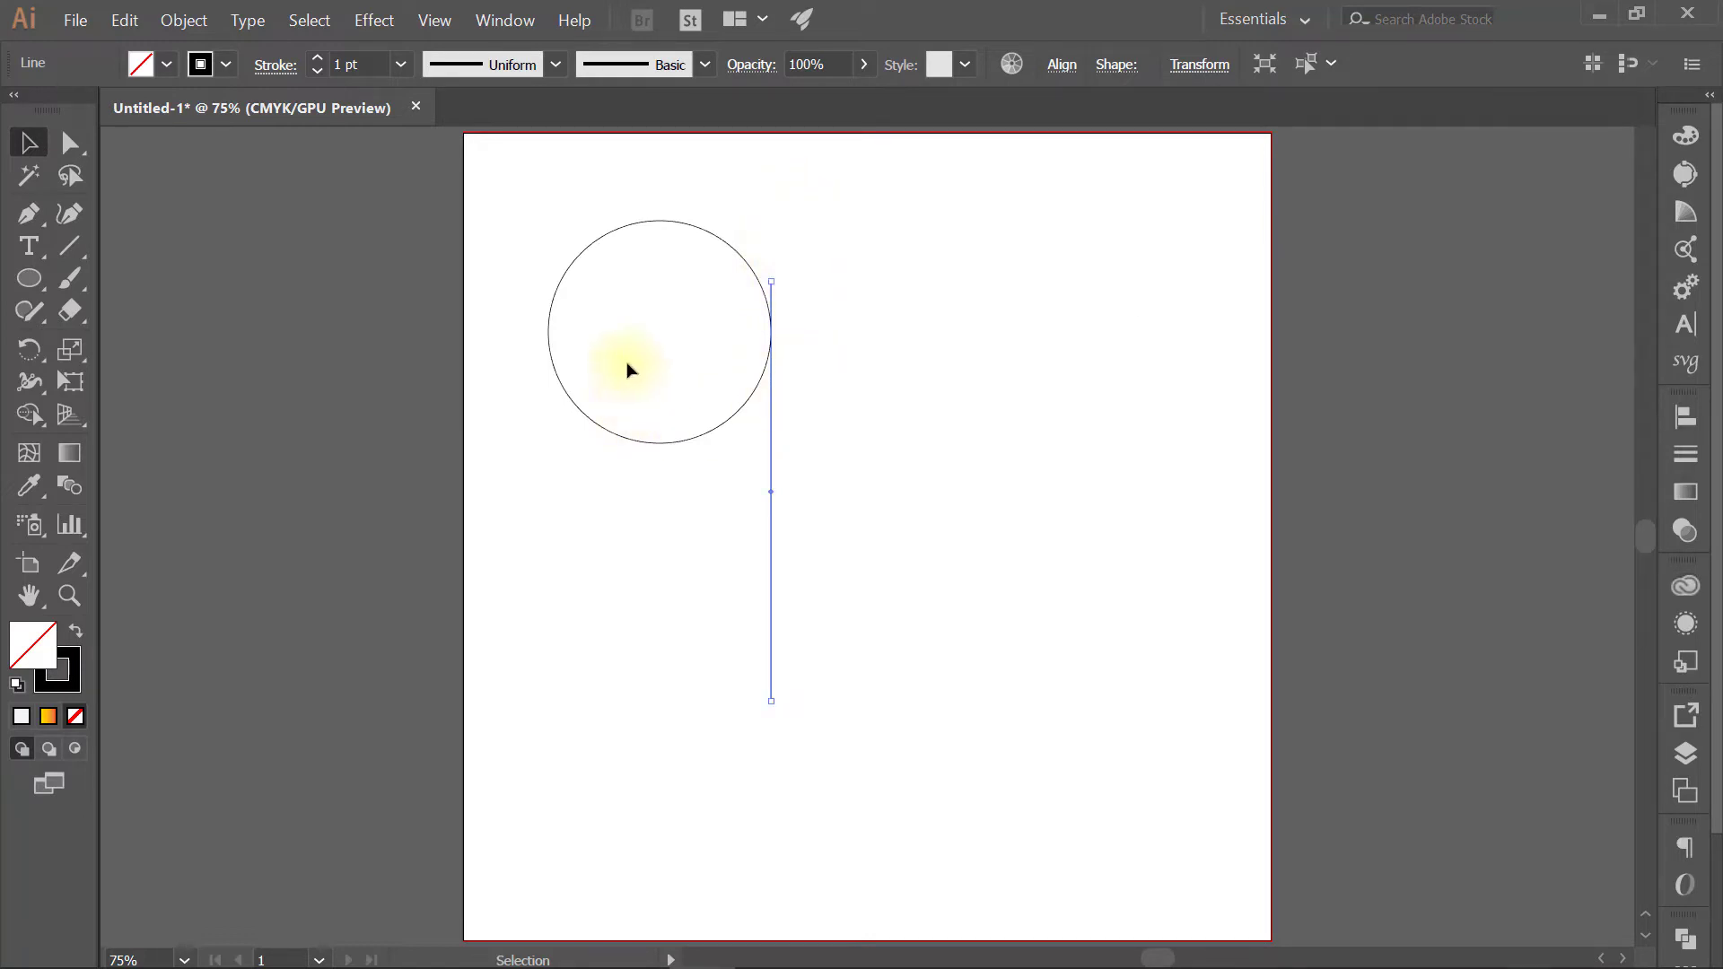
Step: Scale a smaller copy of the big circle around its centre
left_click(729, 199)
left_click(654, 291)
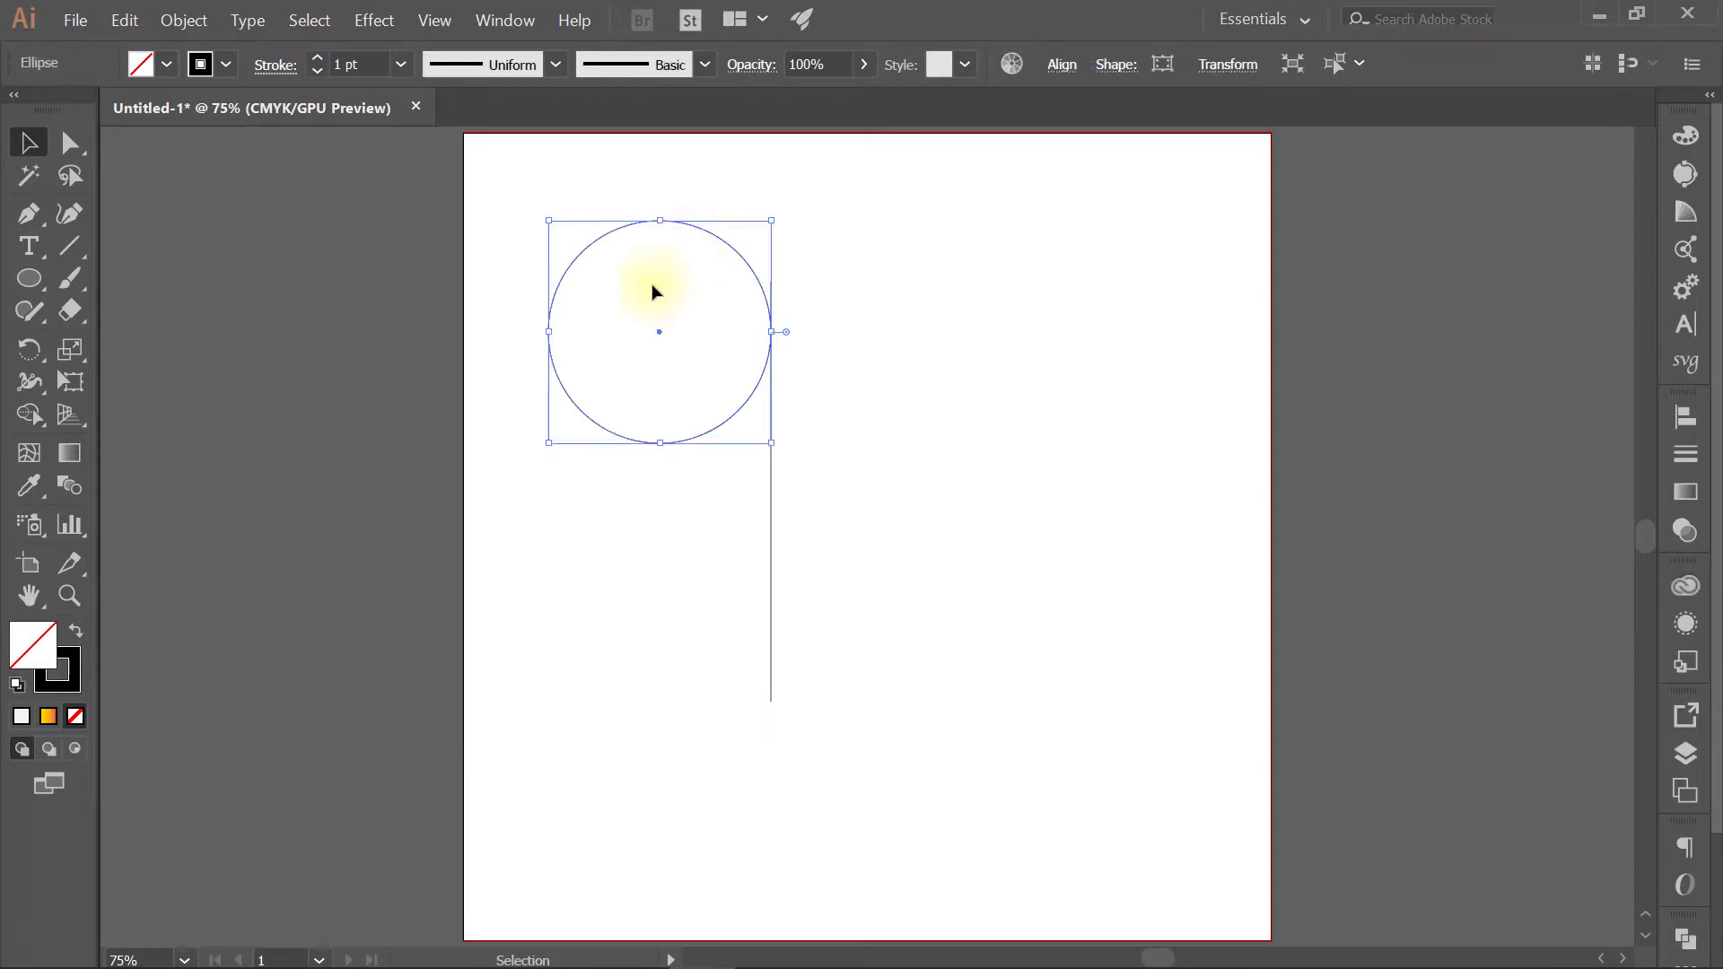
key("a")
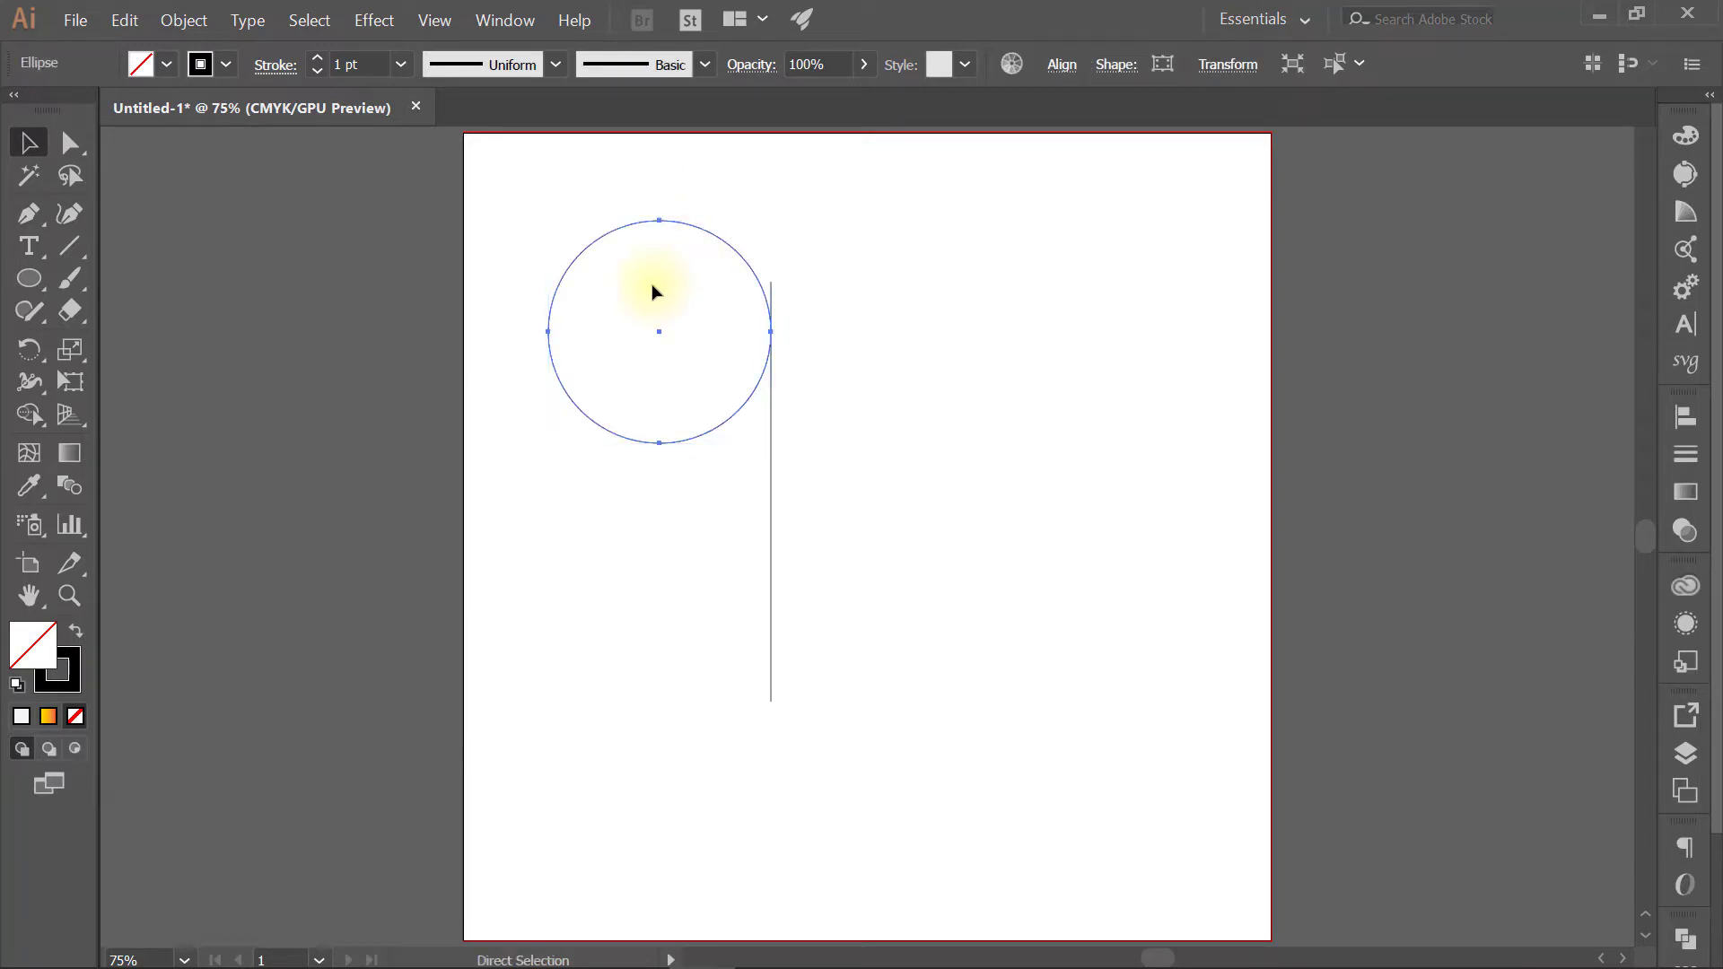
key("v")
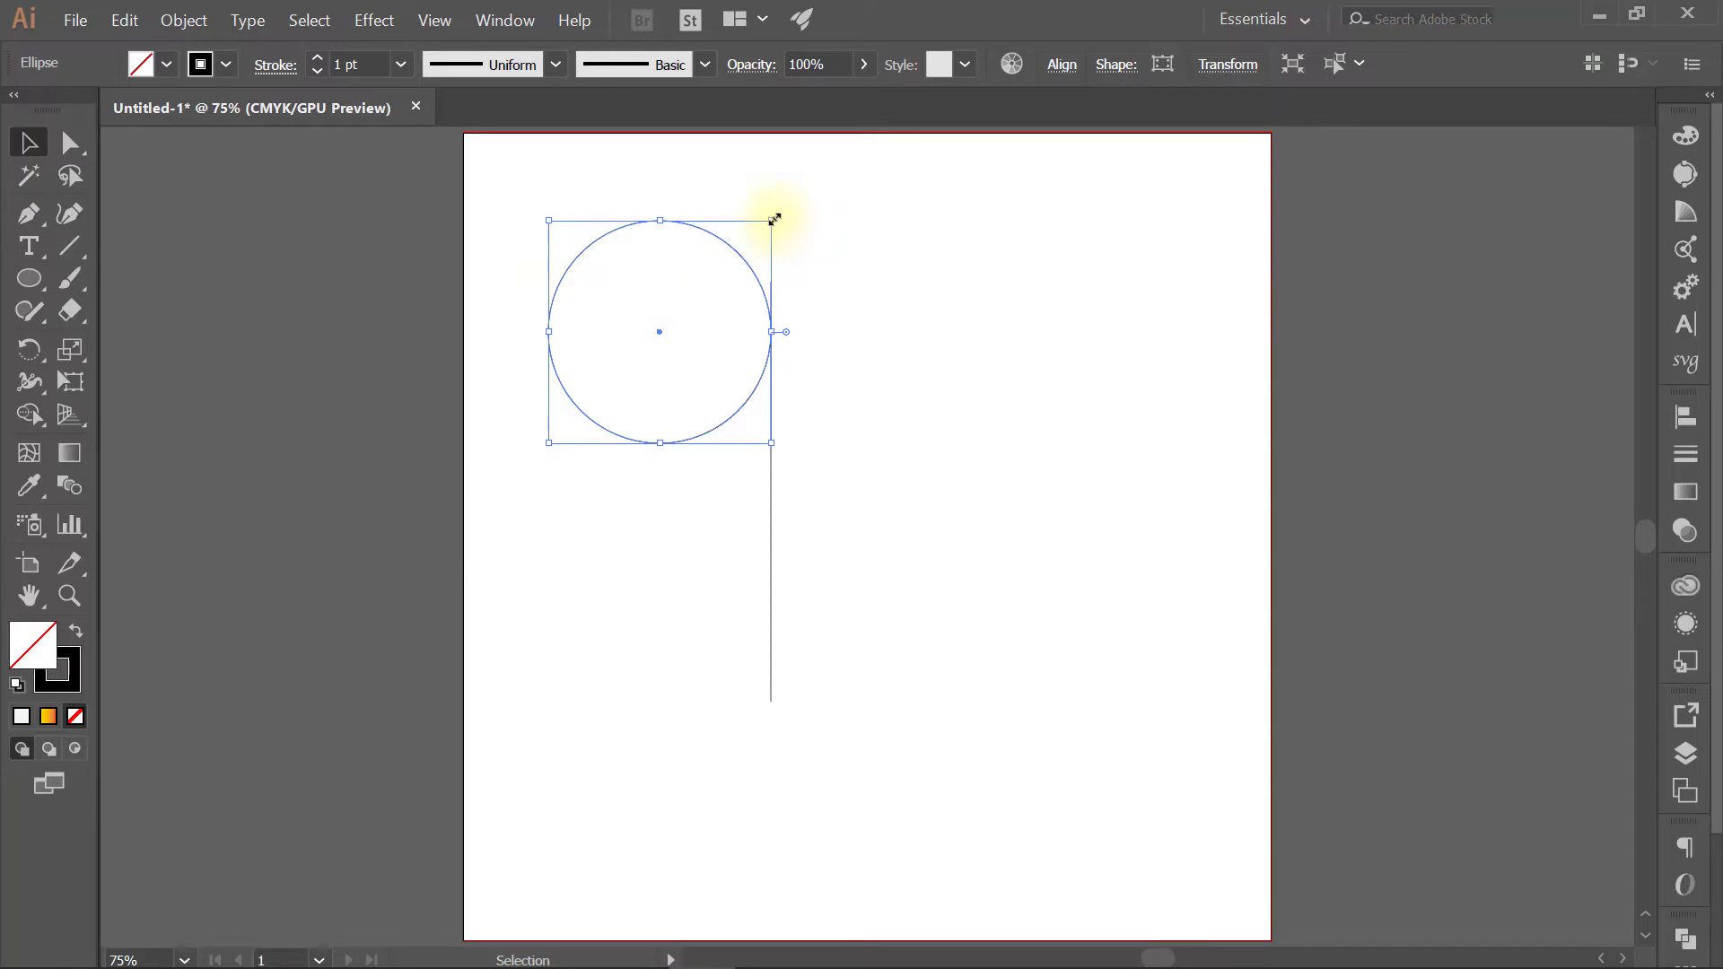
left_click_drag(773, 220, 683, 319)
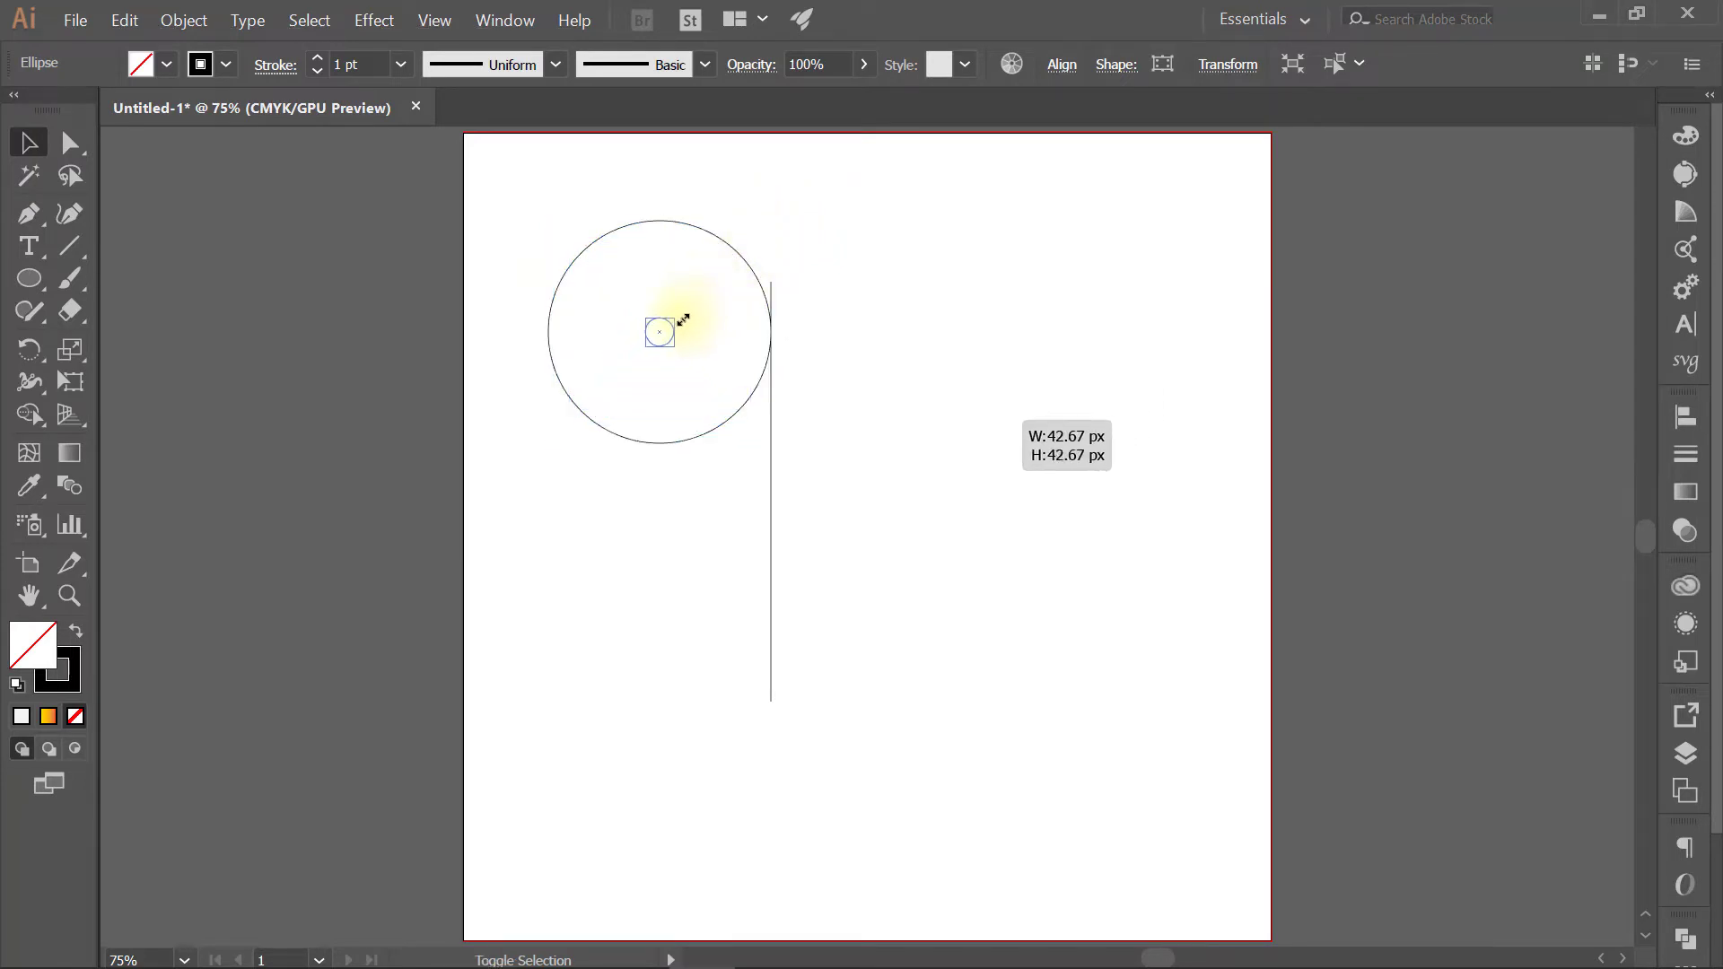
left_click_drag(683, 319, 680, 321)
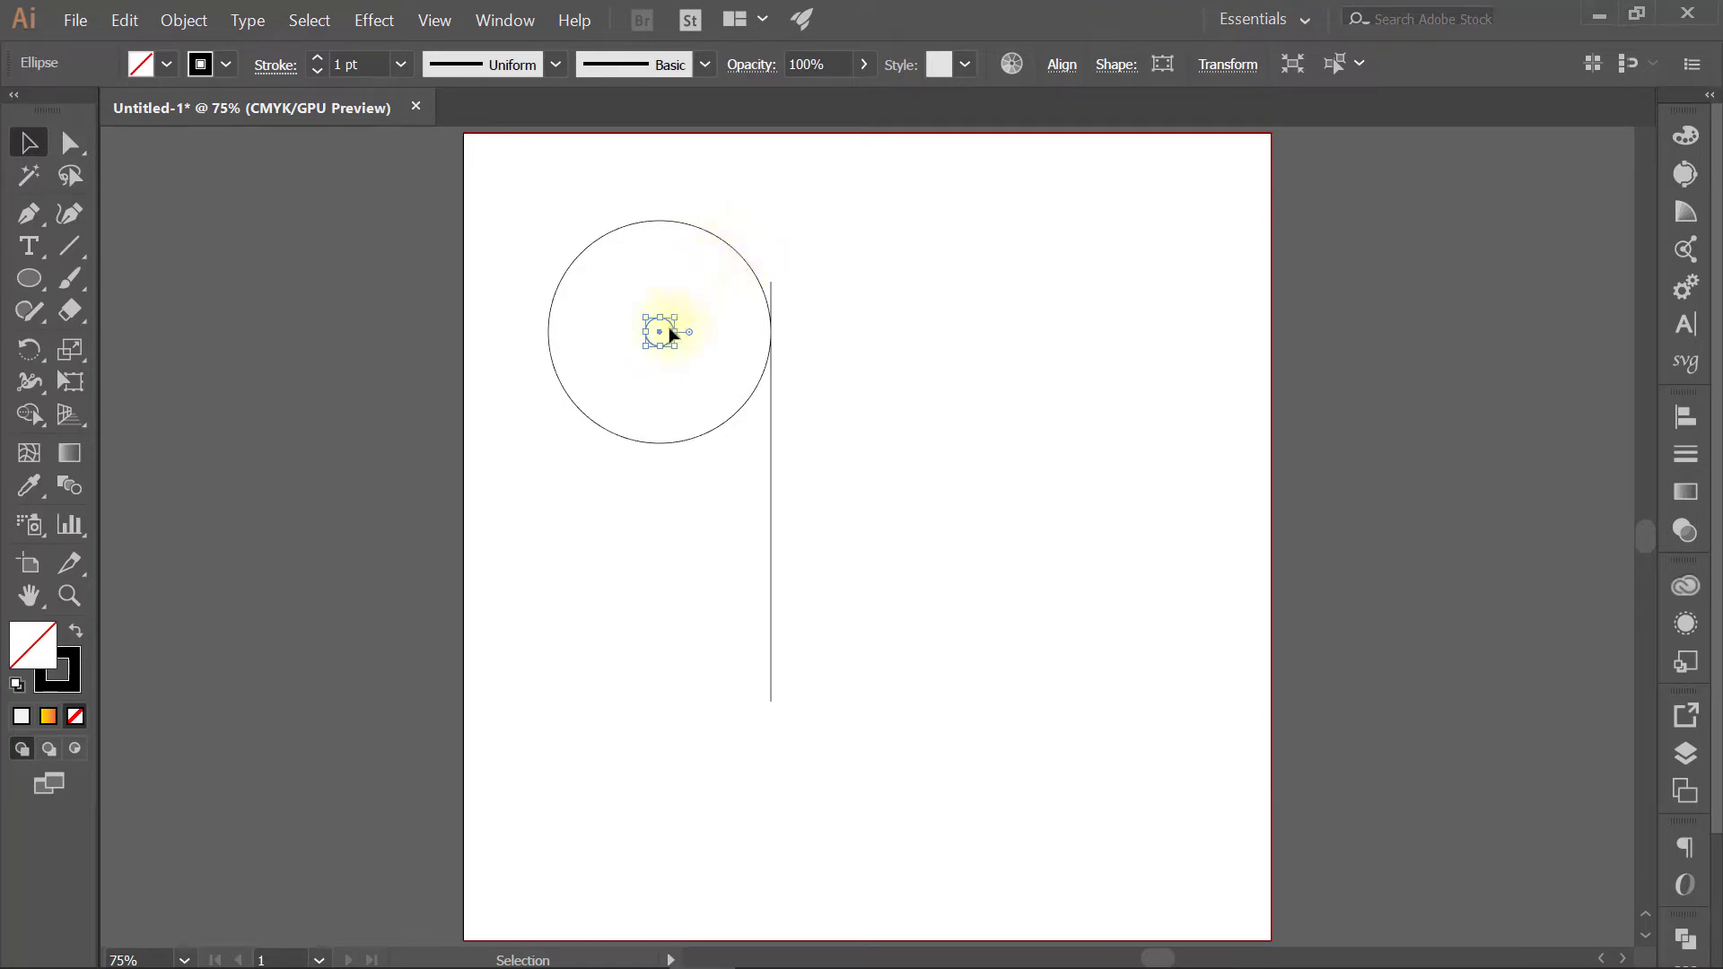
Step: Move a copy of the small circle straight up near the artboard top
key("ctrl")
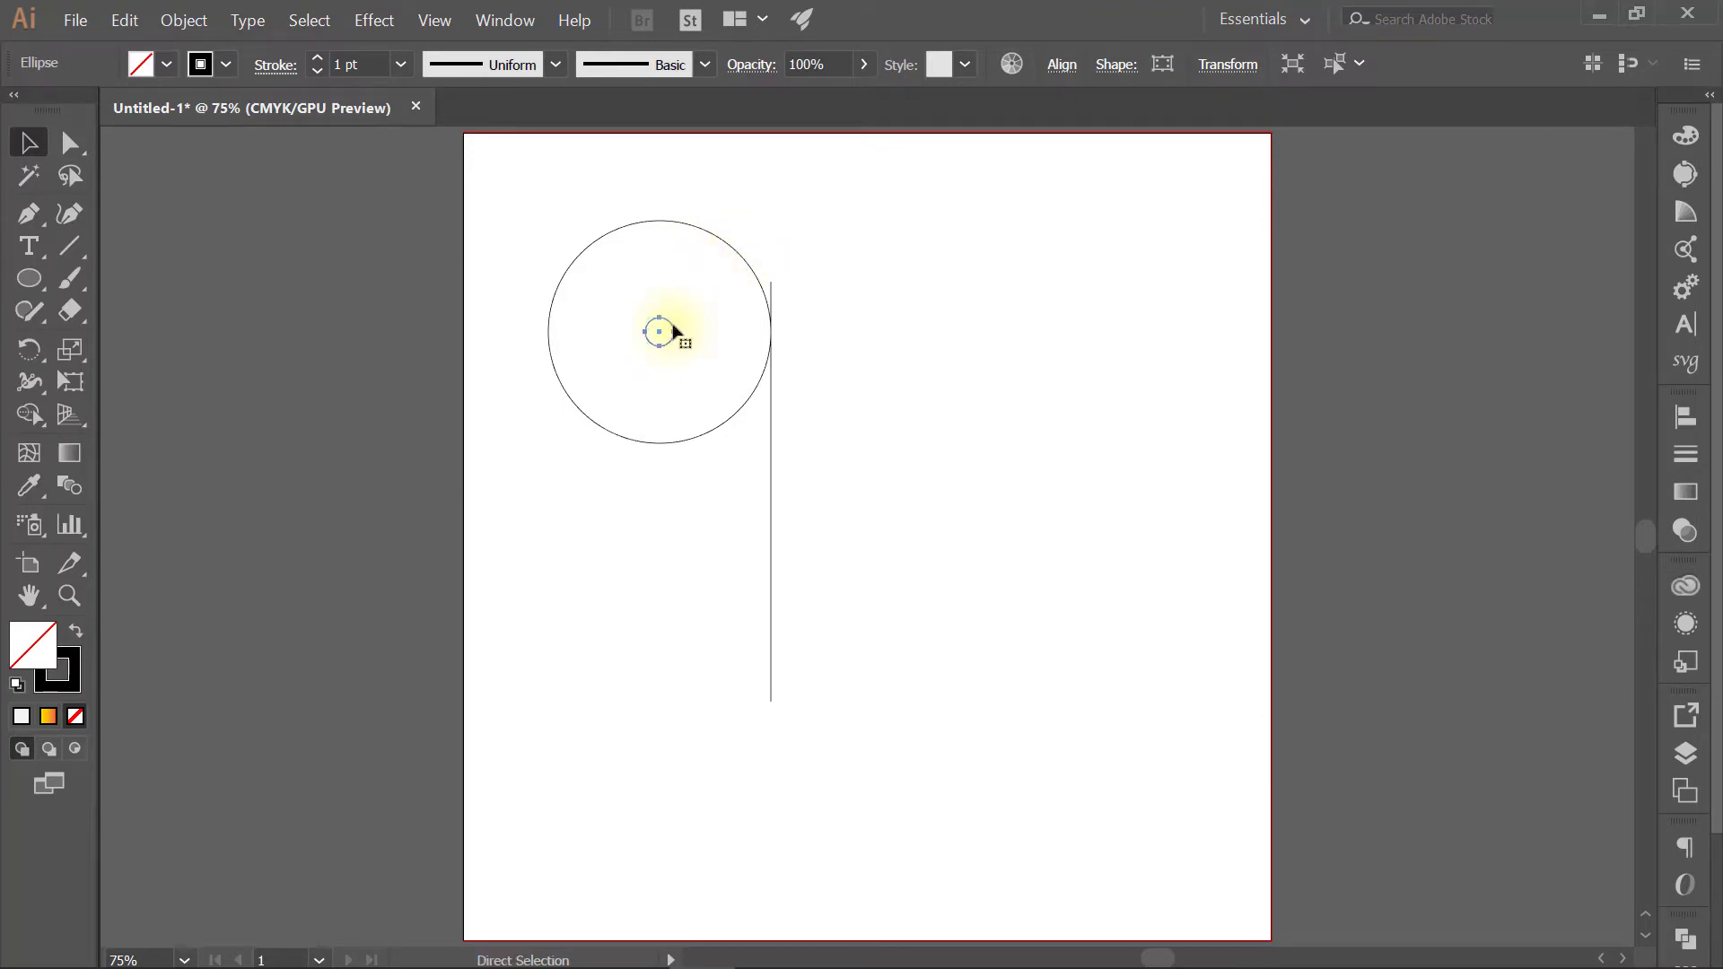
left_click_drag(675, 332, 694, 160)
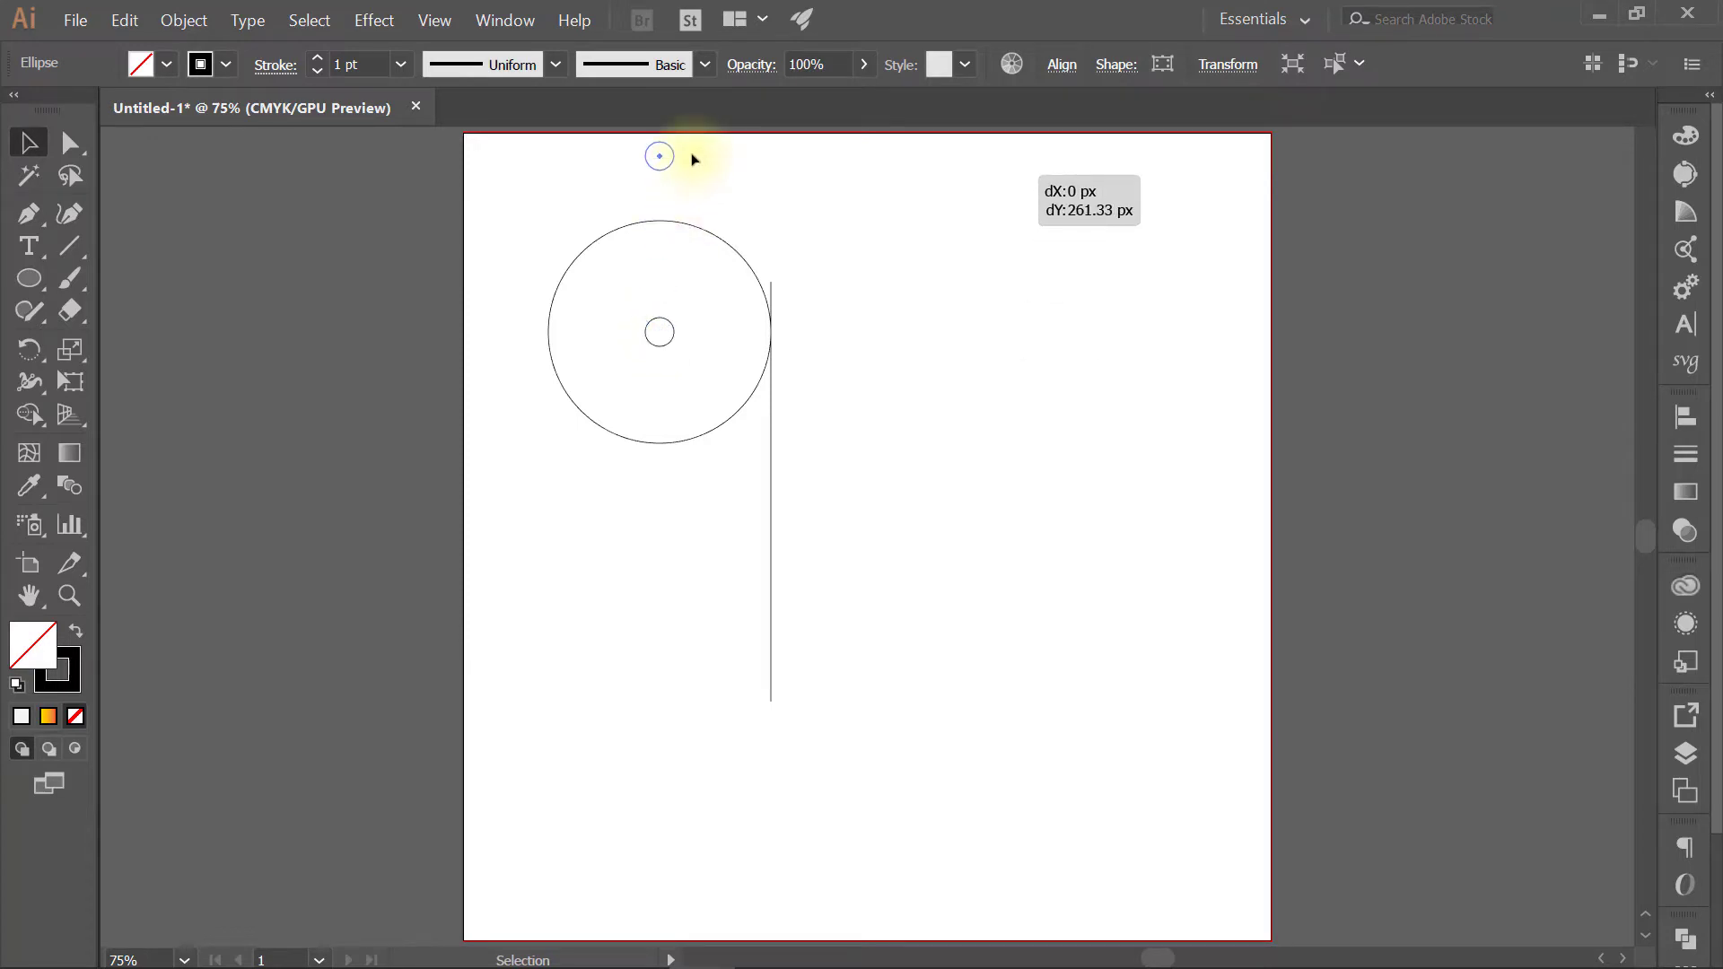
left_click_drag(694, 159, 694, 159)
left_click(826, 485)
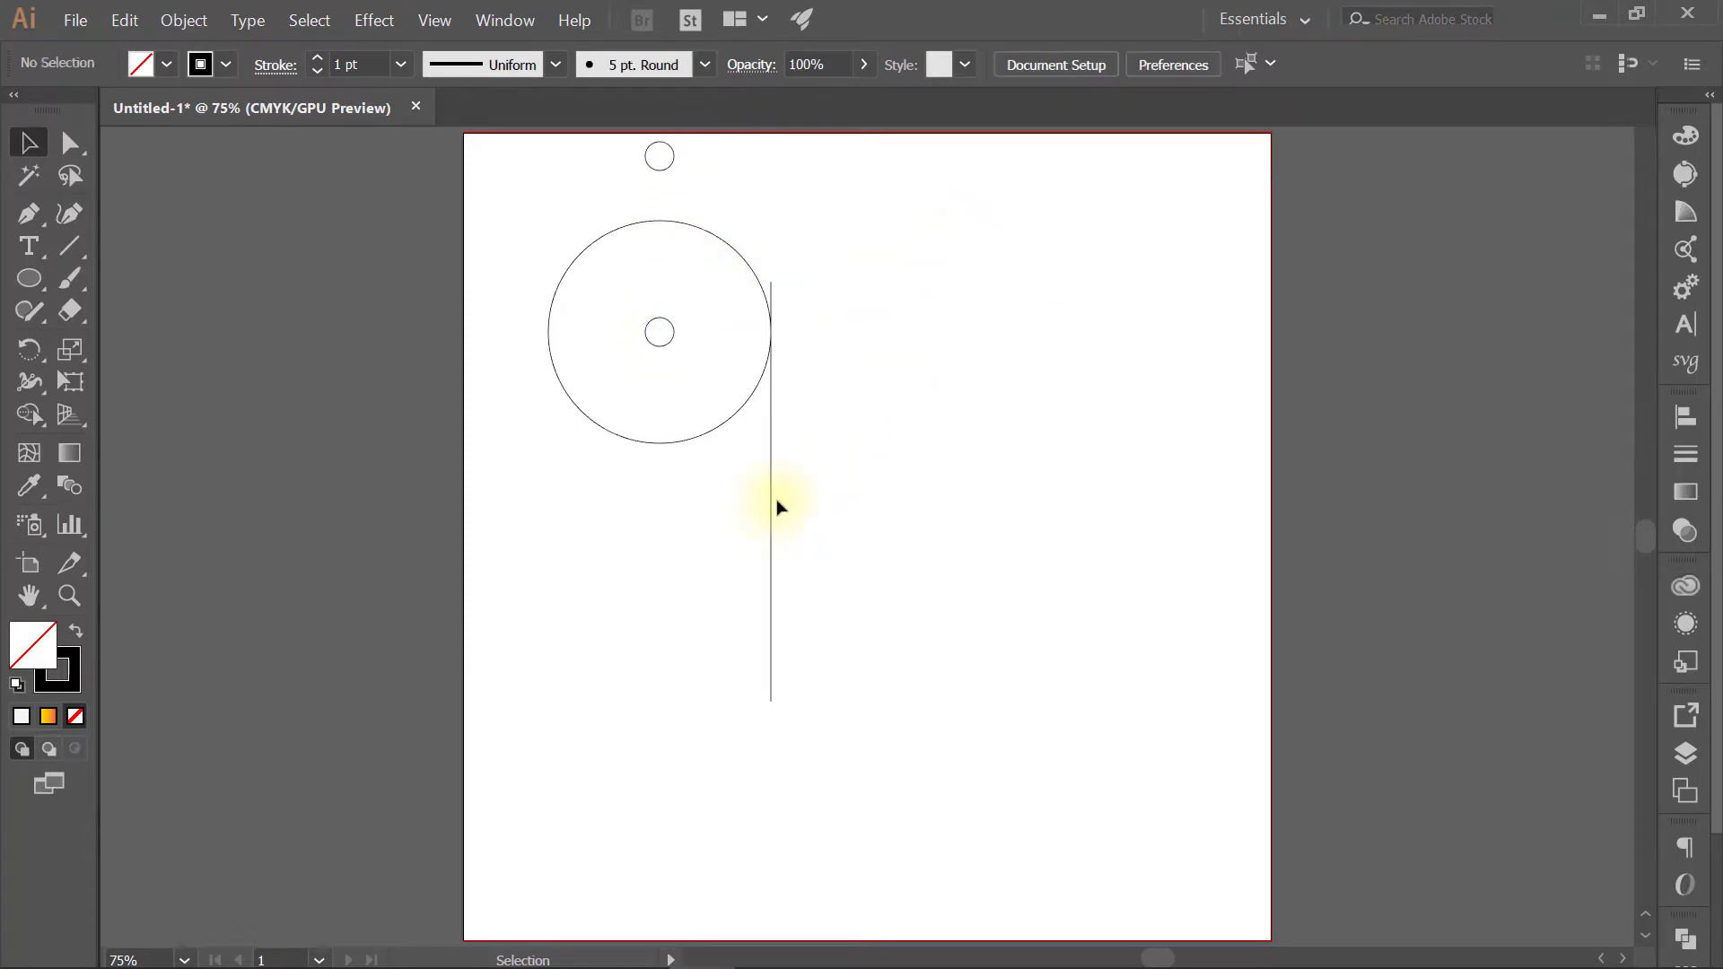
left_click(771, 590)
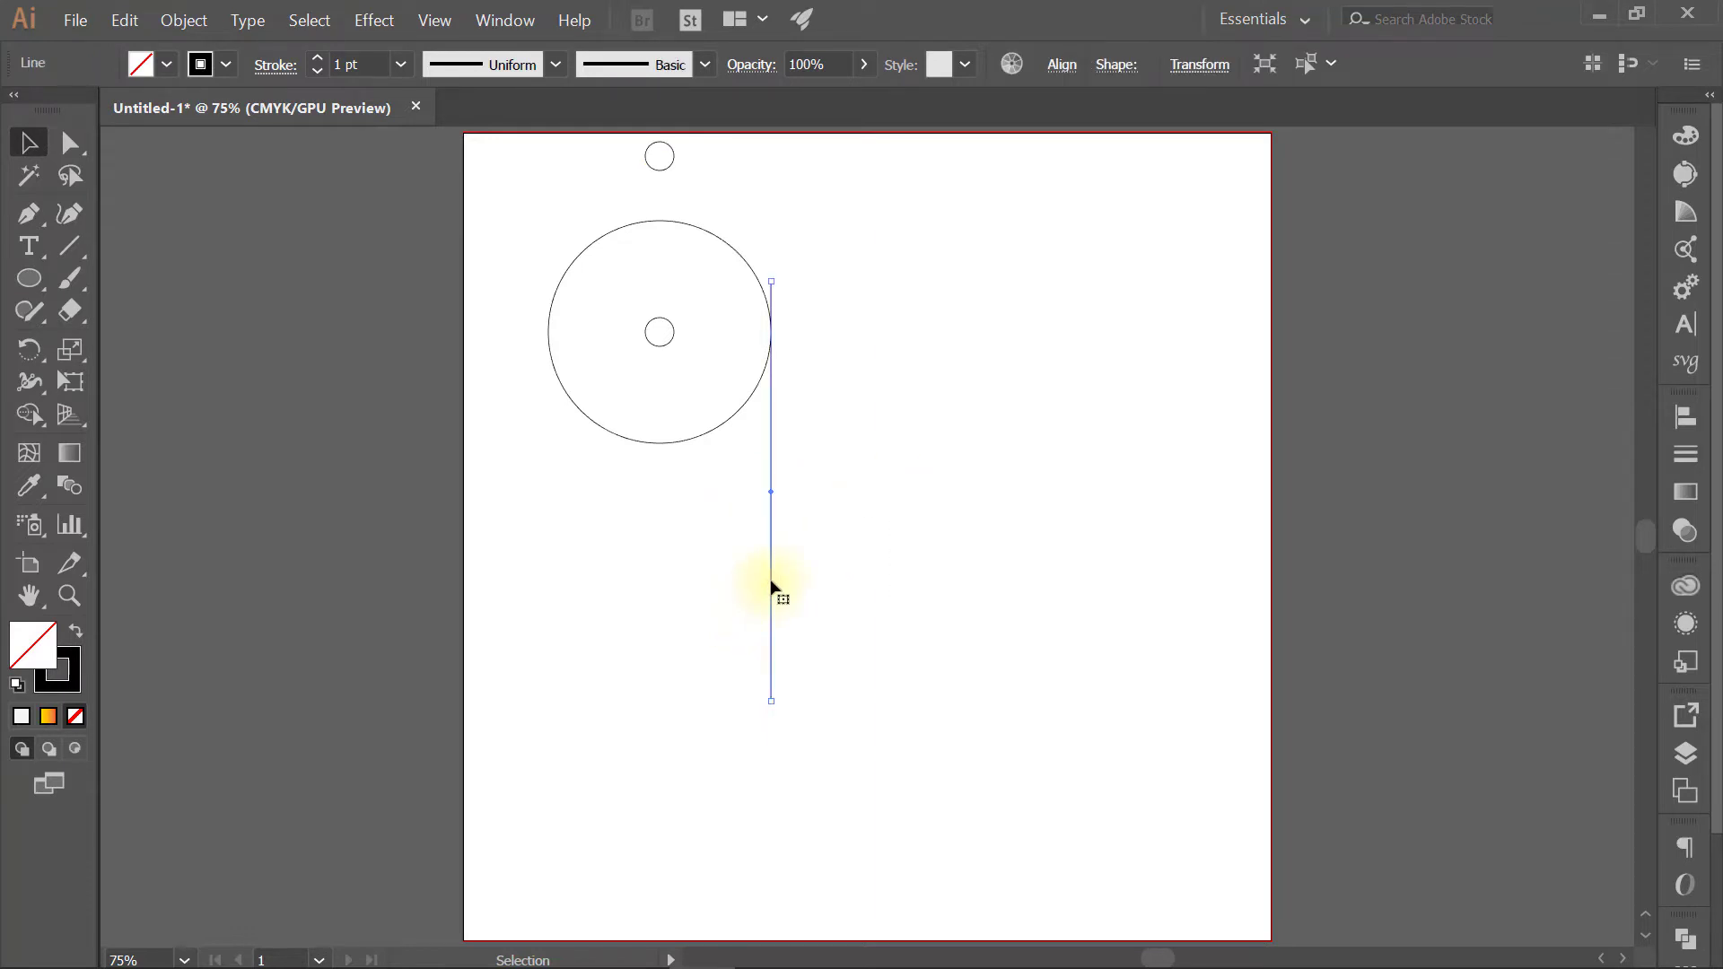
Step: Right-align a copied vertical line with the small centre circle, then draw a diagonal line below the big circle
left_click_drag(771, 582, 682, 559)
left_click_drag(705, 308, 624, 374)
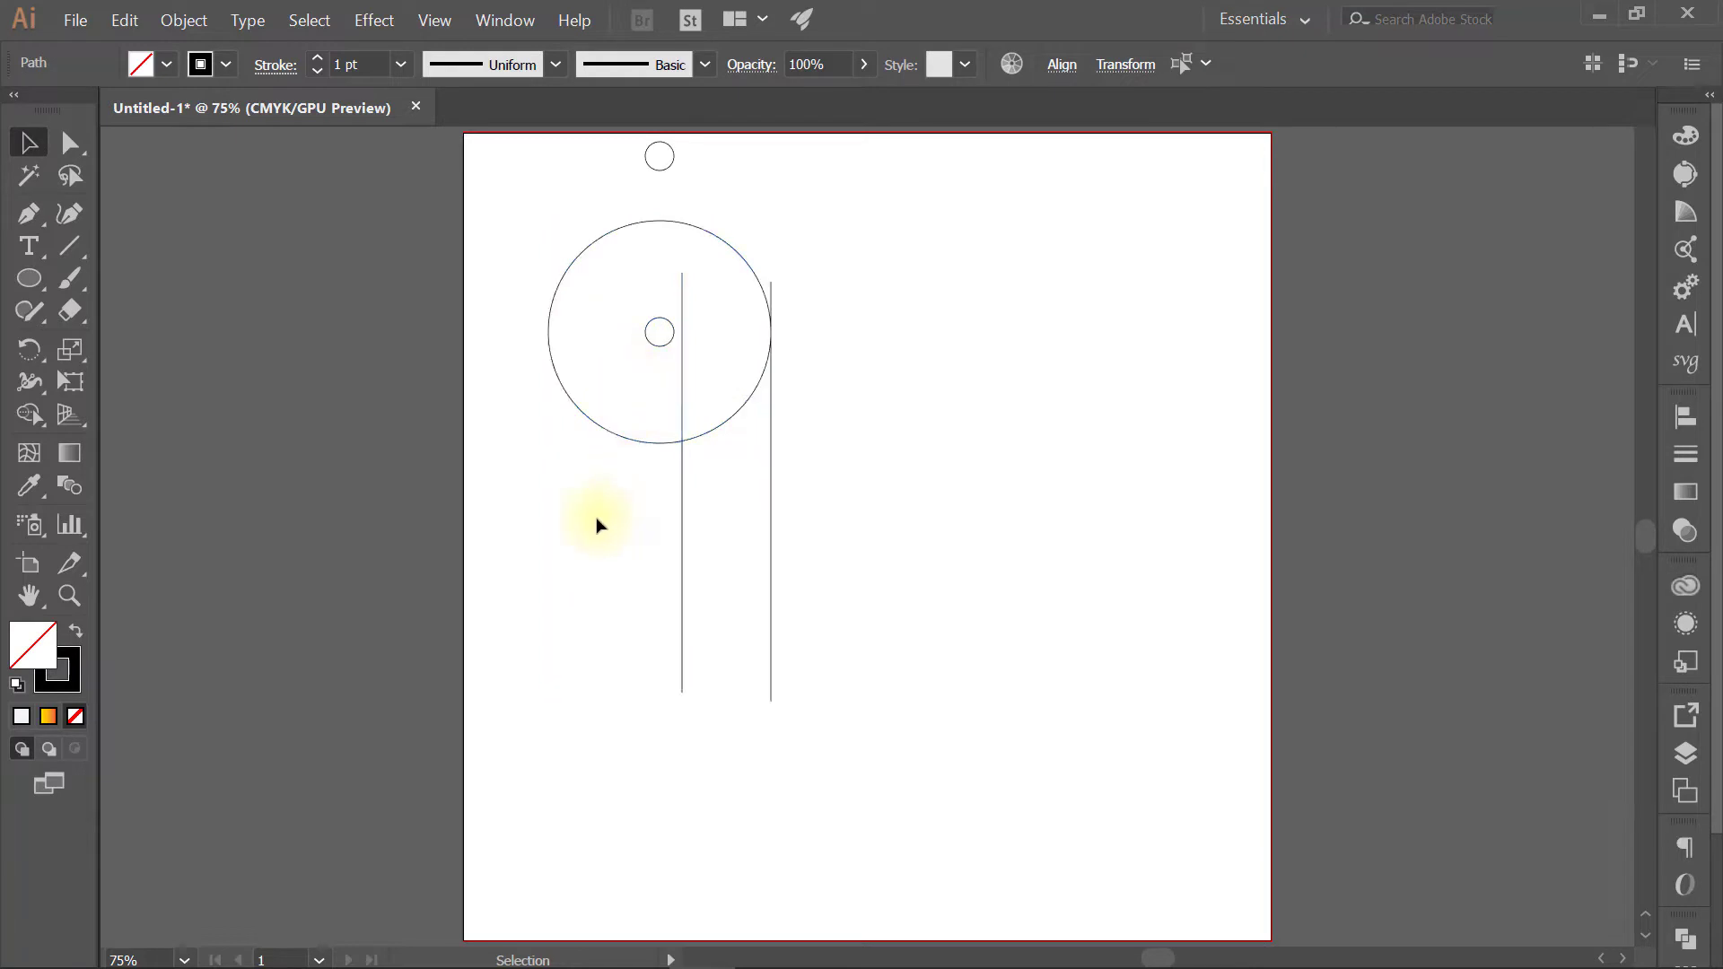
left_click(600, 525)
left_click(659, 346)
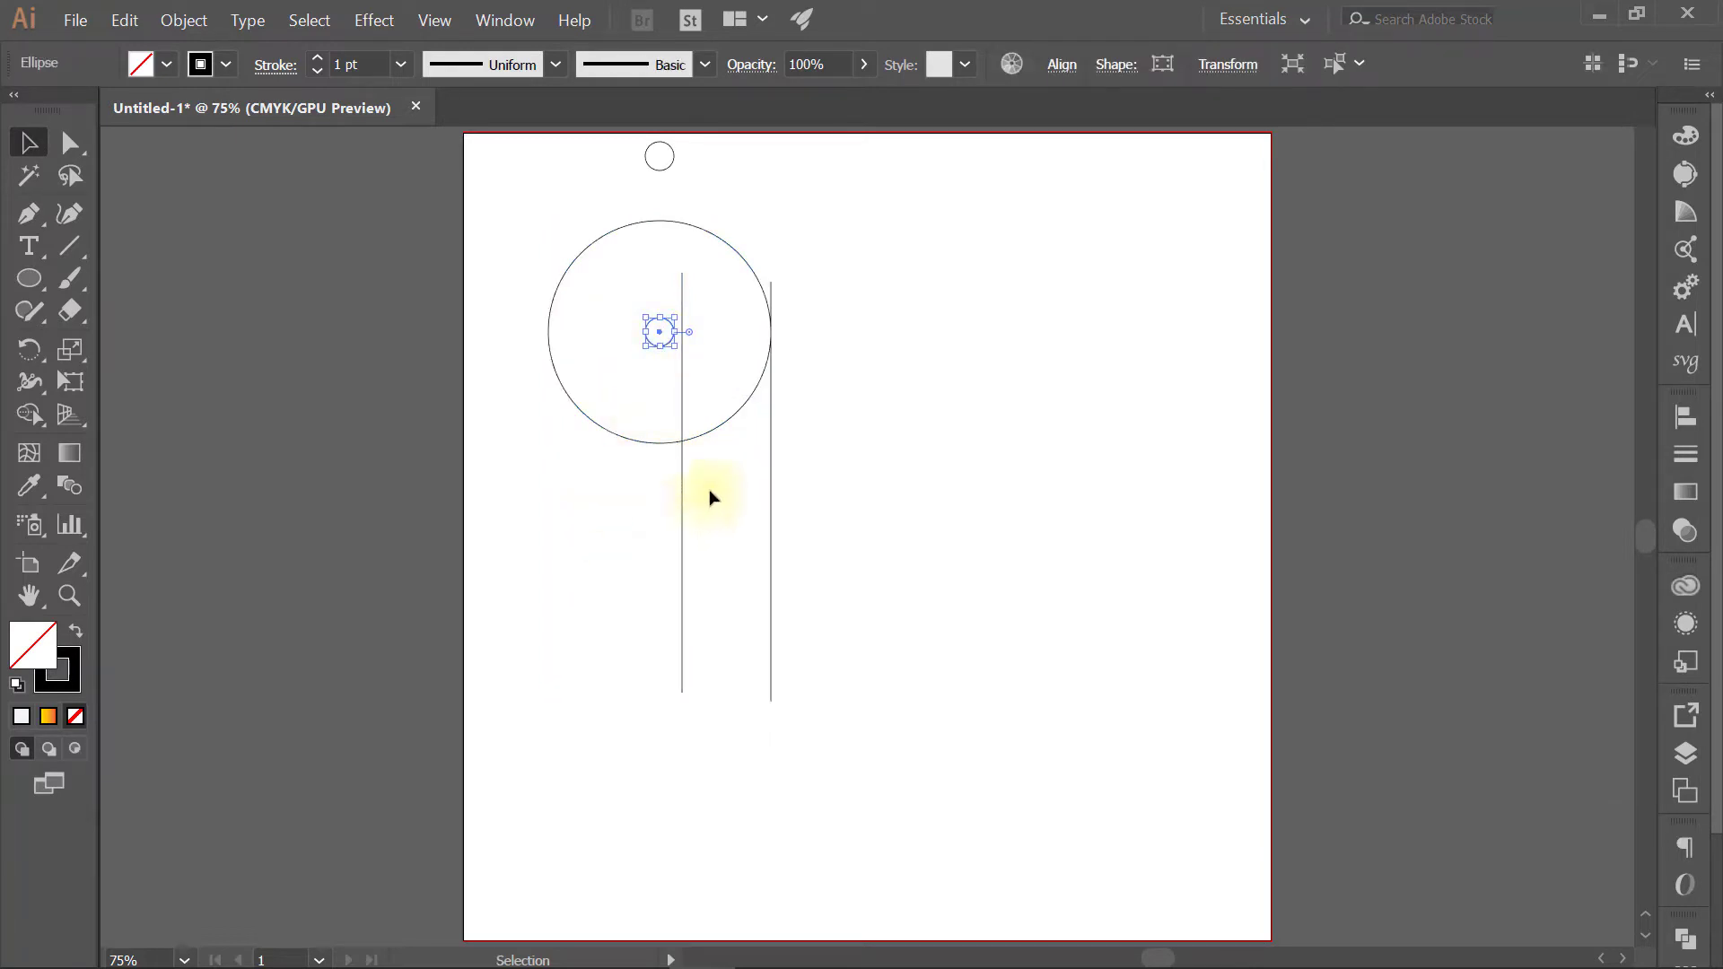
left_click(660, 549, "shift")
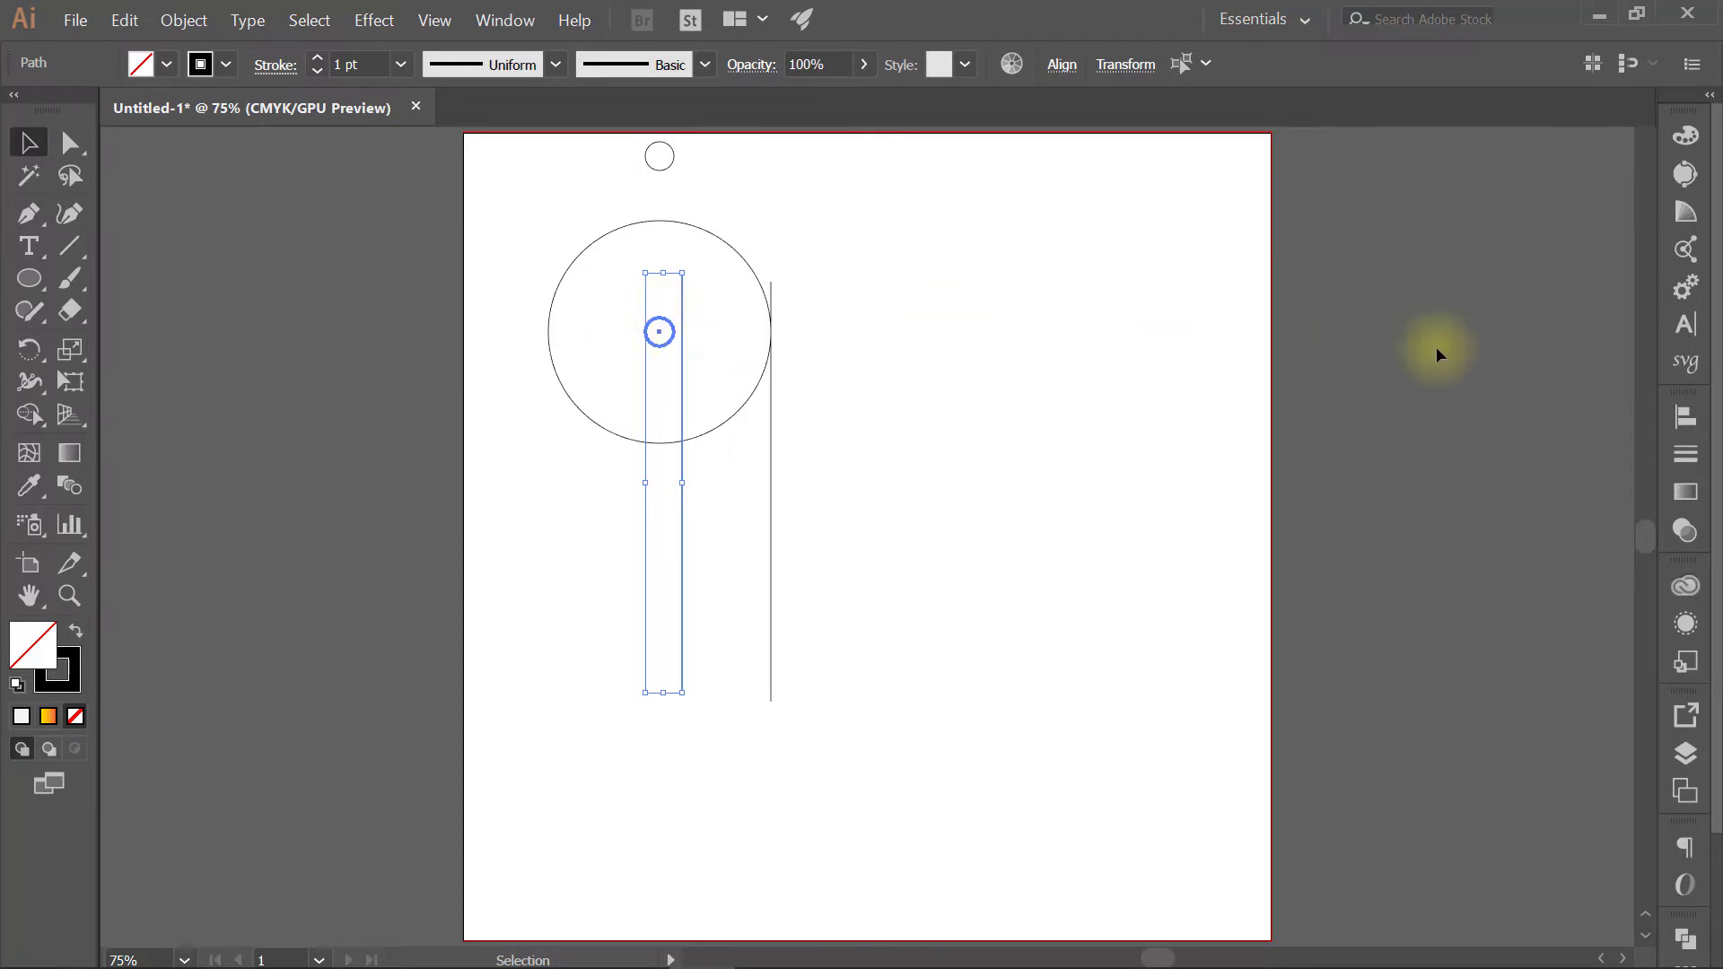
left_click(1687, 422)
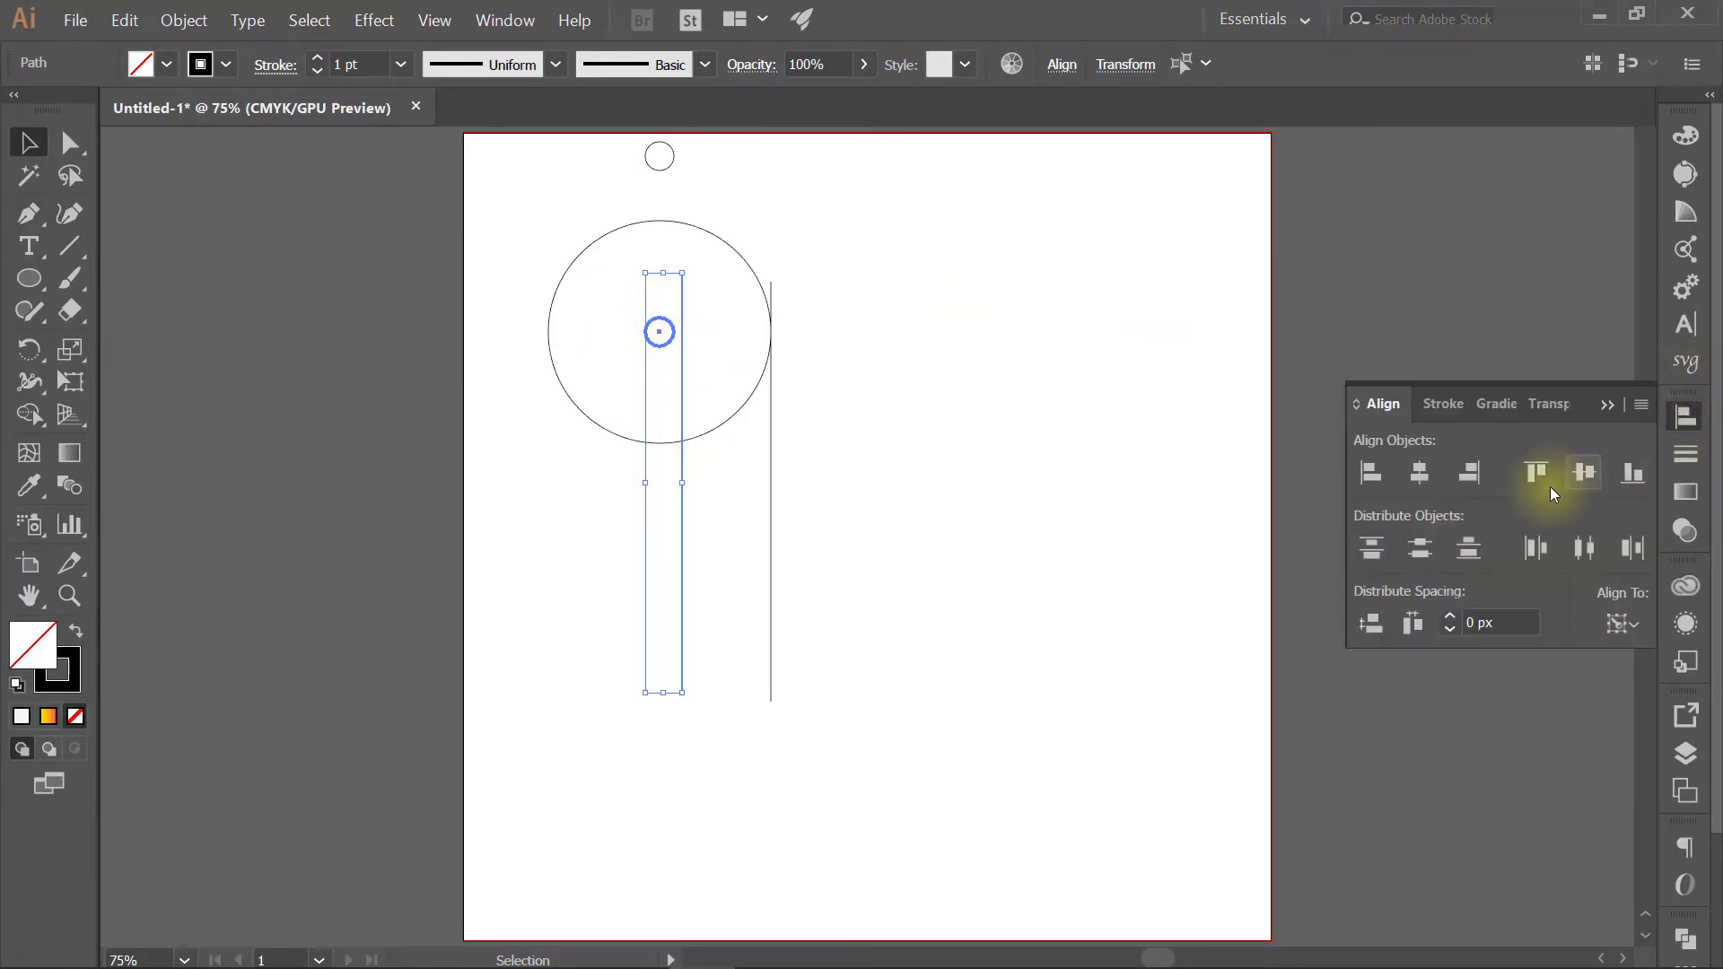
left_click(1469, 473)
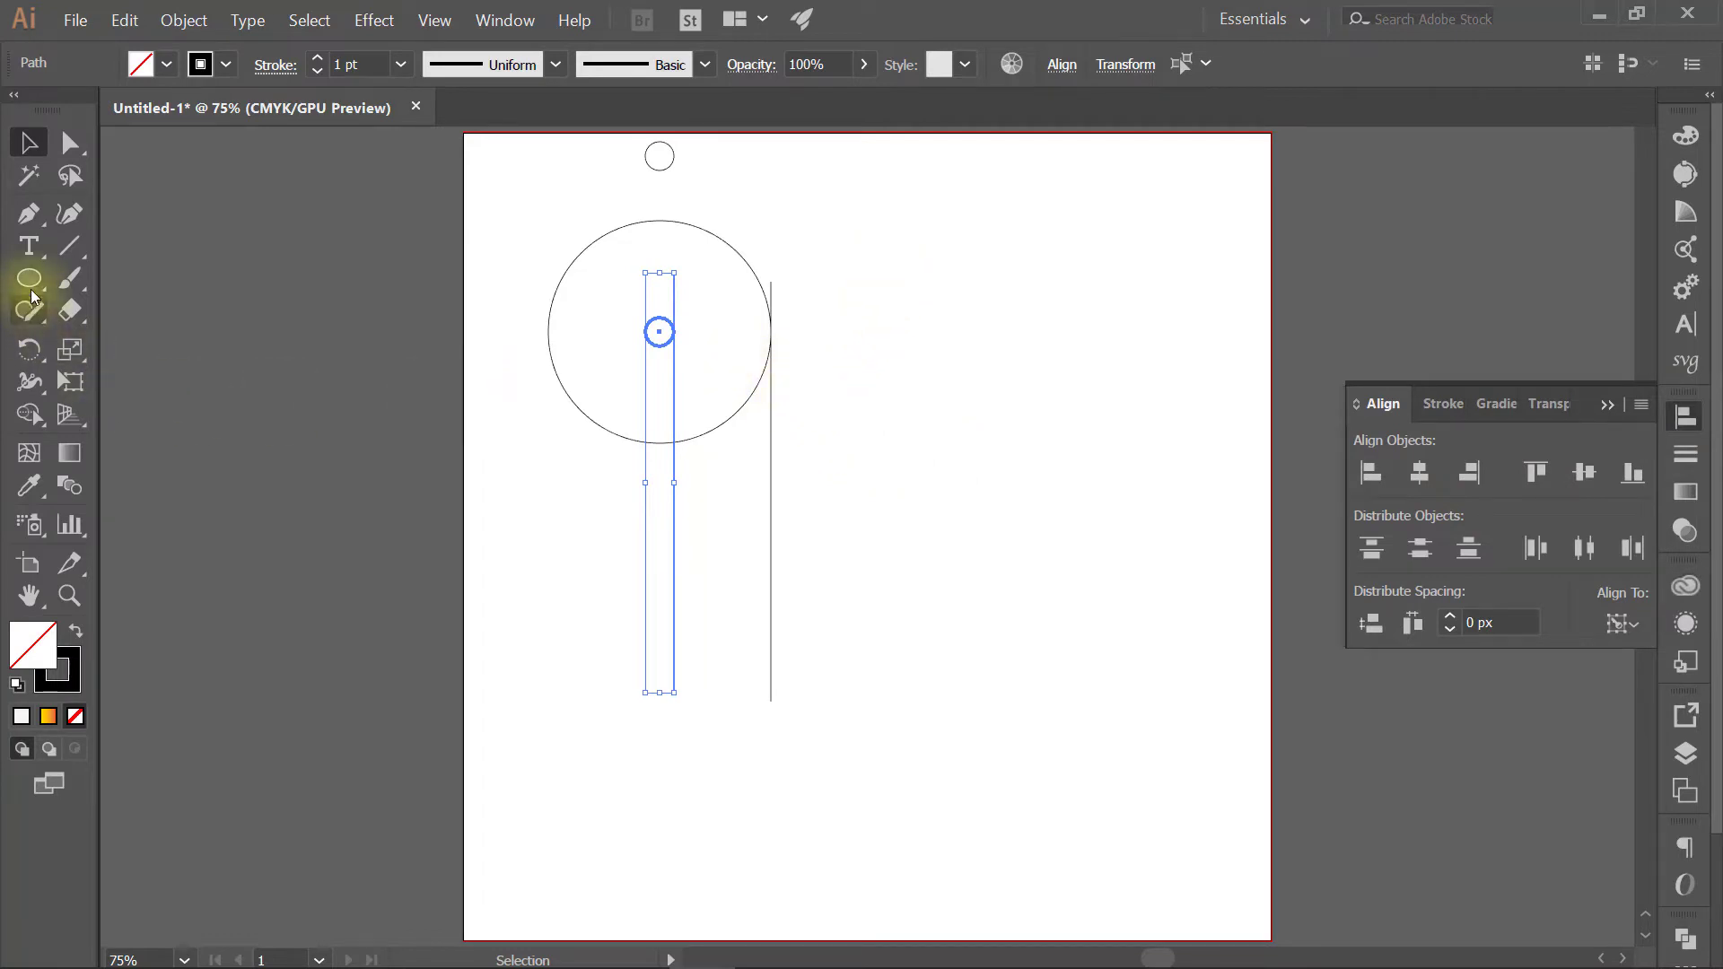
left_click(69, 245)
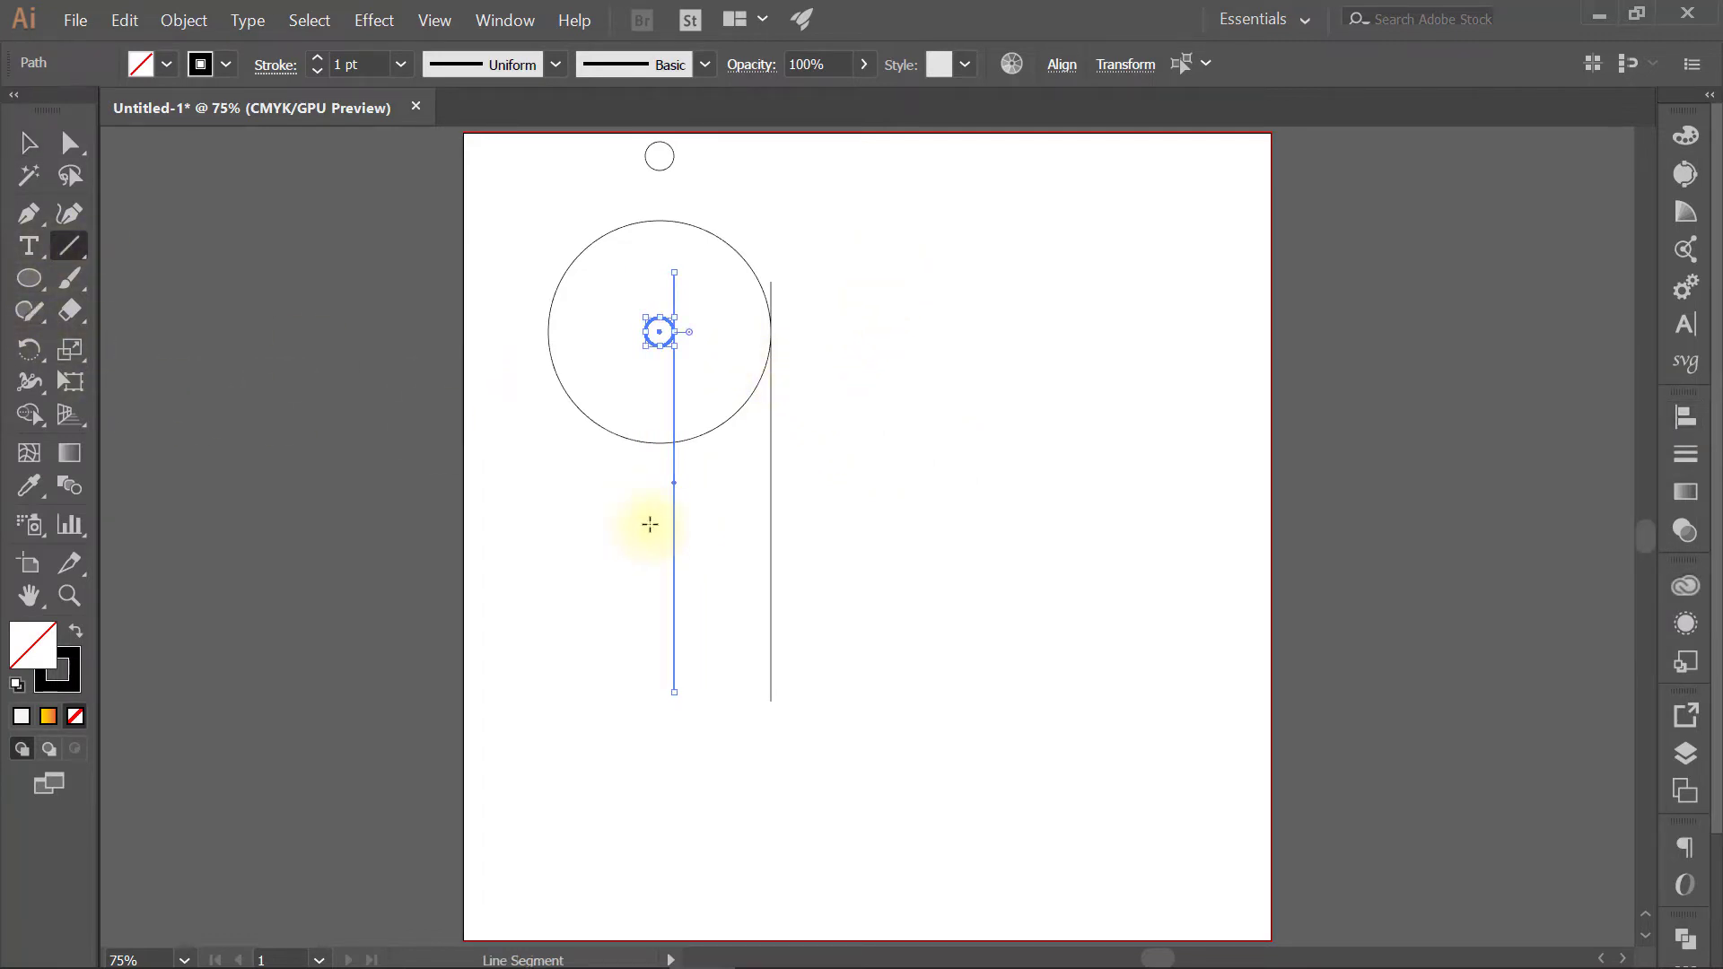
left_click_drag(638, 526, 800, 607)
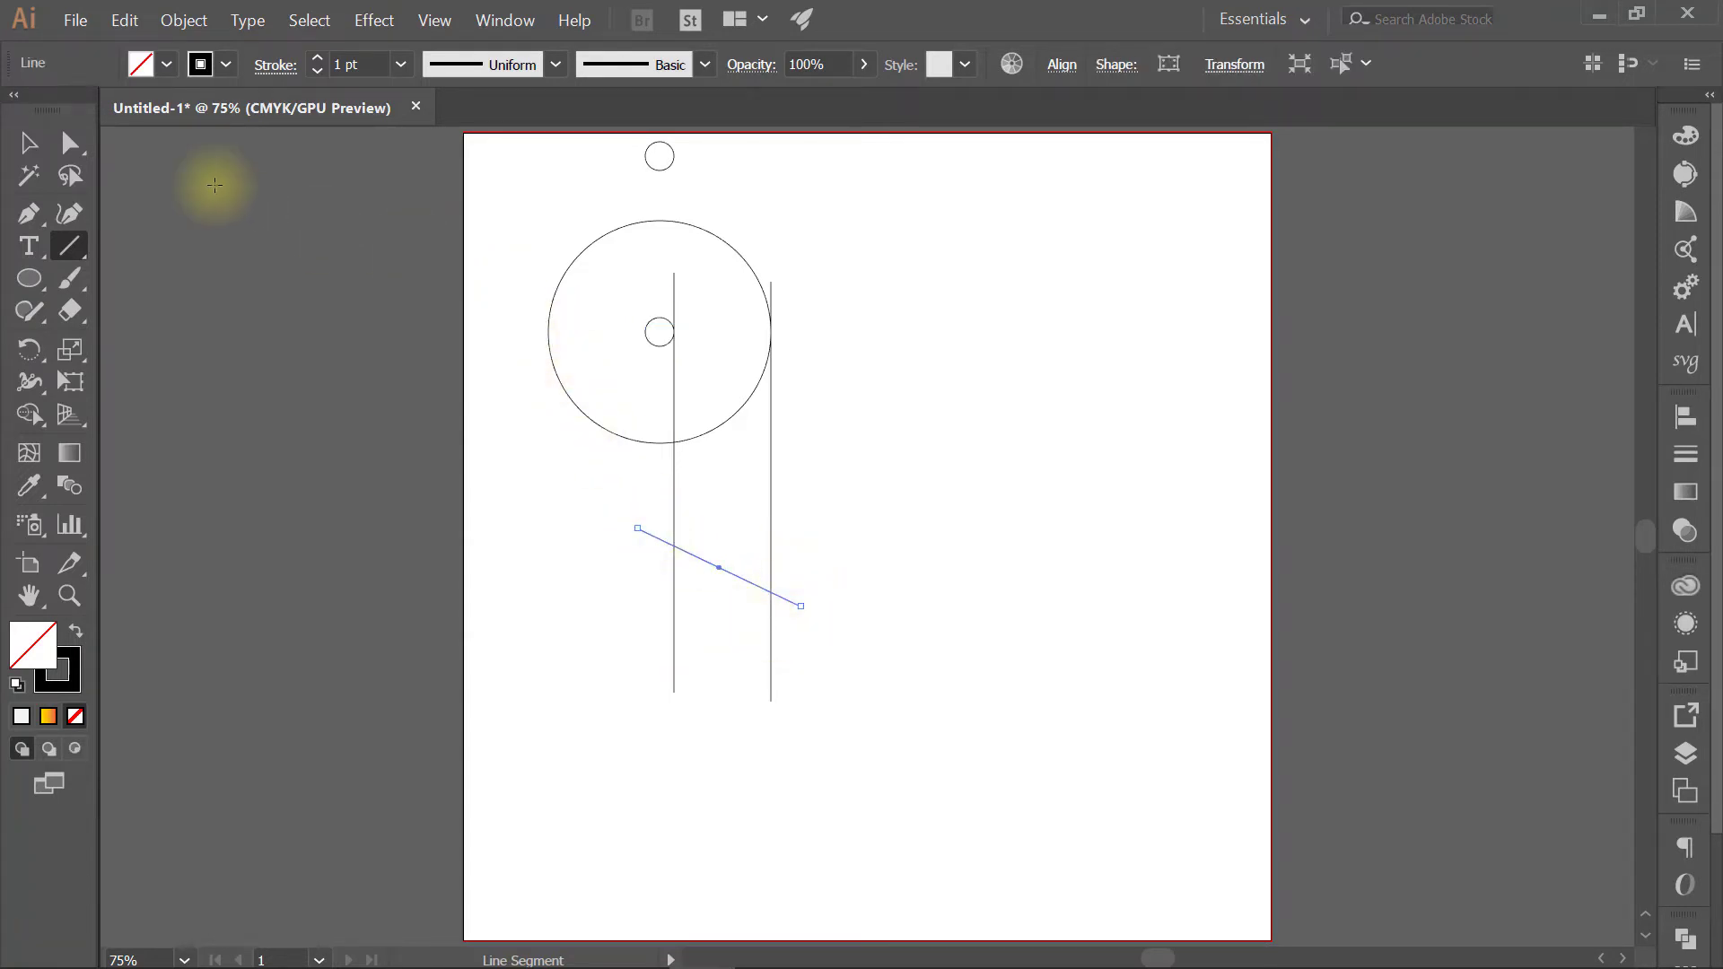
Step: Select the circles and all lines and group them with Ctrl+G
left_click(28, 143)
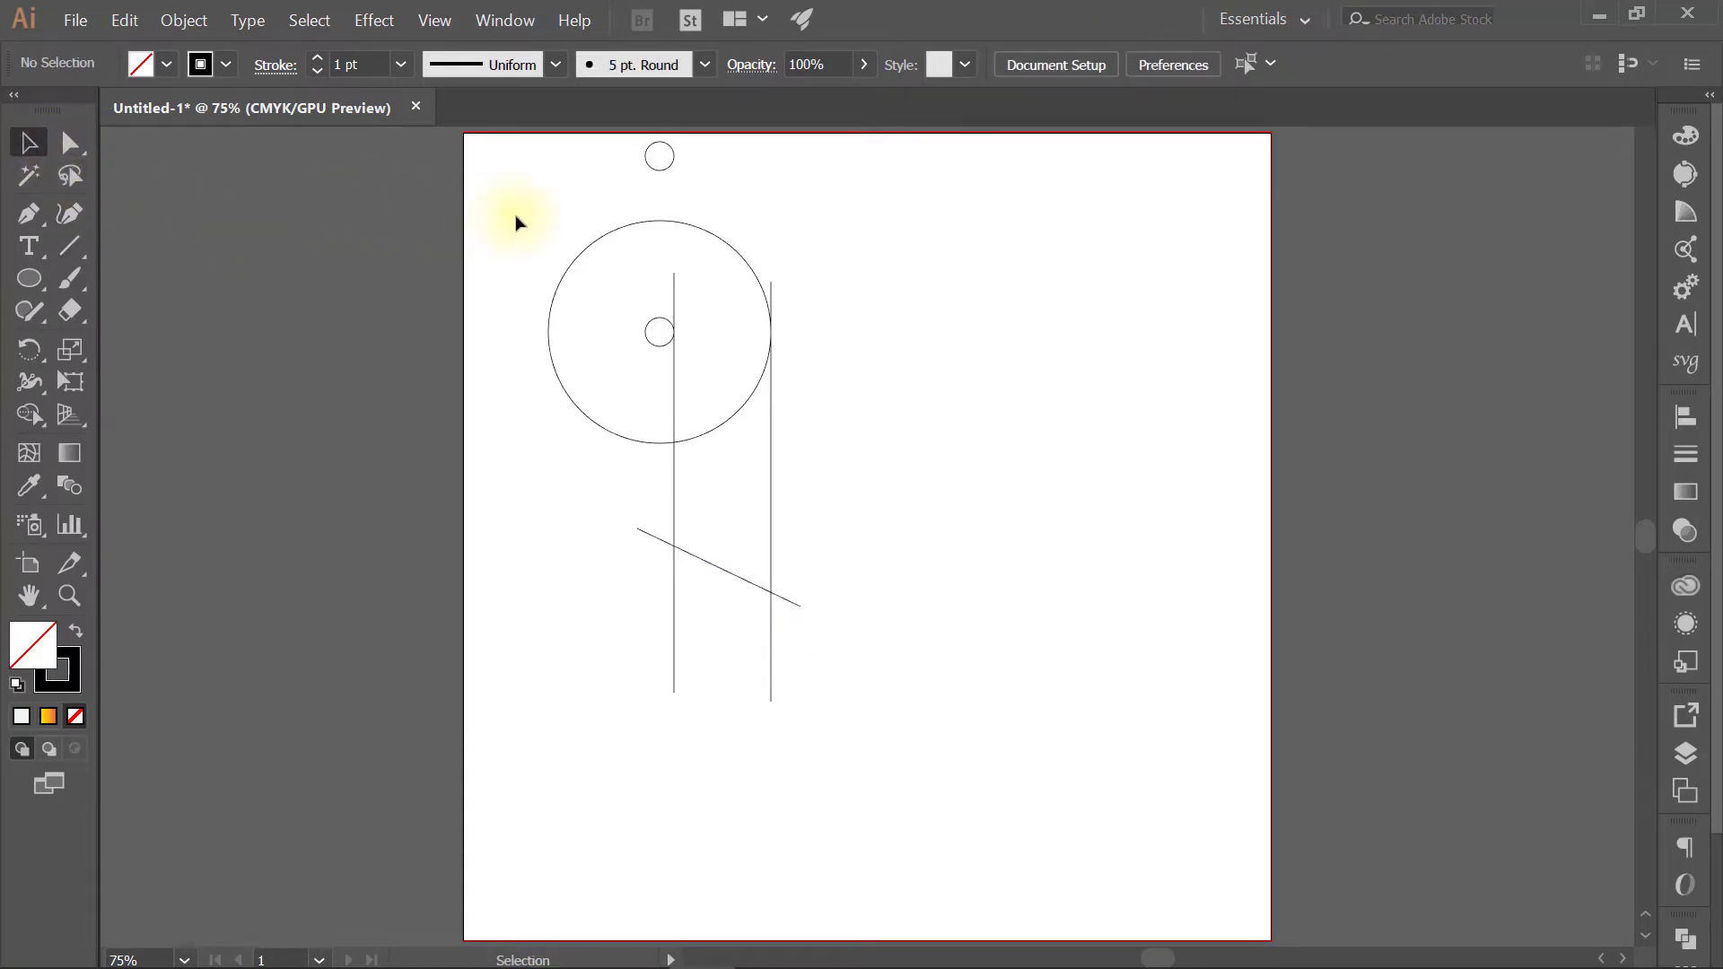
left_click_drag(520, 205, 918, 840)
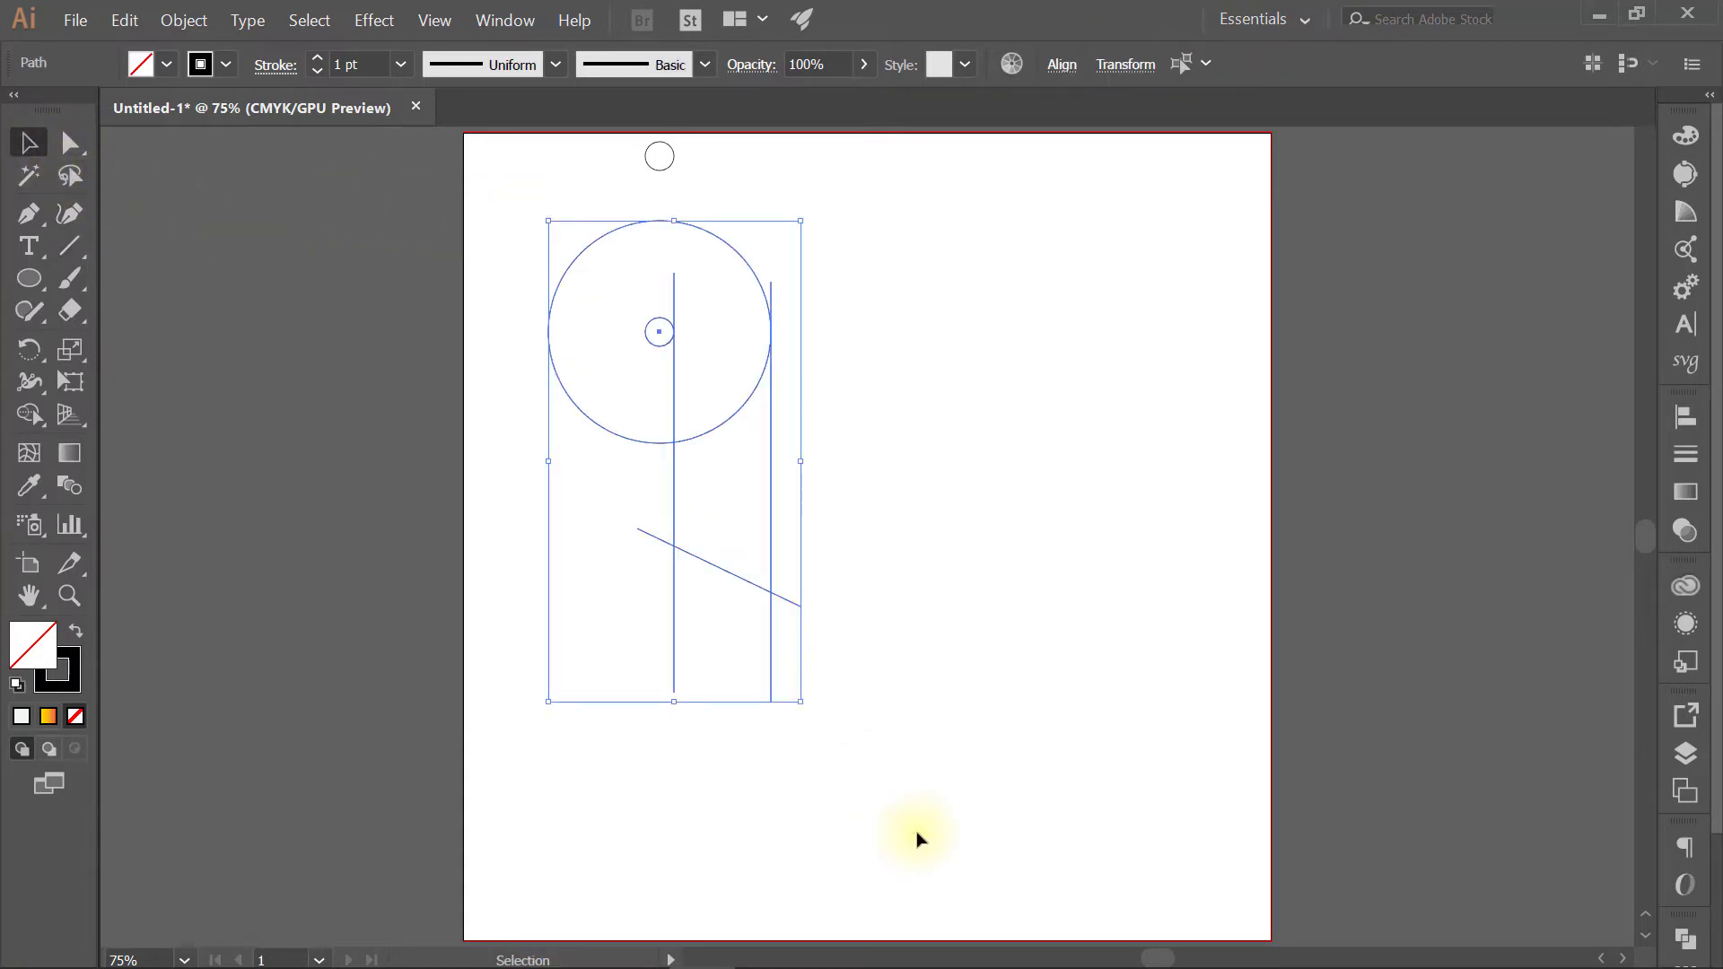
key("ctrl+g")
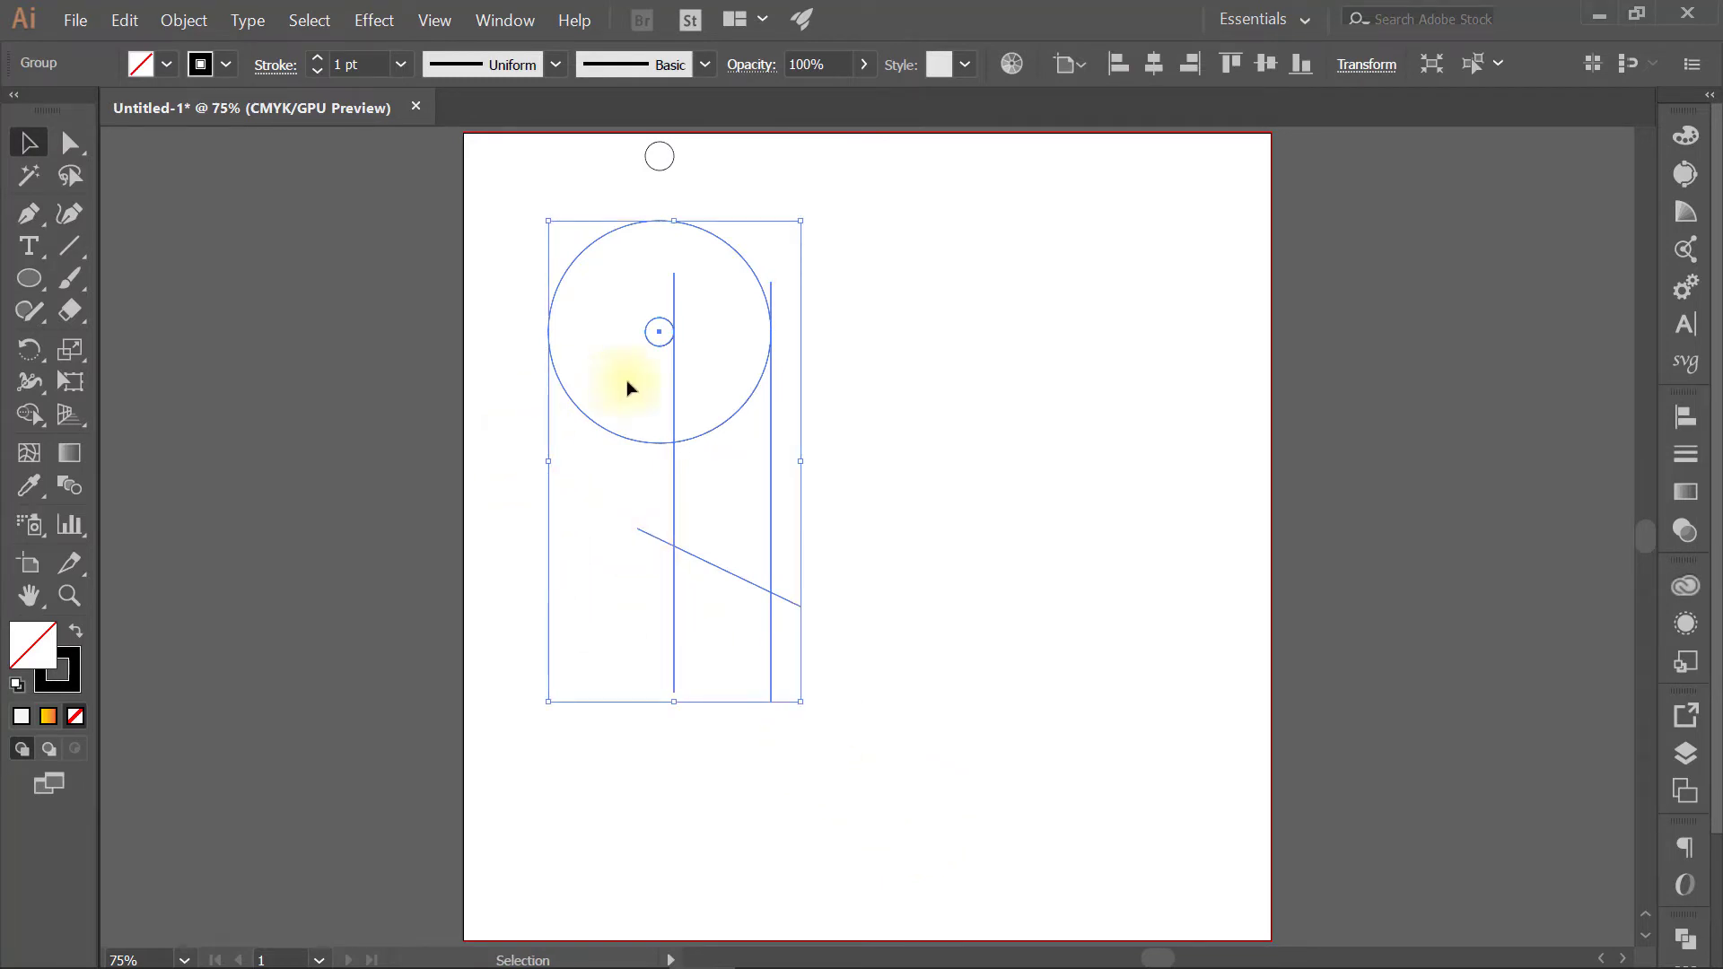
Step: Reflect a vertical copy of the group and nudge it right with Shift+Right
right_click(652, 445)
mouse_move(704, 598)
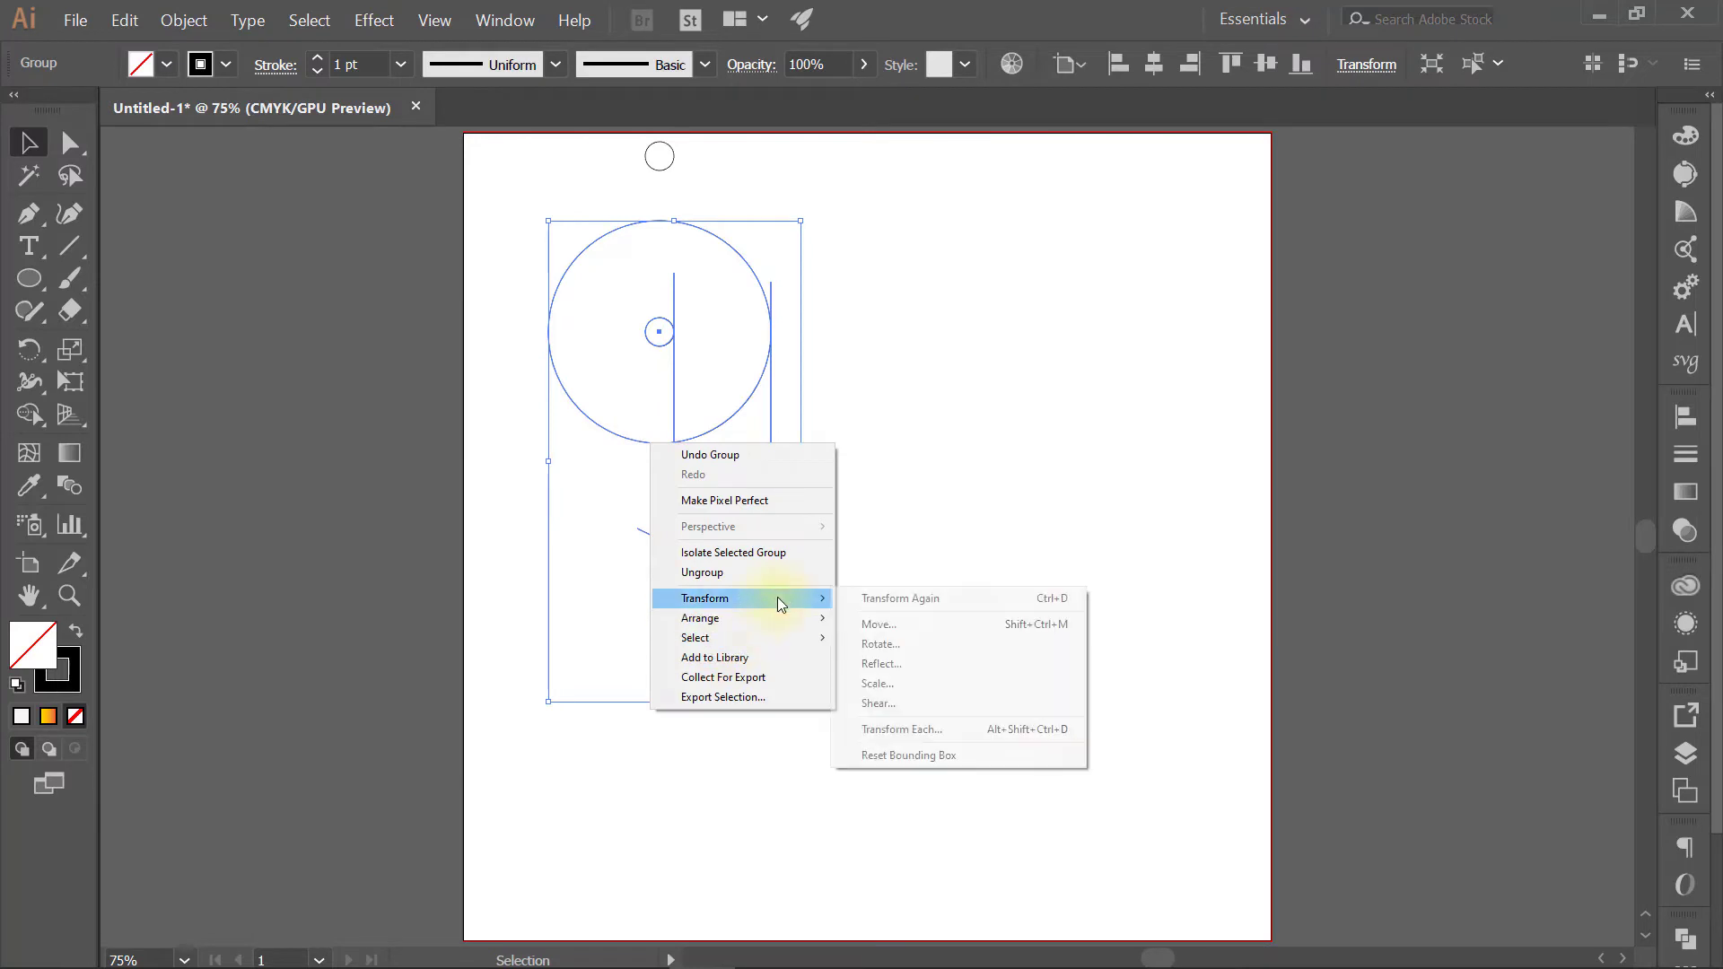
left_click(914, 668)
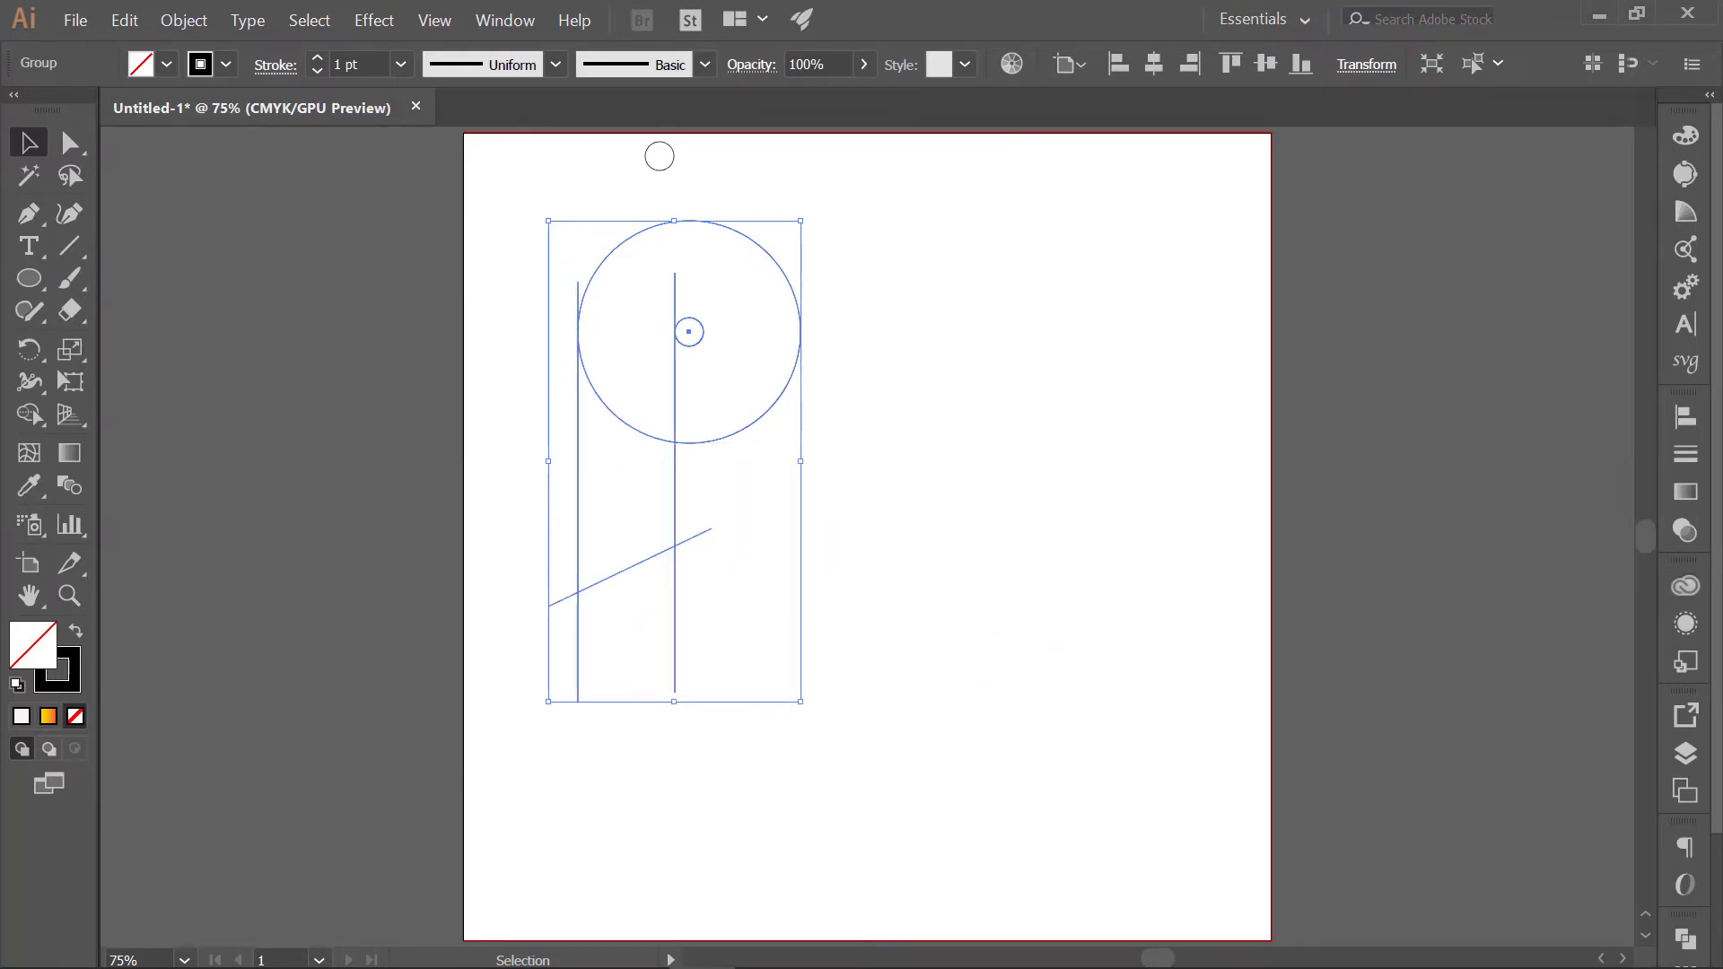
mouse_move(877, 359)
left_mouse_down()
mouse_move(1316, 220)
mouse_move(1376, 147)
left_mouse_up()
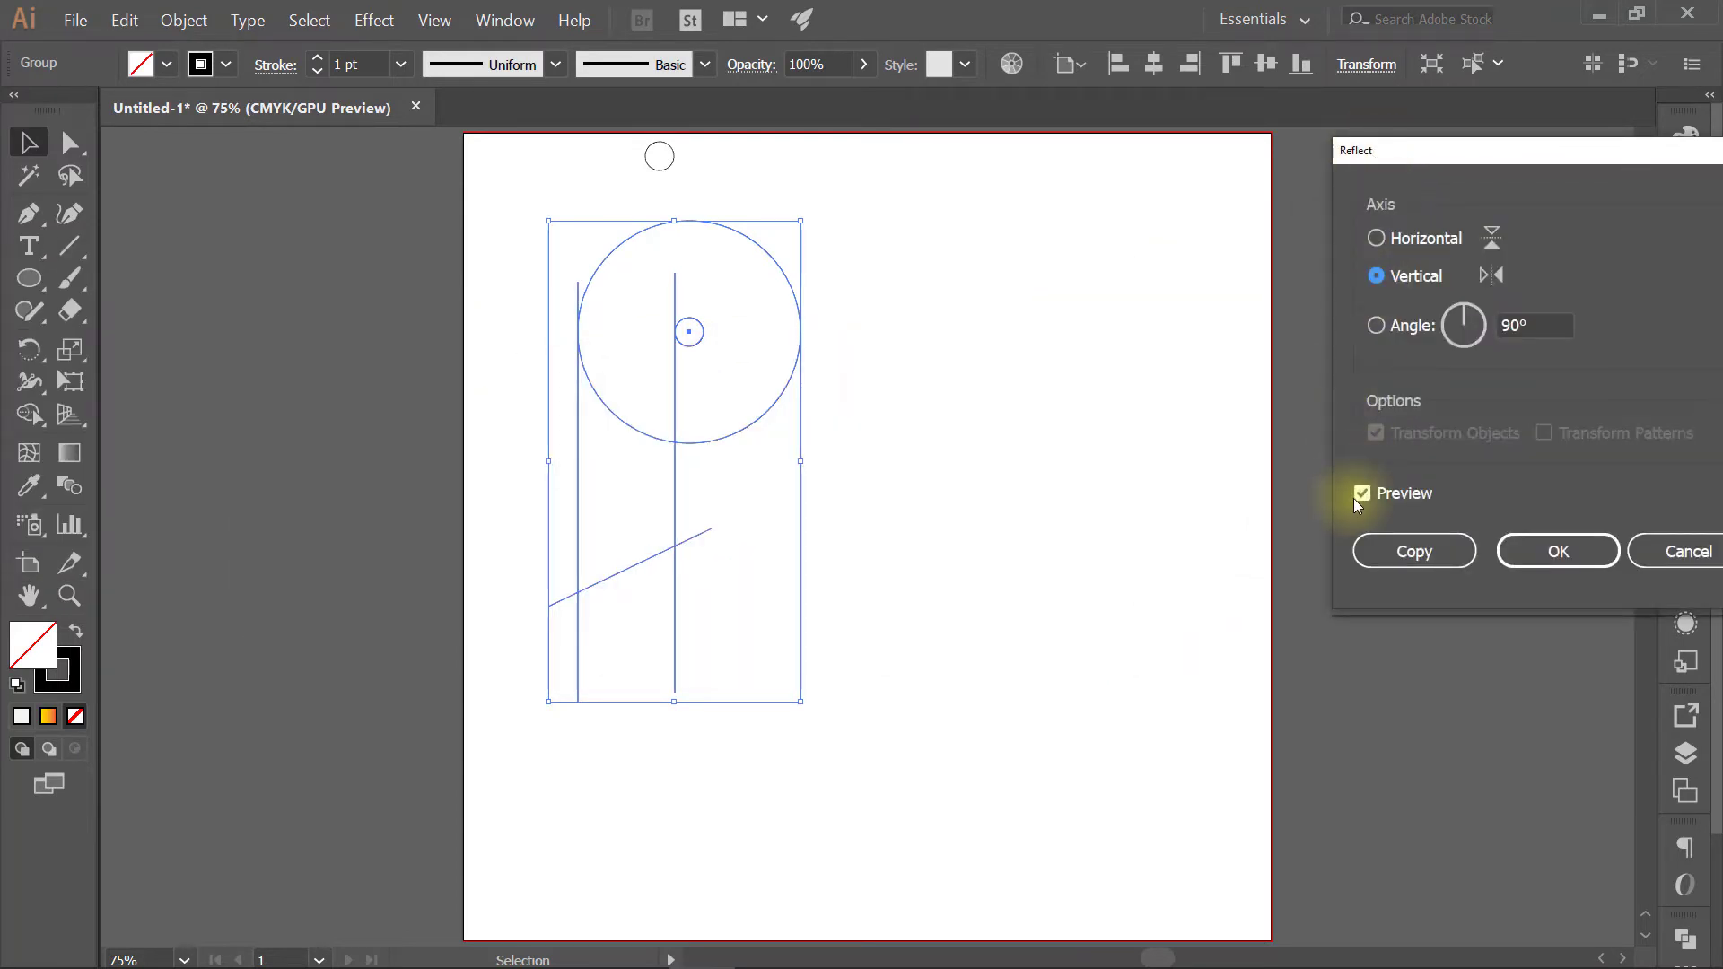
left_click(1362, 494)
left_click(1413, 551)
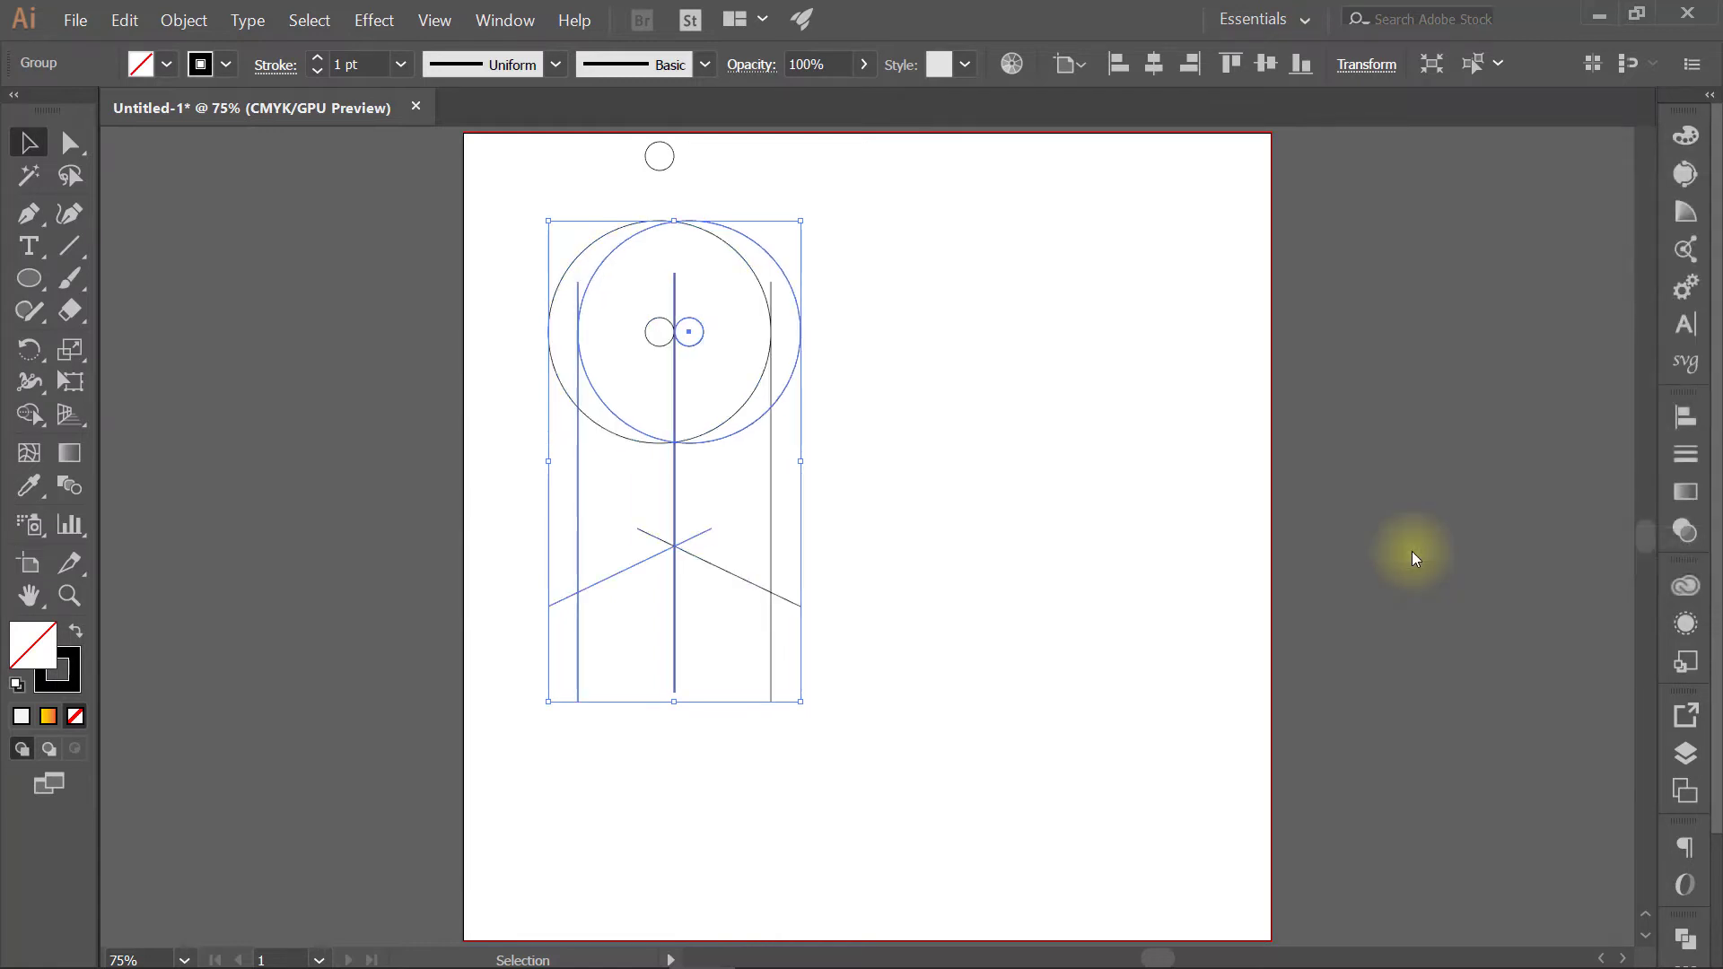
key("shift+Right")
key("shift+Right")
key("shift+Right")
key("shift+Right")
key("shift+Right")
key("shift+Right")
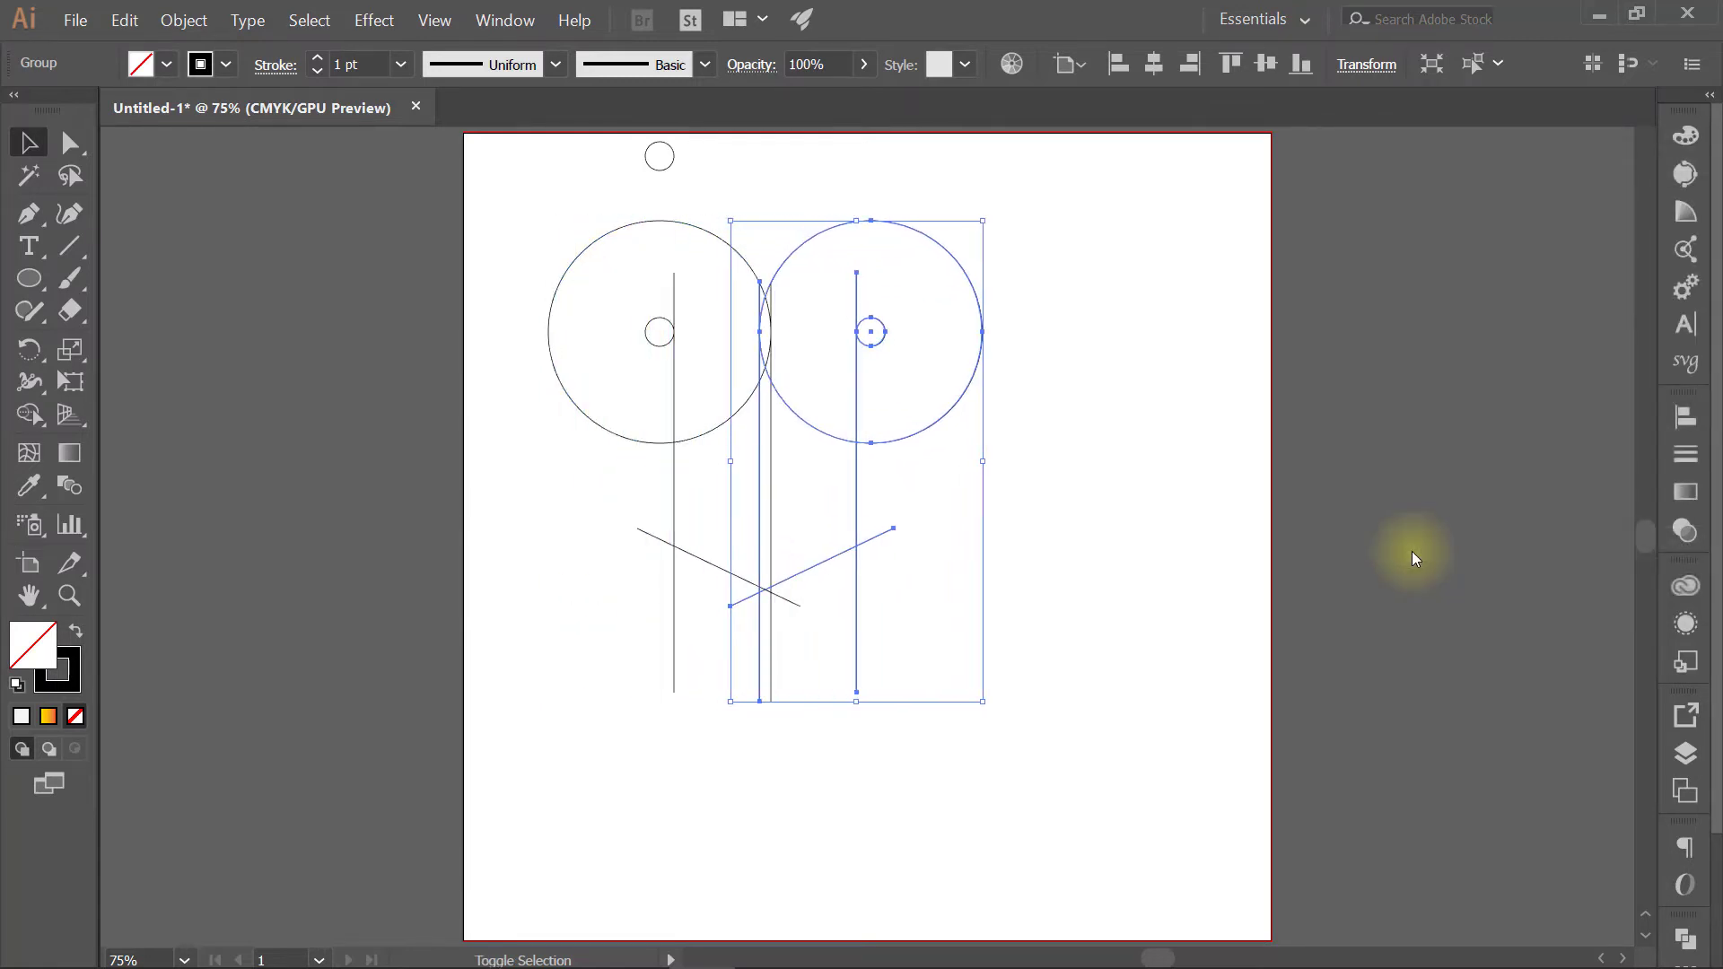
key("shift+Right")
key("shift+Right")
key("shift+Right")
key("shift+Right")
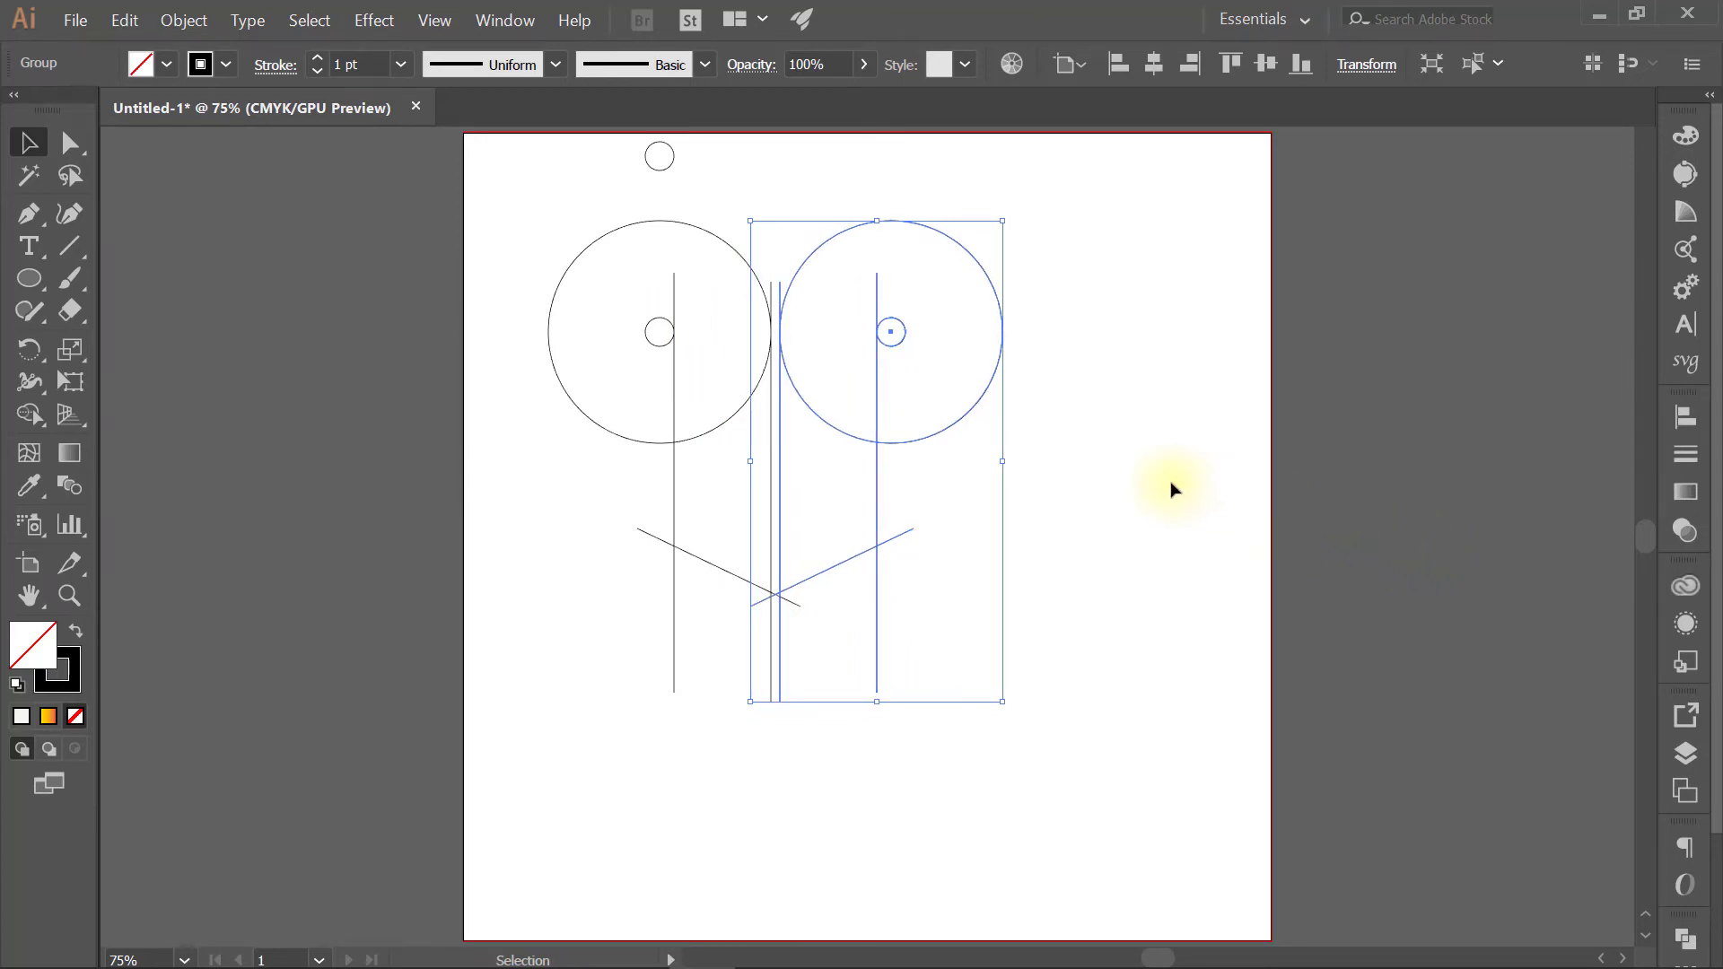
left_click(1131, 301)
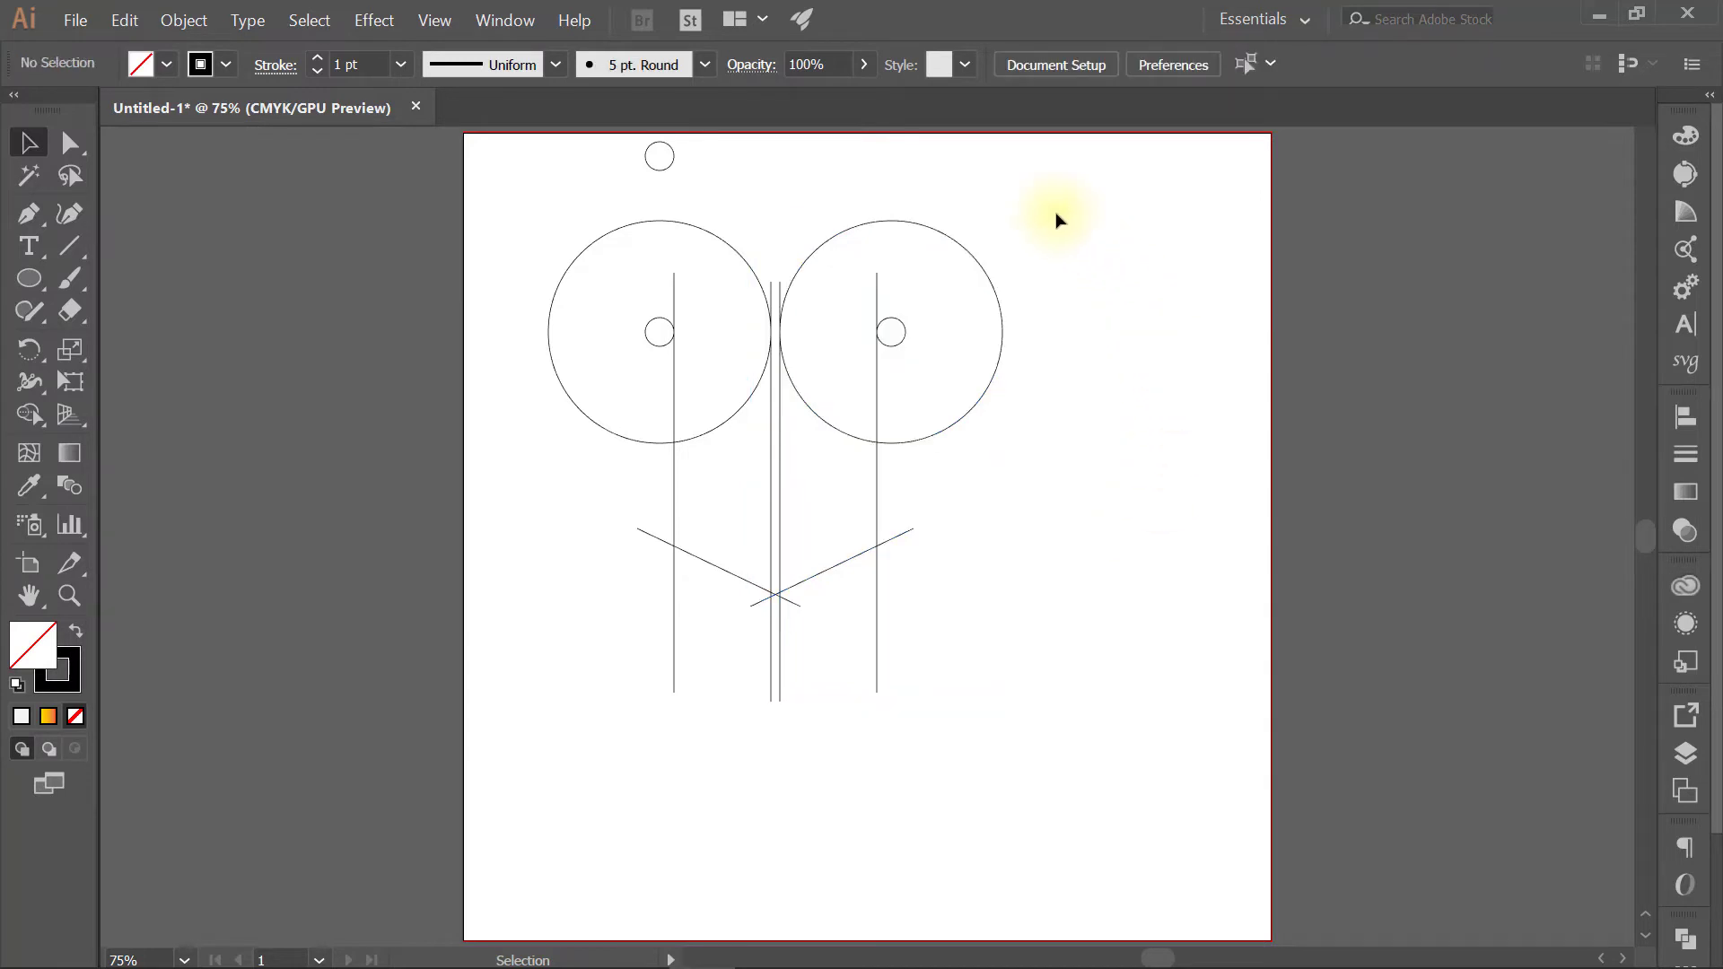
Step: Select everything, pick Shape Builder, and set stroke to None and fill to grey
left_click_drag(1160, 138, 411, 769)
left_click(29, 415)
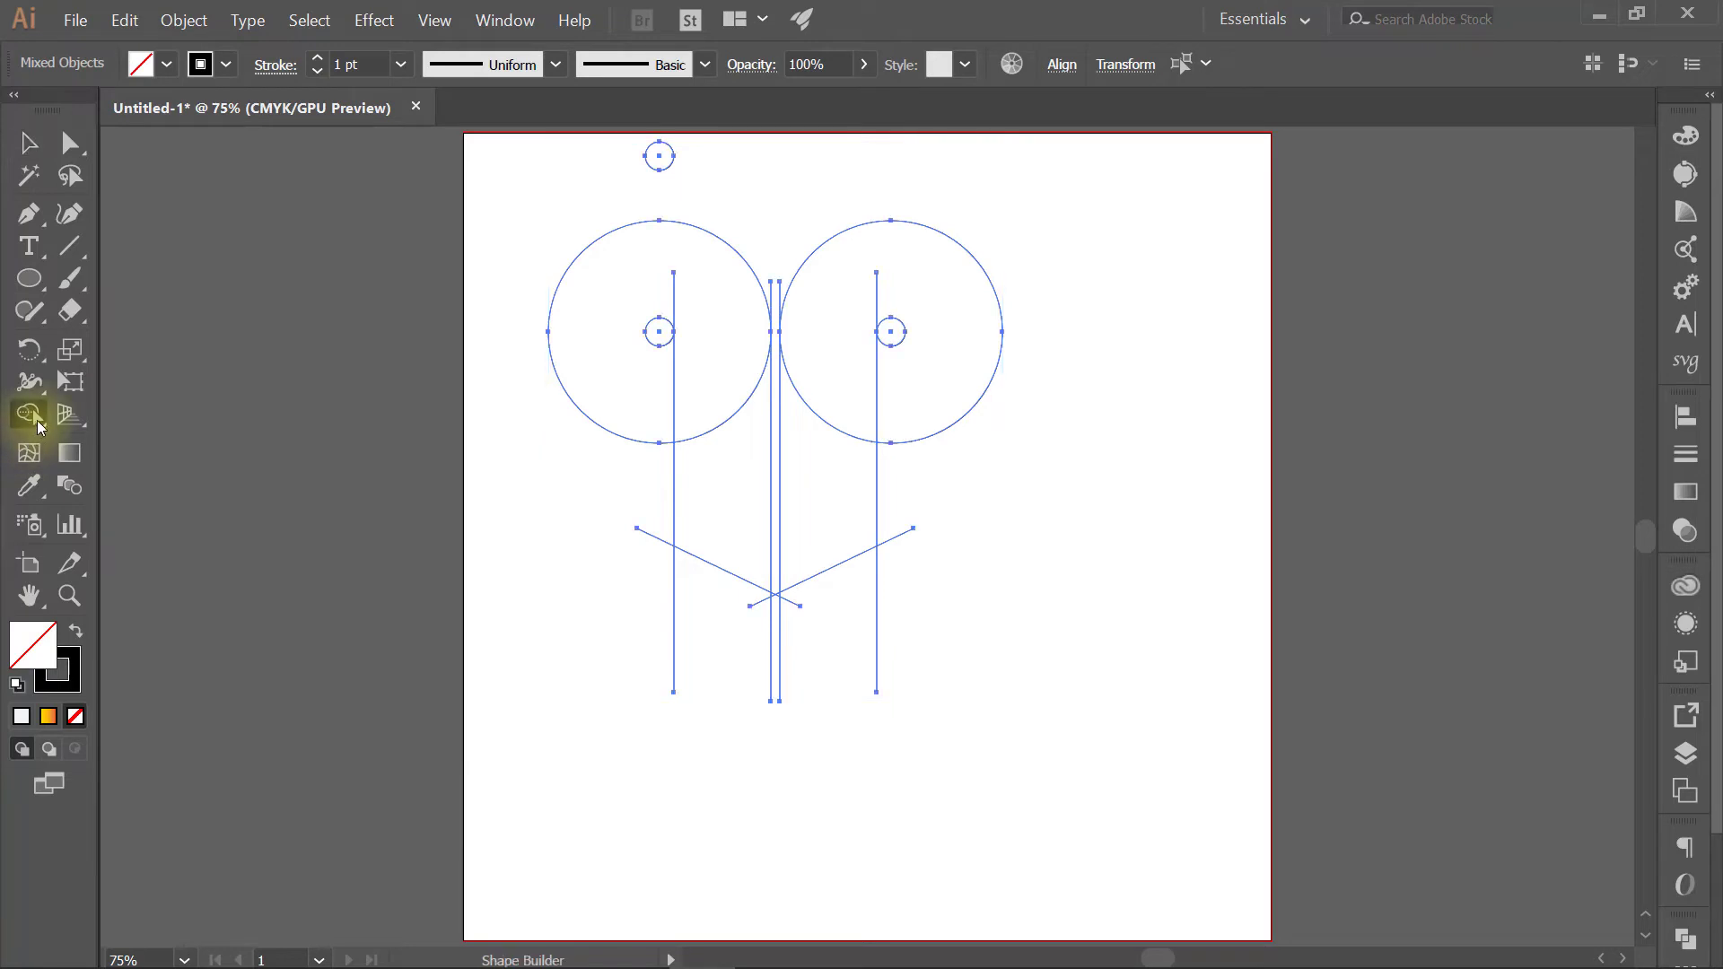
left_click(225, 63)
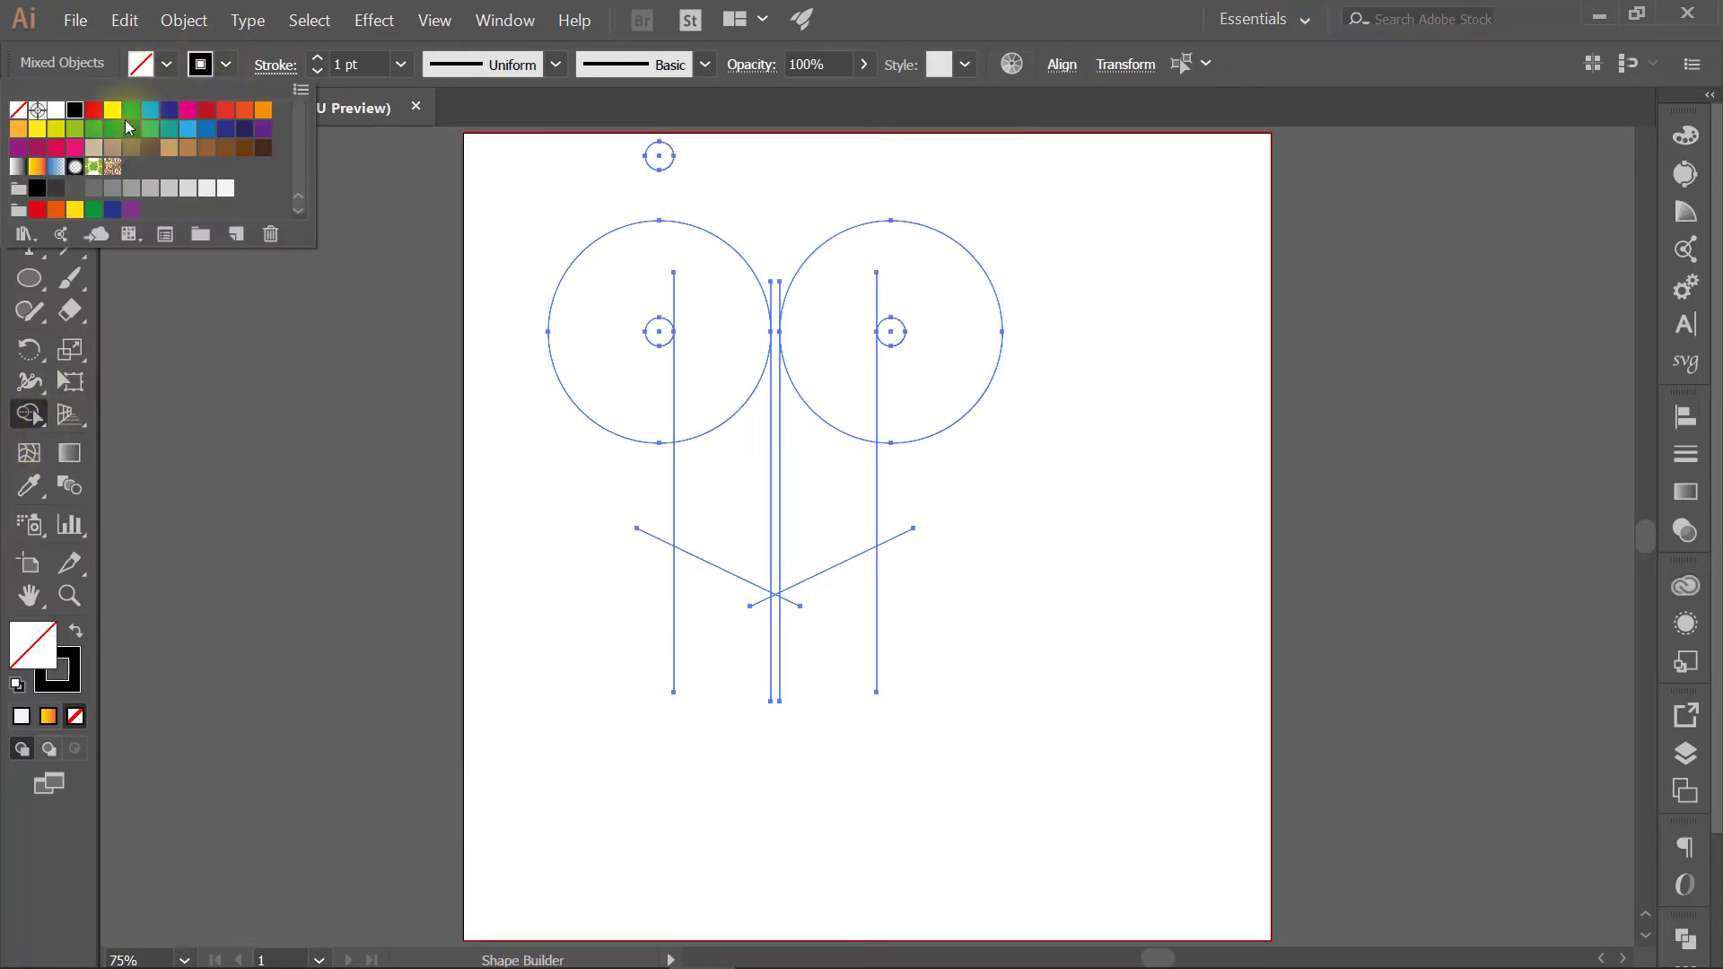
left_click(20, 112)
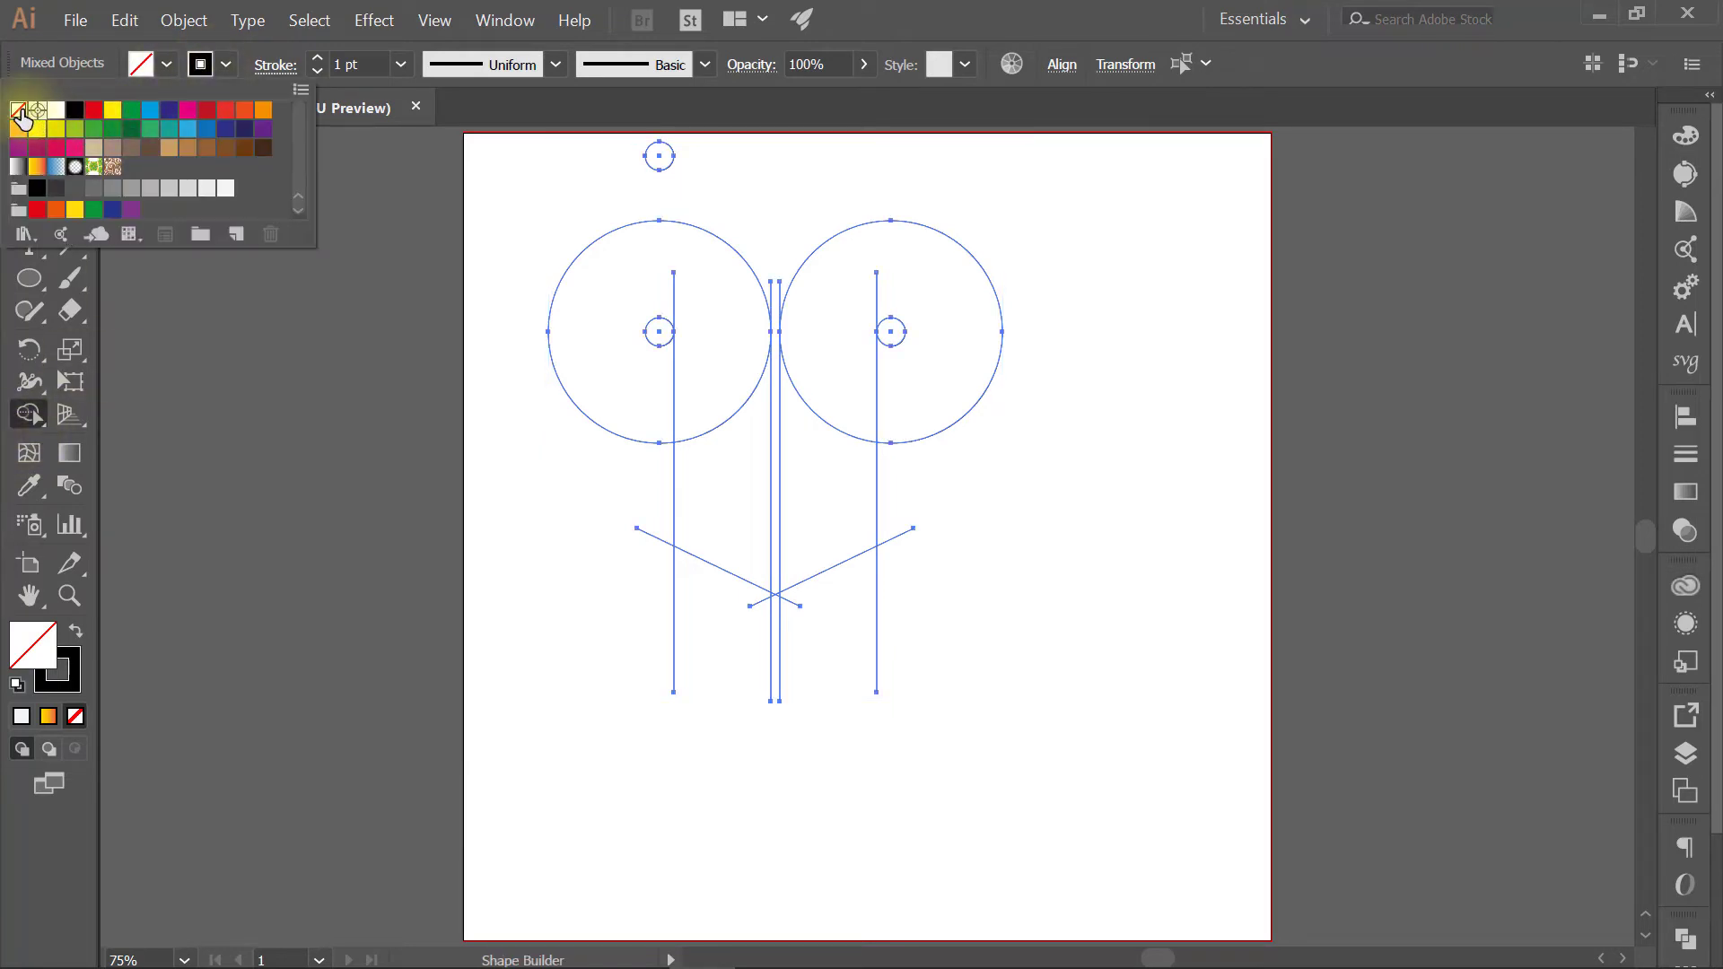
left_click(166, 63)
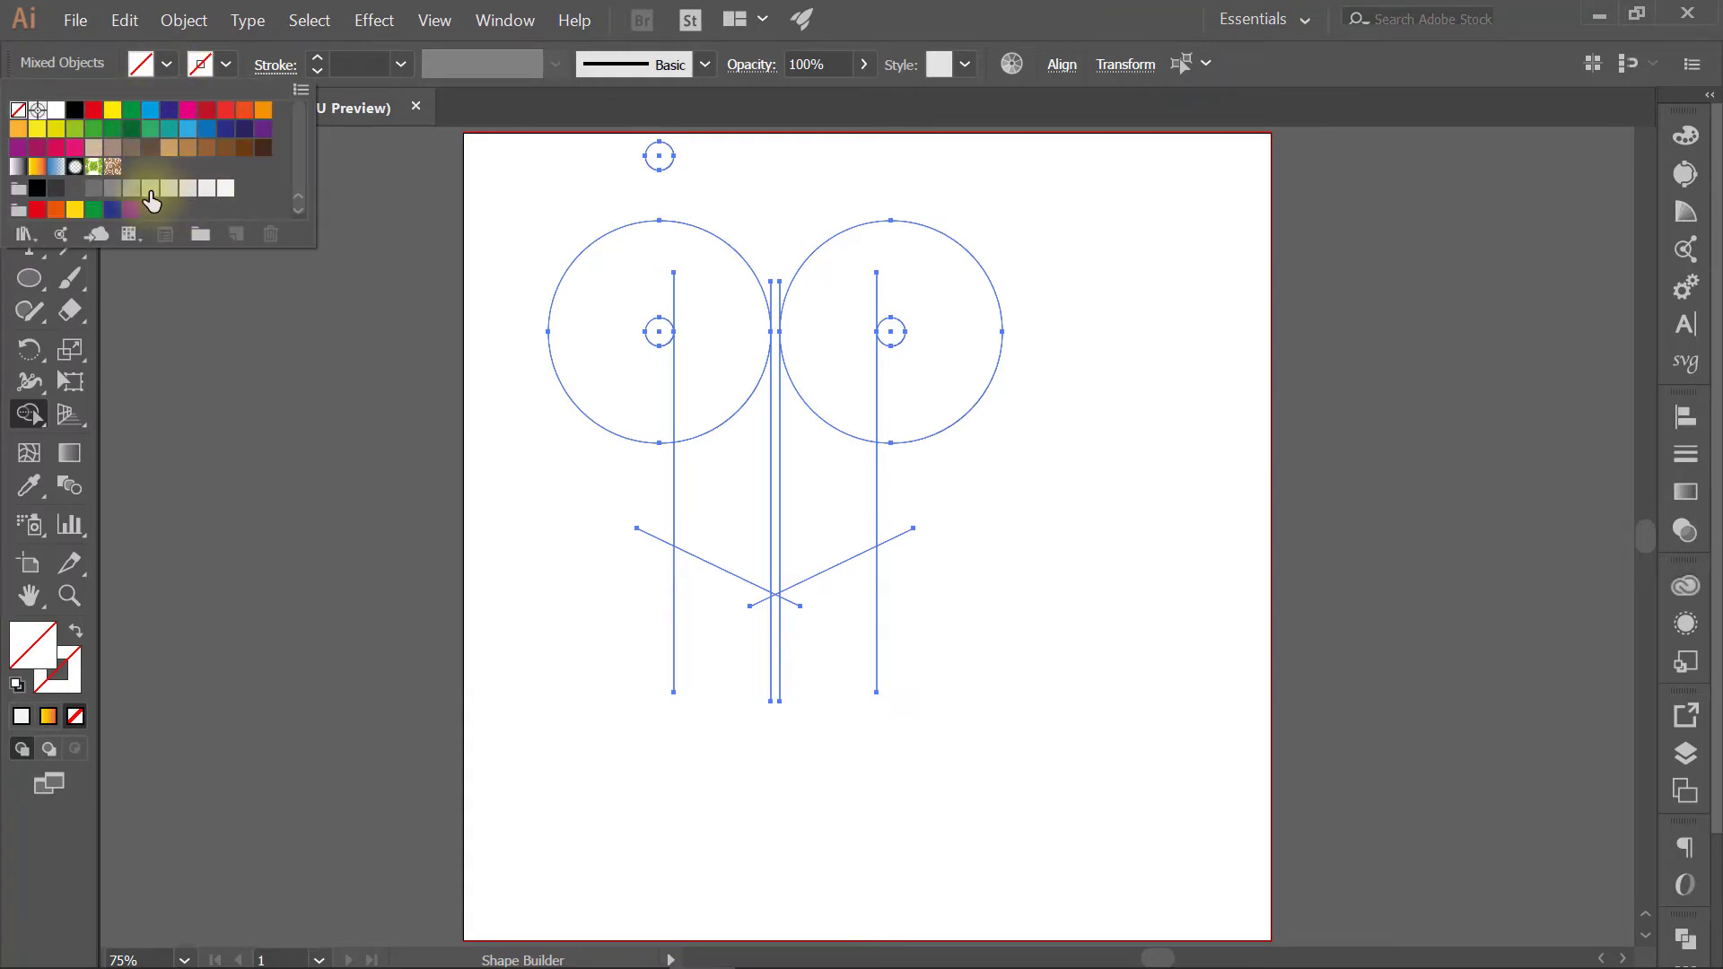
left_click(131, 189)
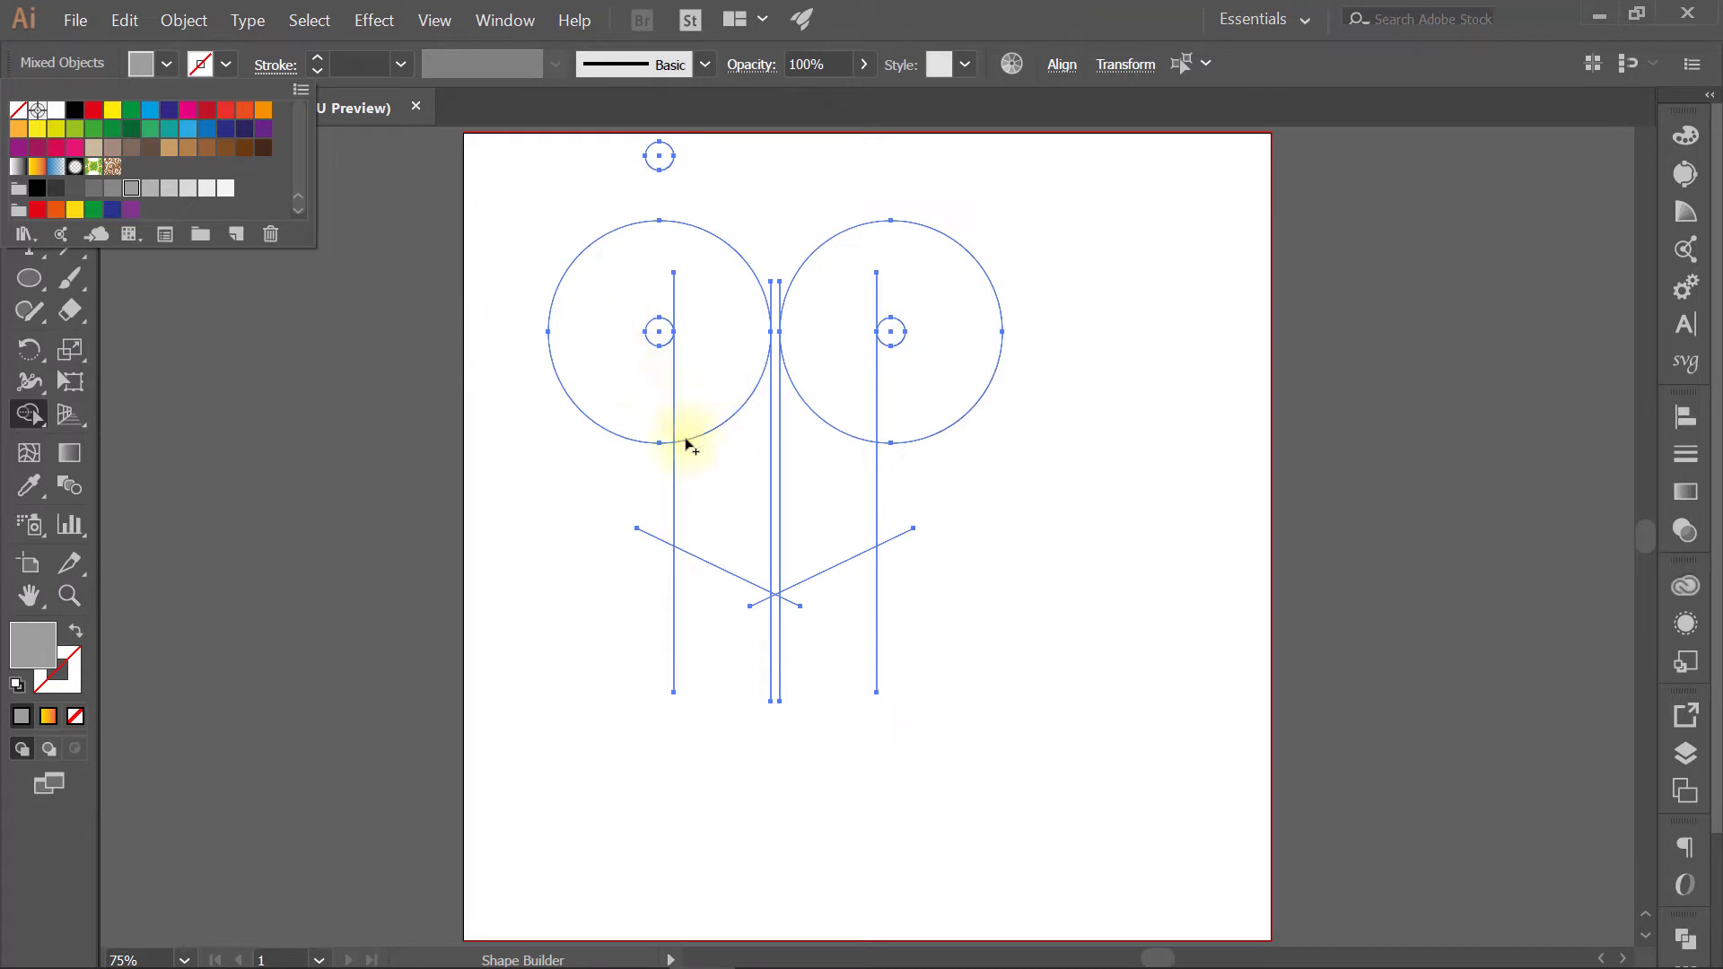
left_click(720, 551)
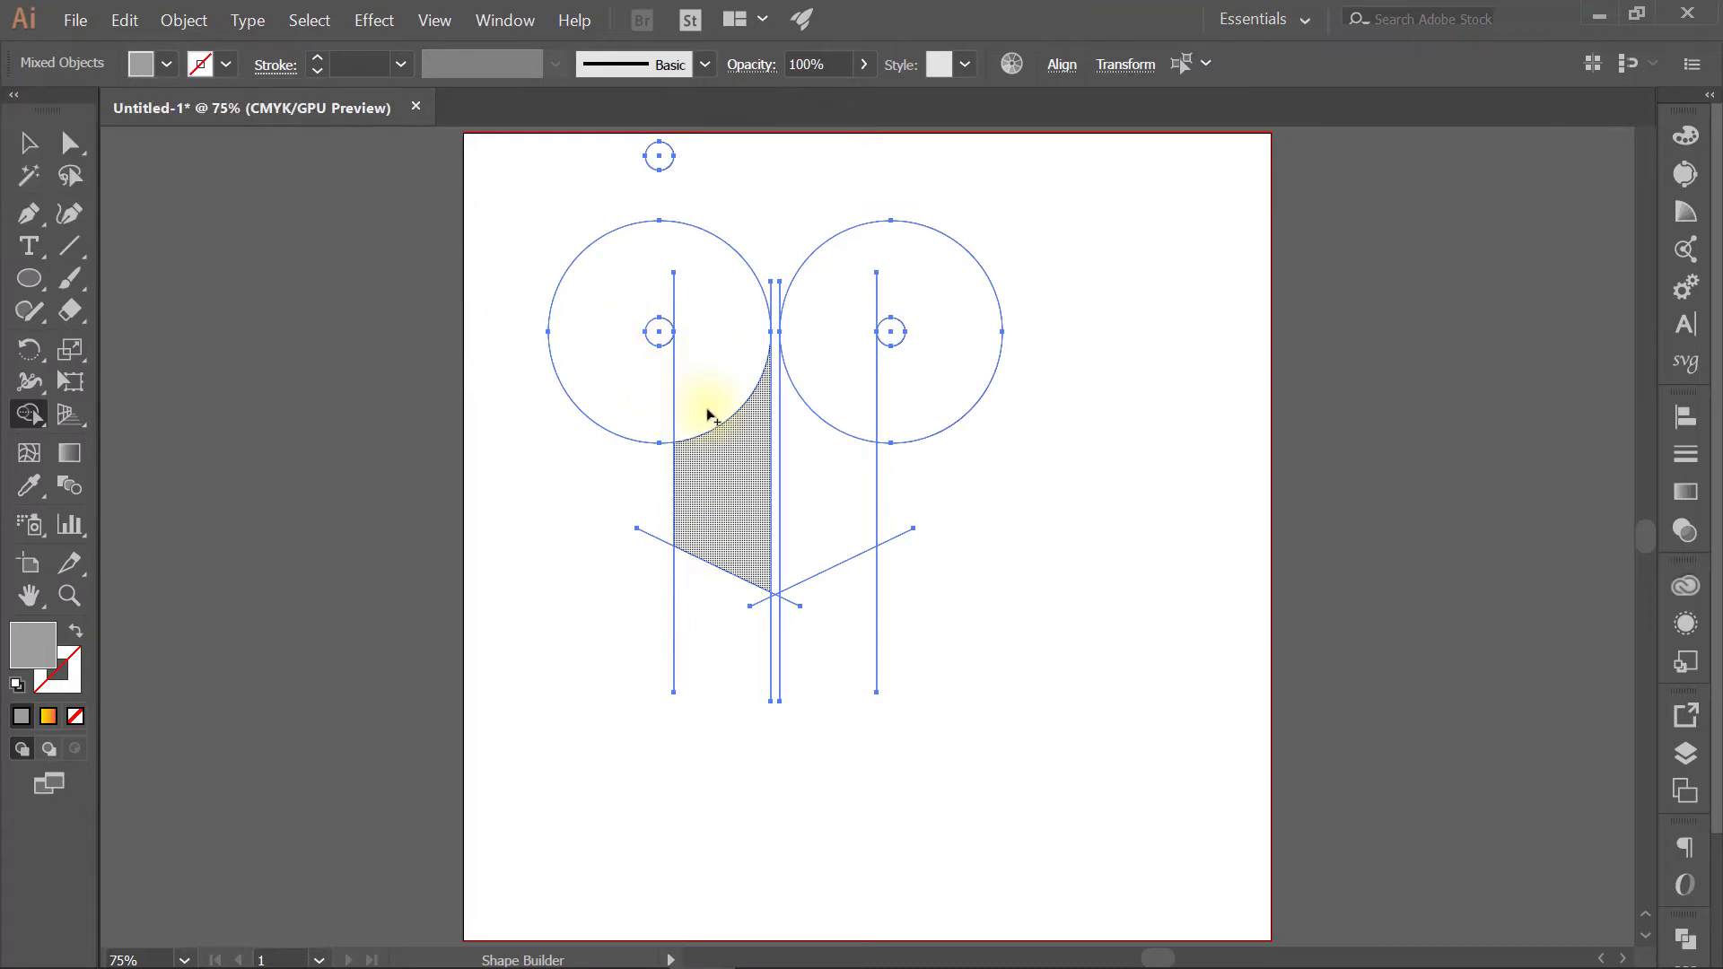
Step: Drag through each circle and its stem region to merge them into grey shapes
left_click_drag(712, 482, 675, 282)
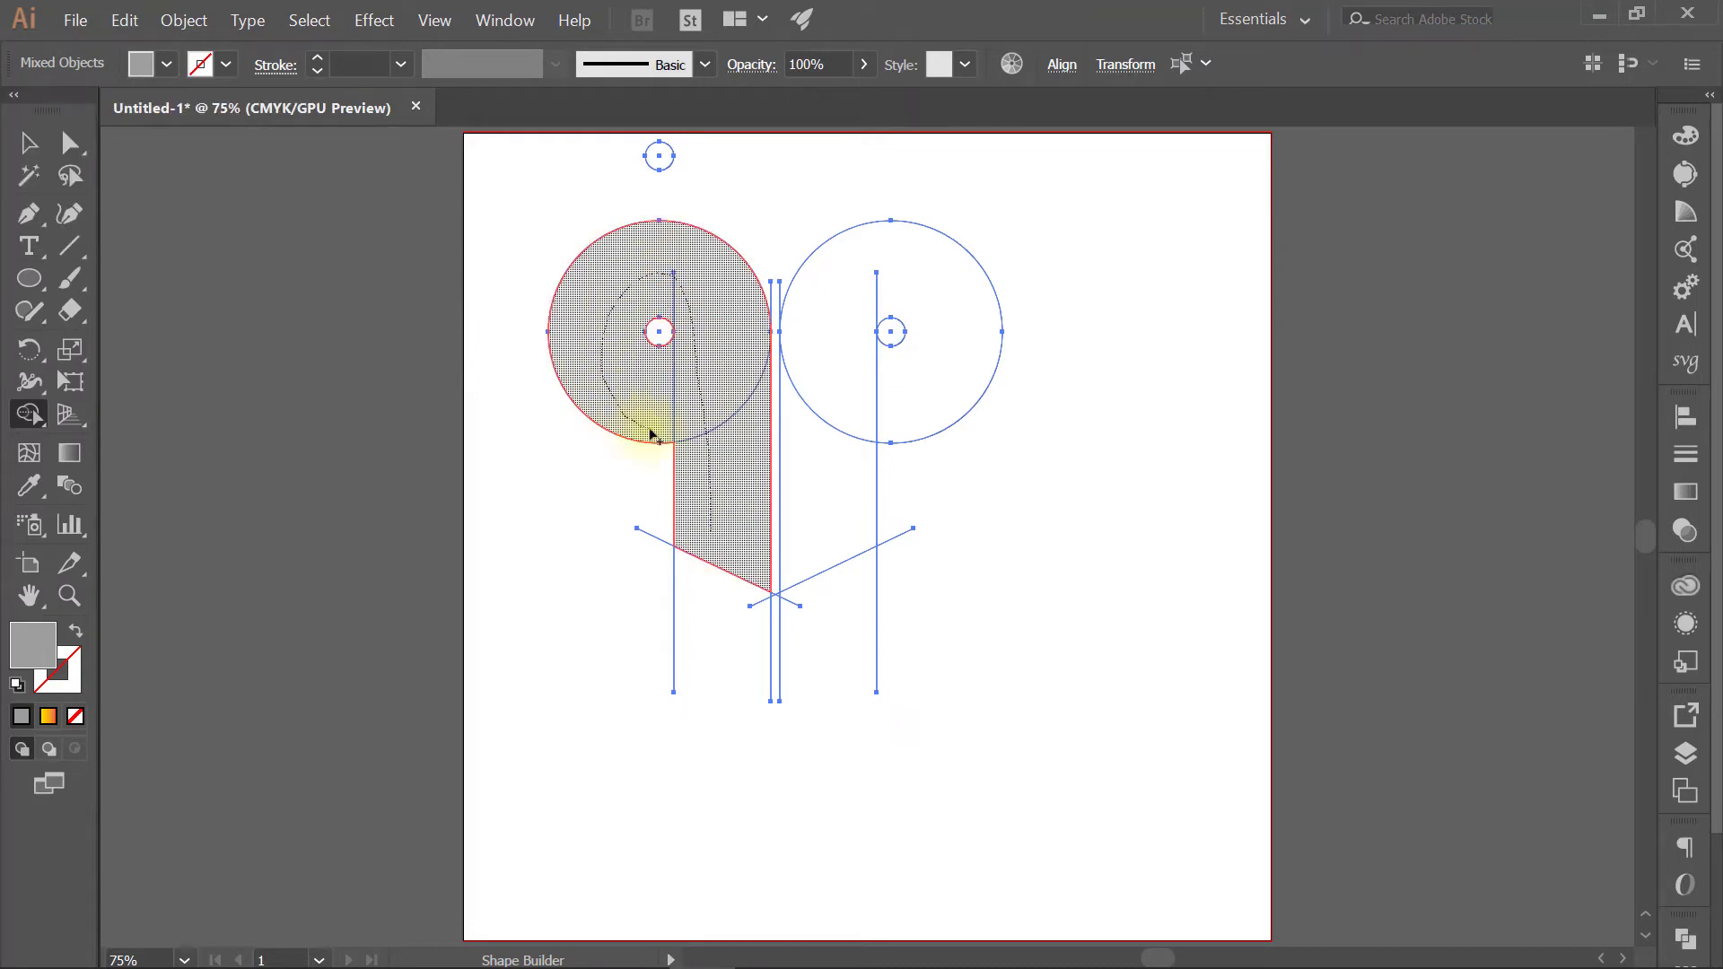
left_click_drag(652, 436, 770, 433)
left_click_drag(819, 539, 898, 267)
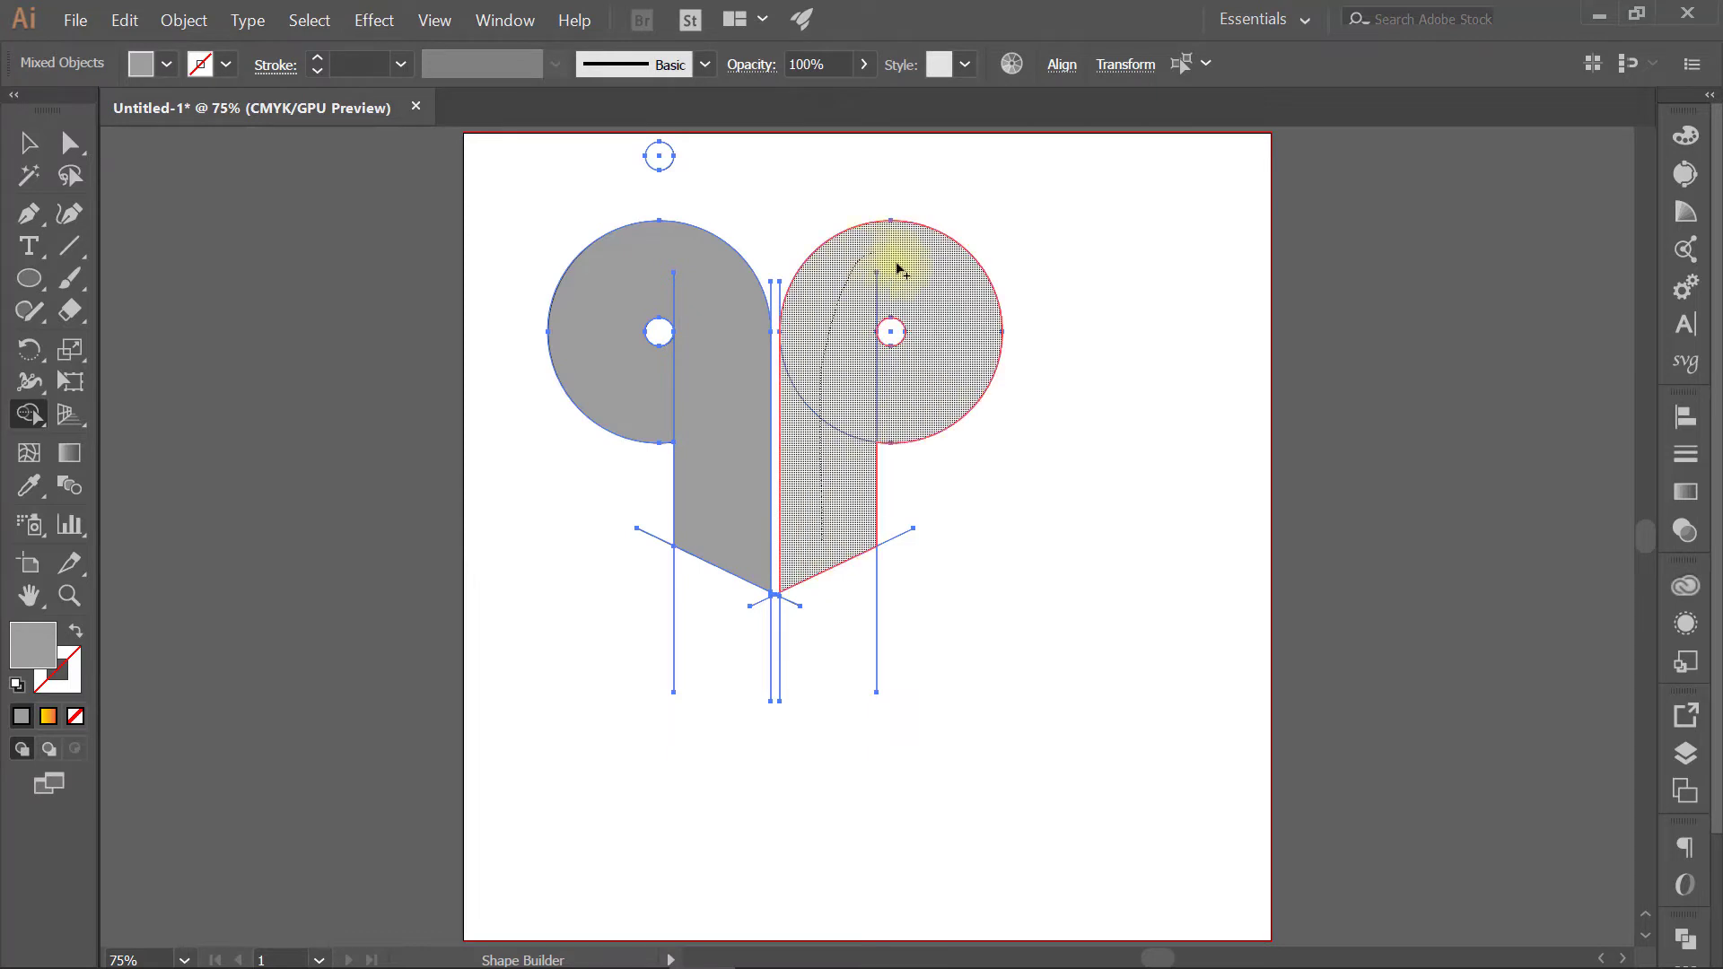
left_click_drag(914, 369, 908, 470)
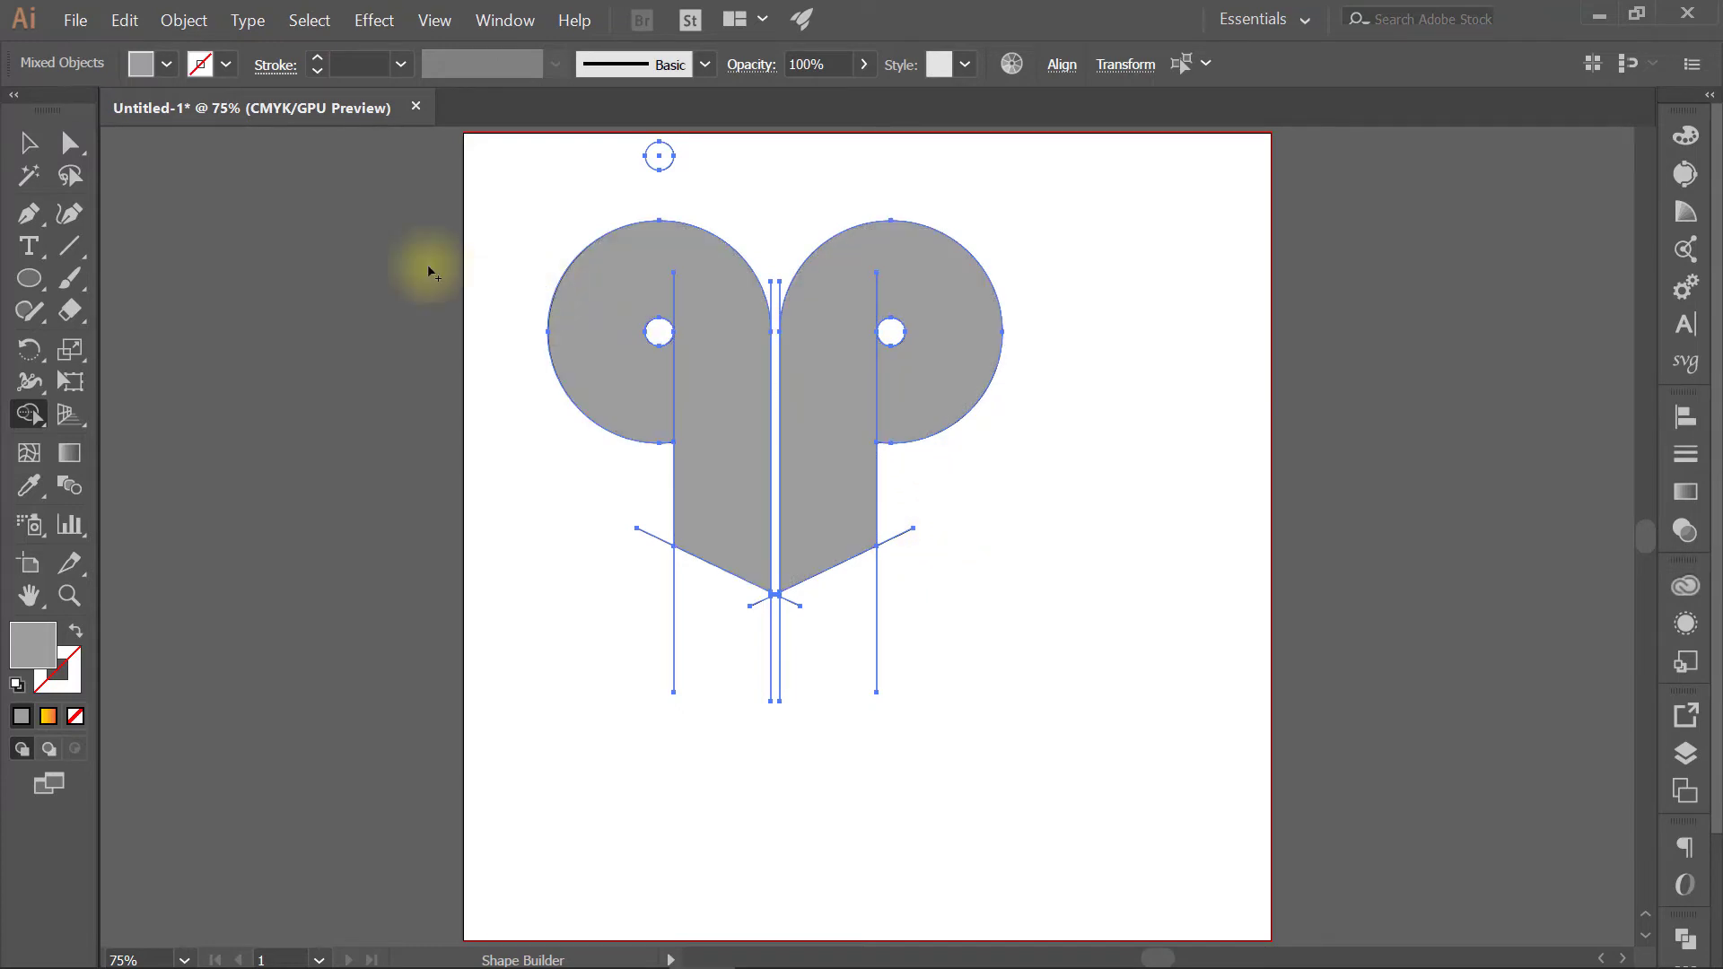
left_click(27, 144)
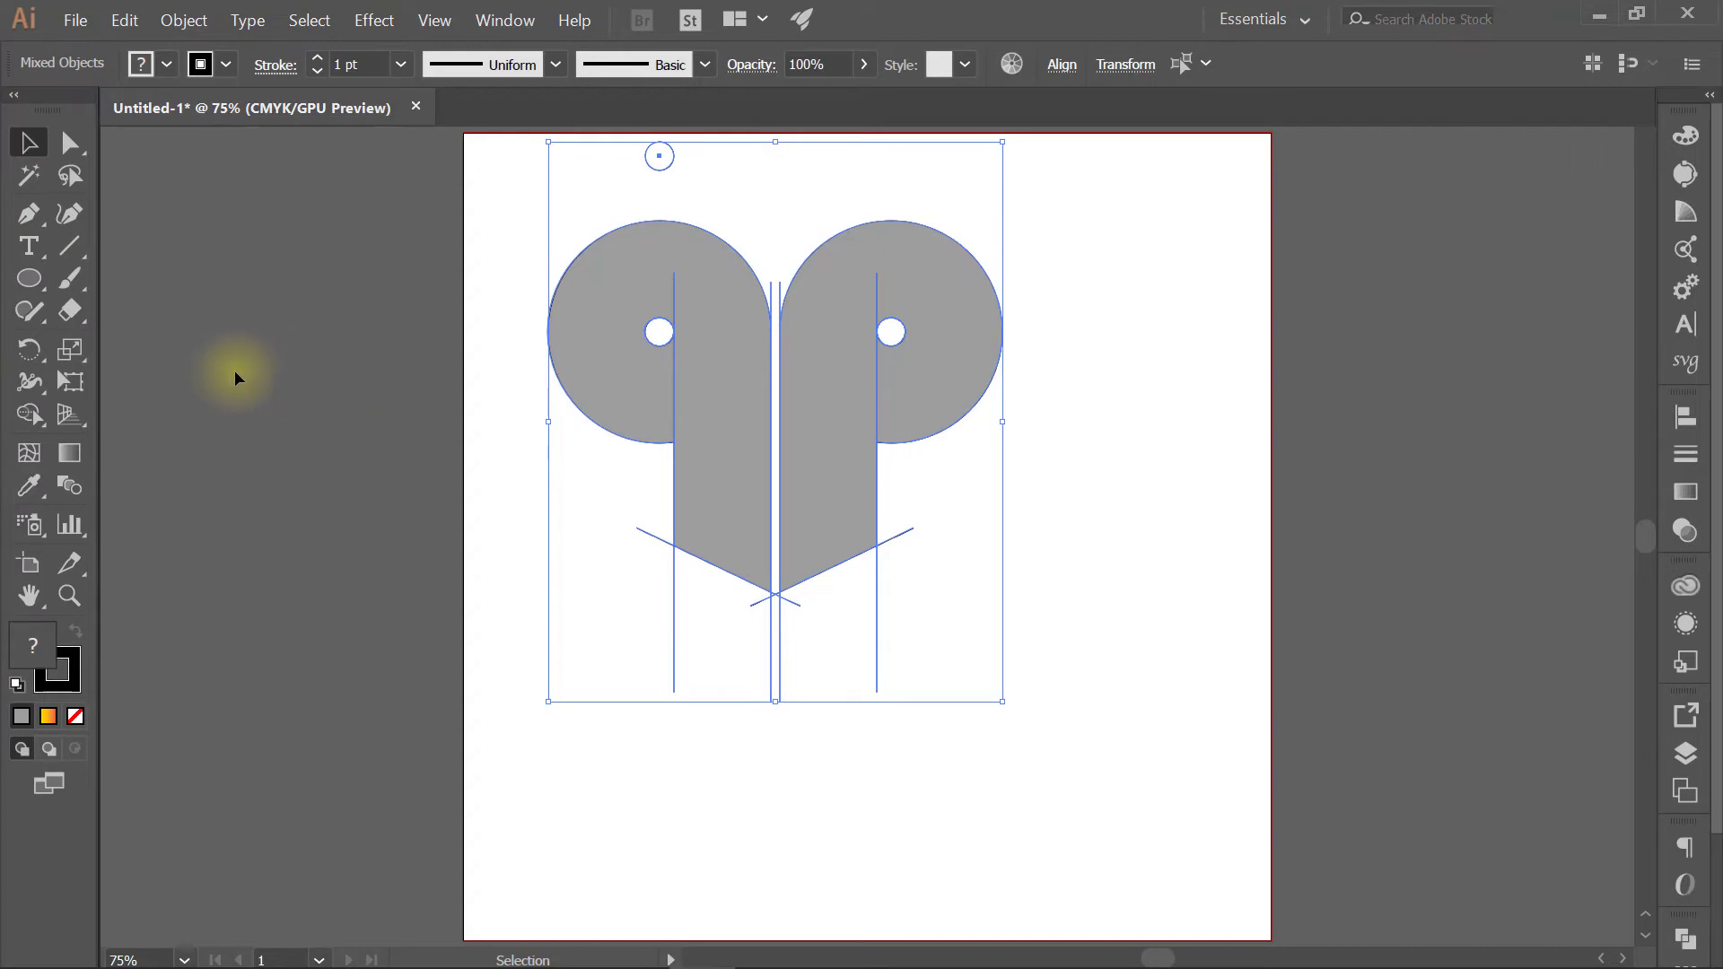
Step: Undo the Shape Builder merges and grey fill, then deselect
left_click(69, 247)
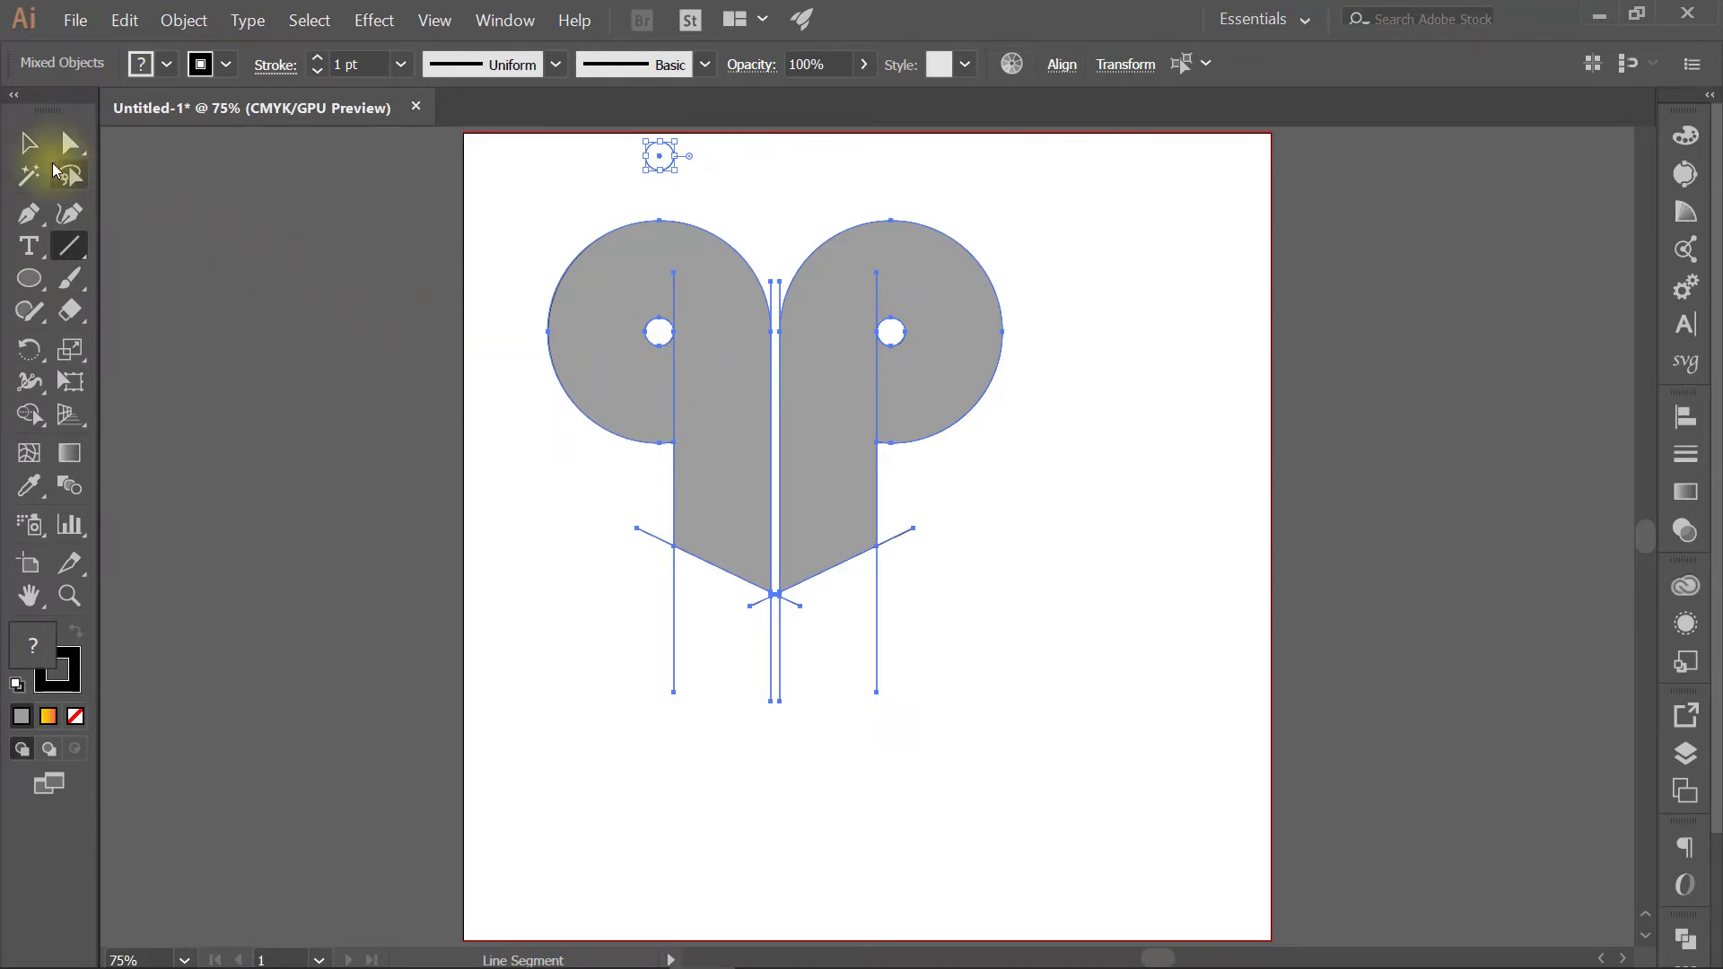
key("slash")
left_click(28, 142)
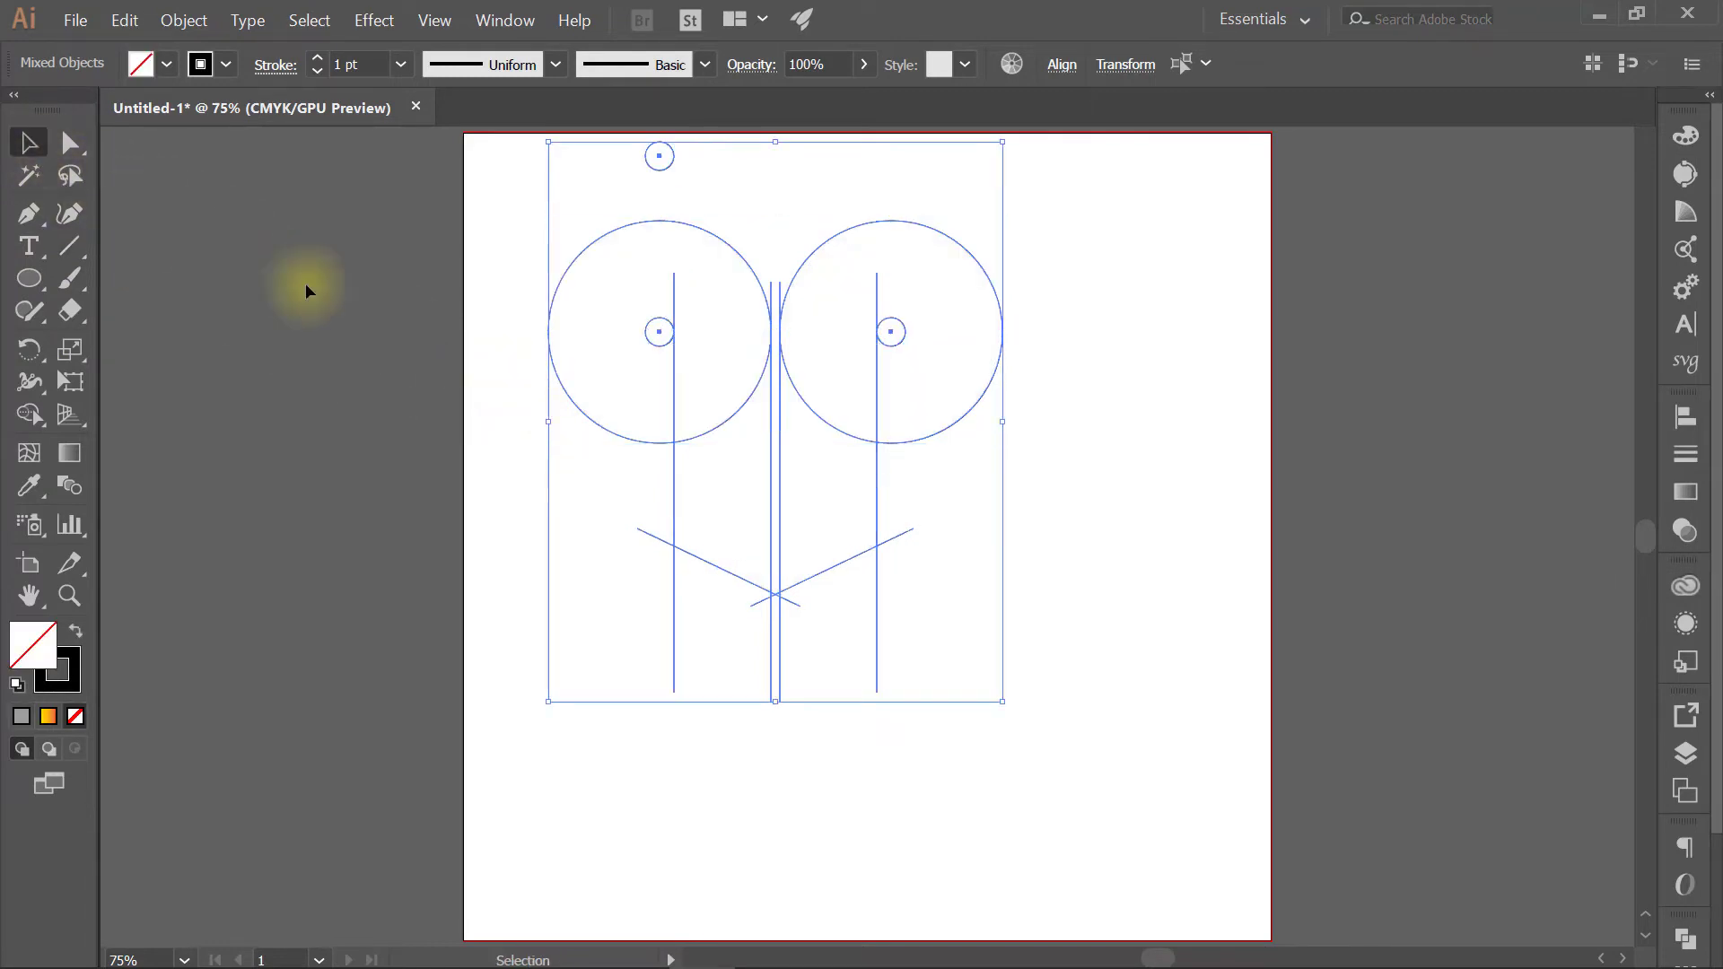
scroll(610, 466, "up", 2, "alt")
left_click(682, 700)
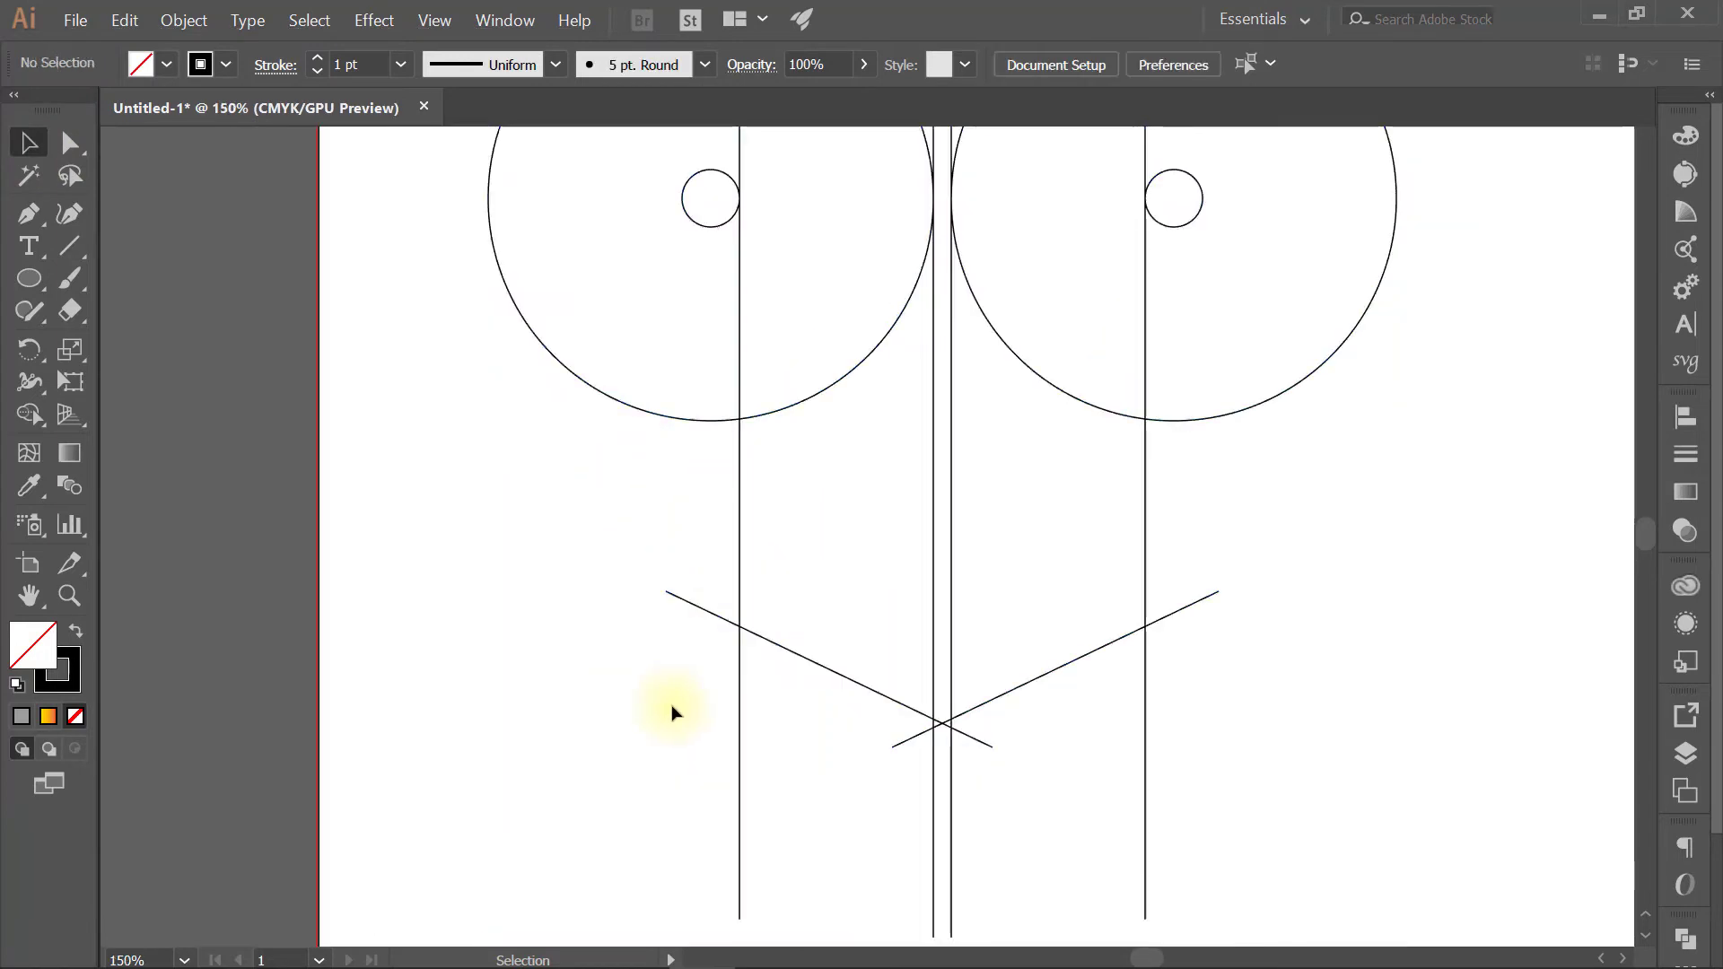
Step: Ungroup the left half and duplicate its vertical line slightly to the left
left_click(739, 712)
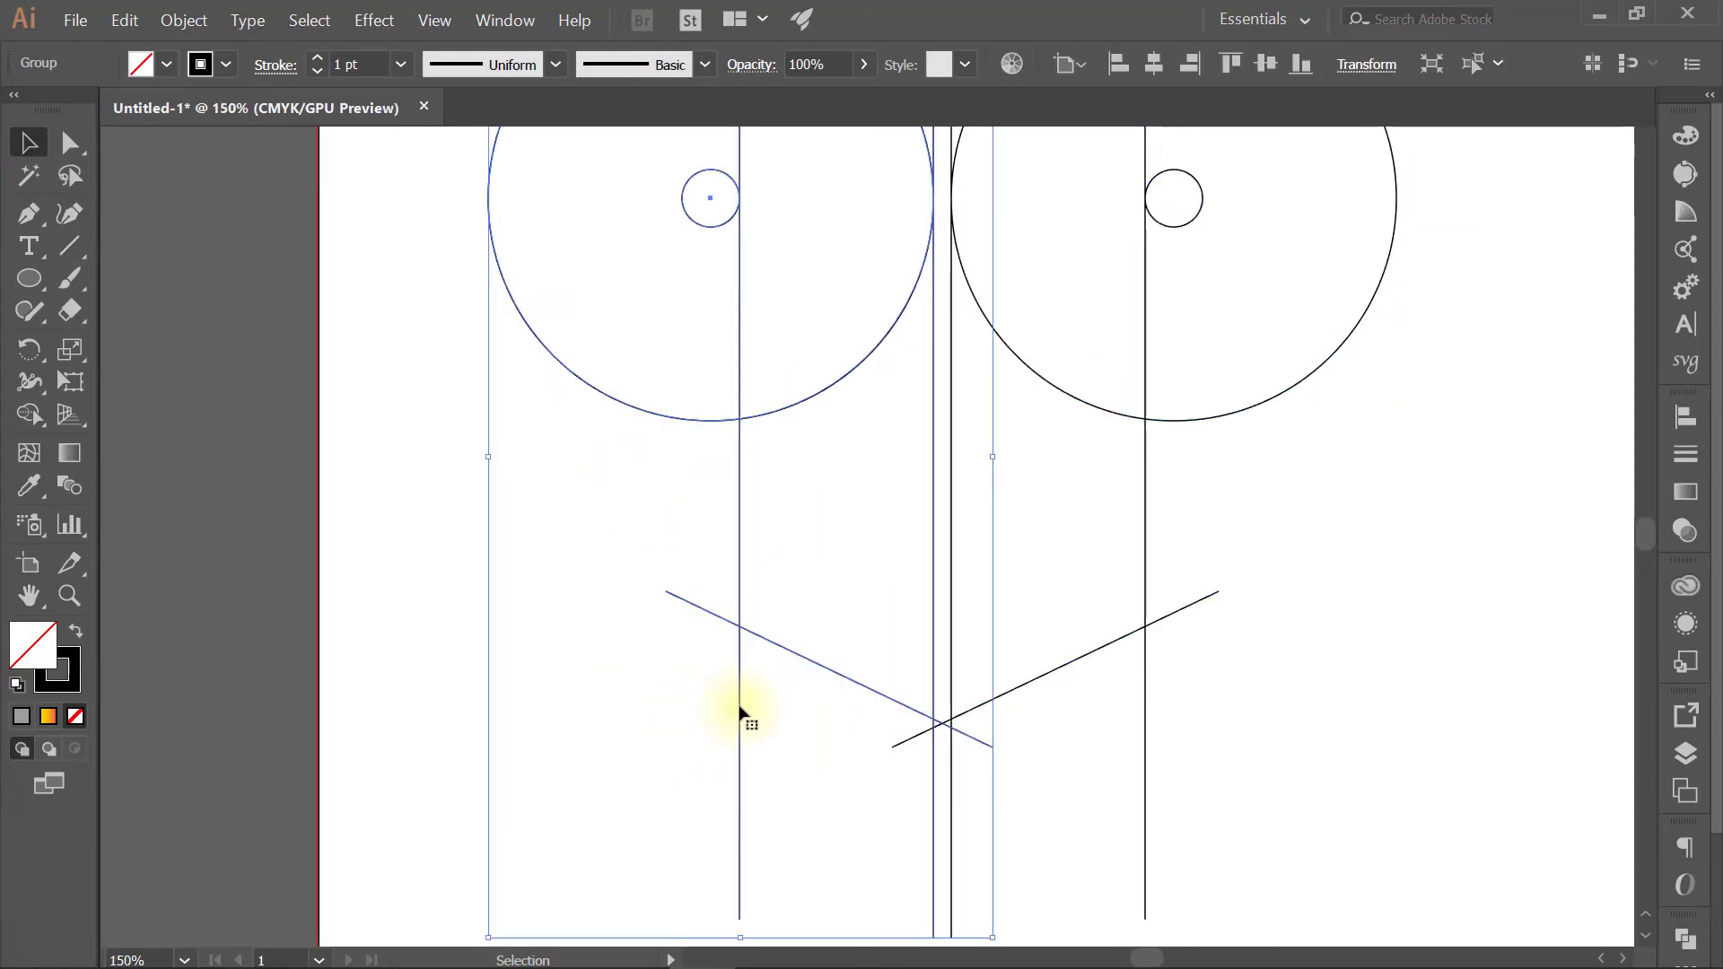
right_click(740, 709)
left_click(790, 568)
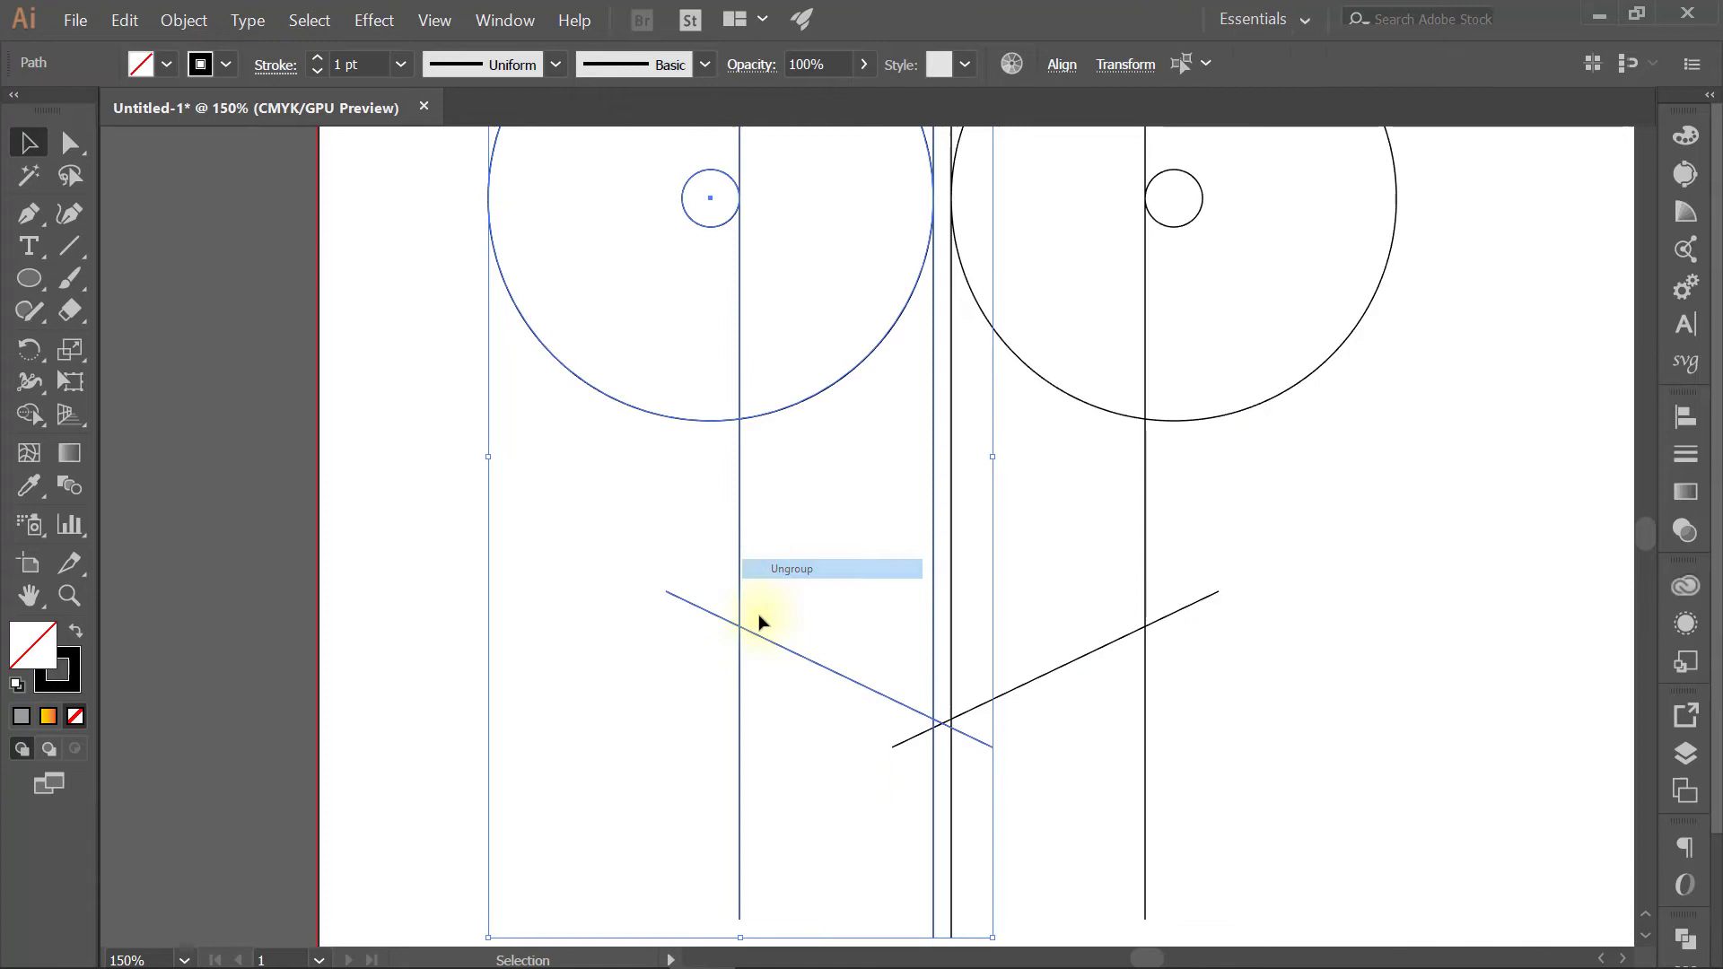
left_click(661, 721)
left_click(739, 673)
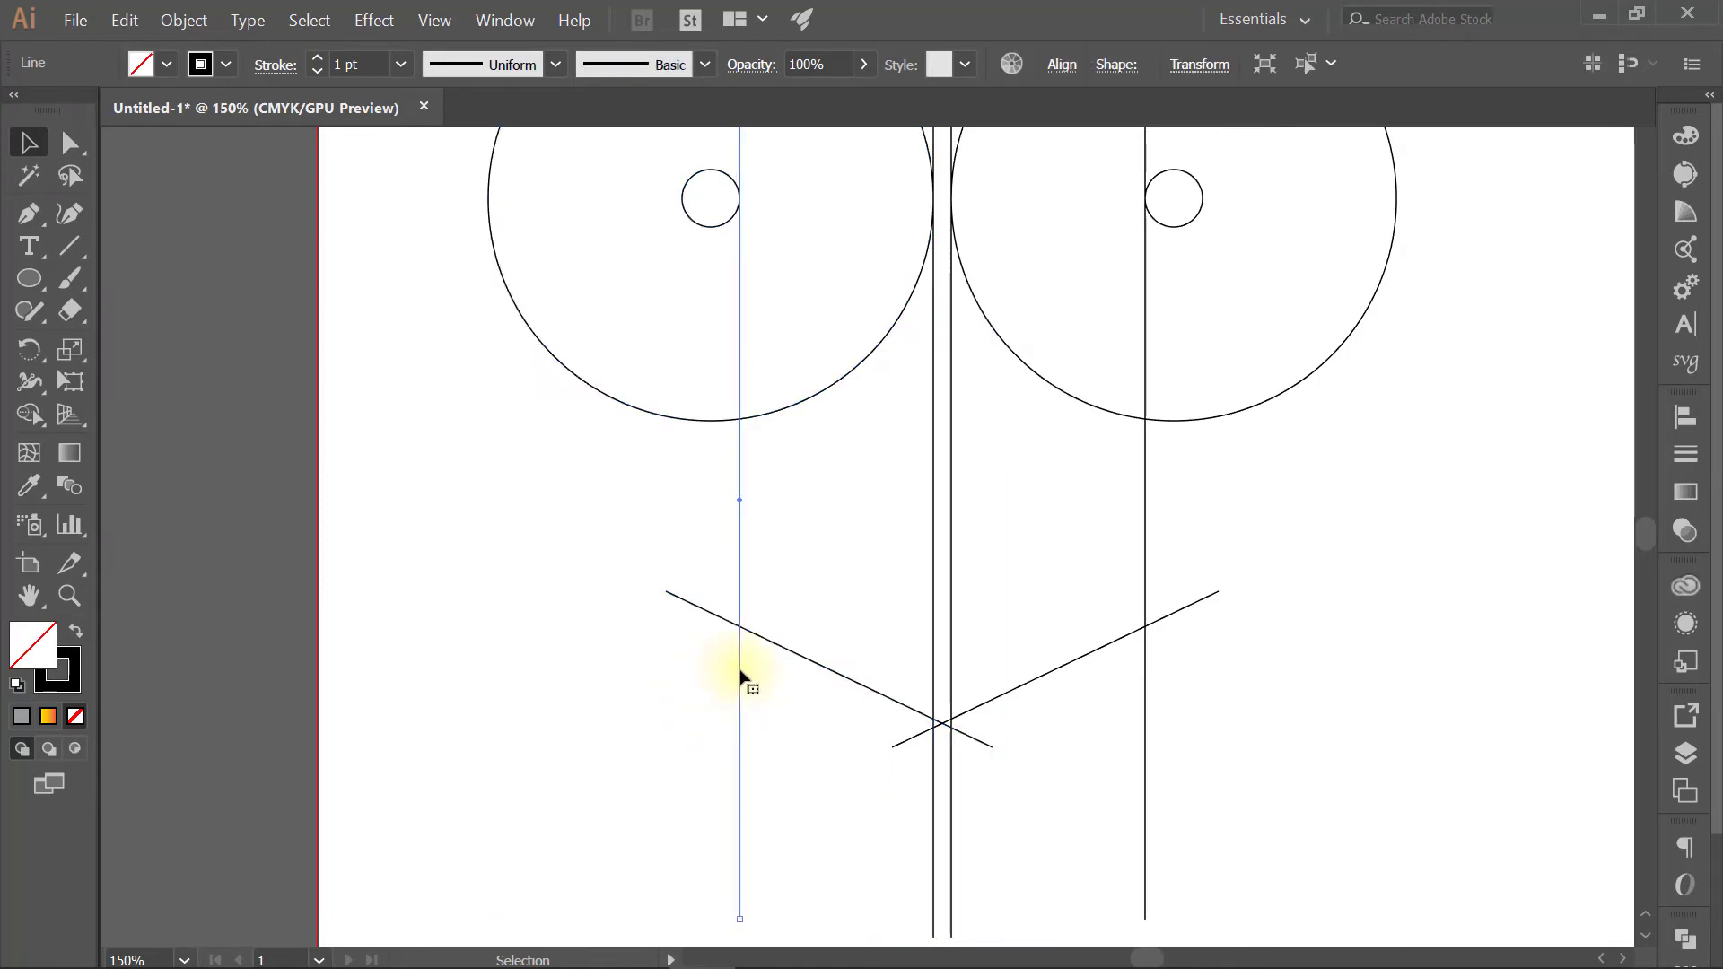
left_click_drag(741, 678, 726, 678)
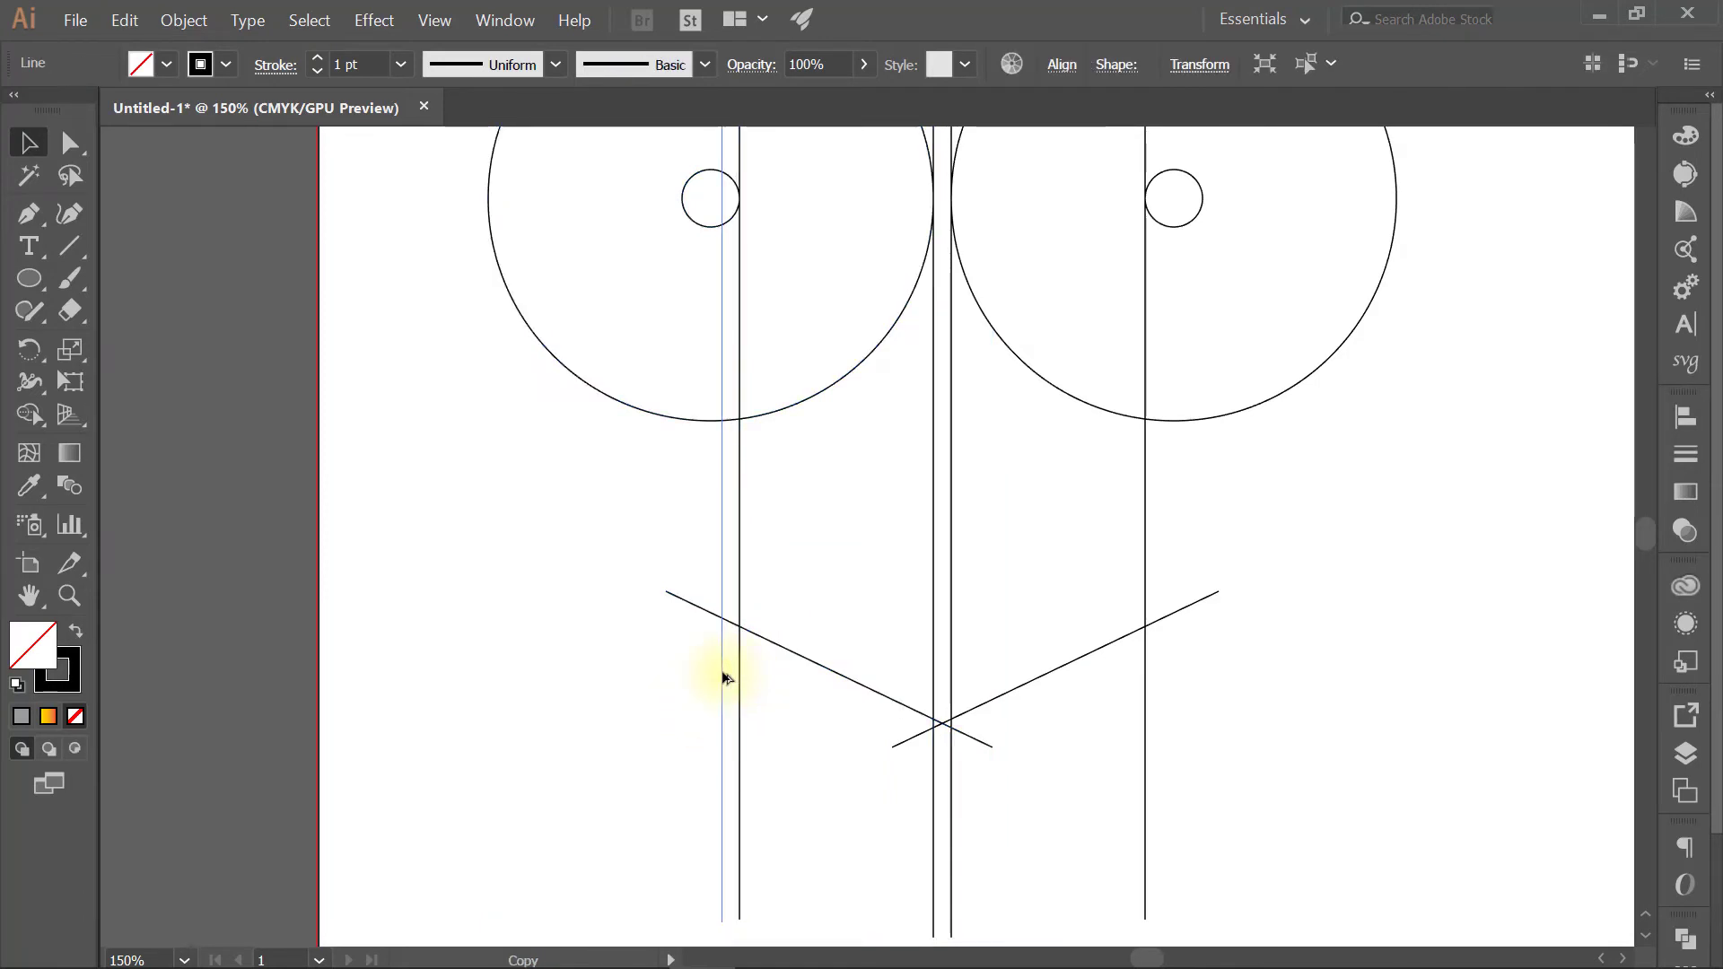
left_click(643, 541)
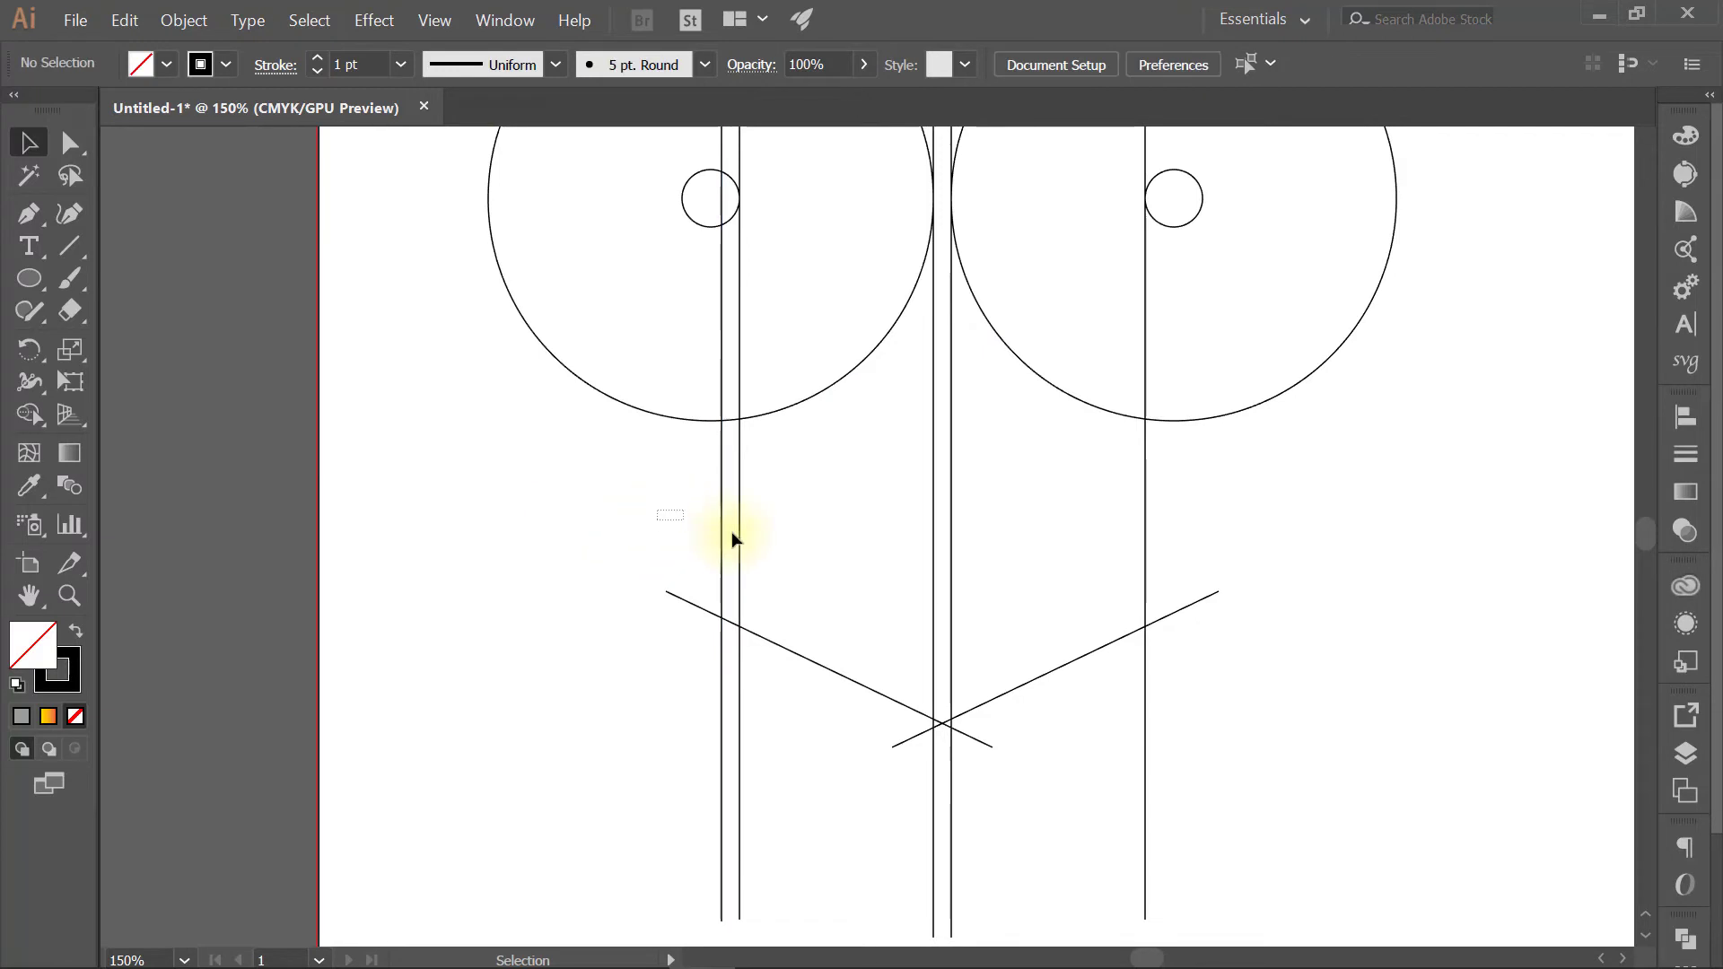
Step: Duplicate the vertical line pair further left with Alt+Shift+Left, then zoom out
left_click_drag(733, 539, 741, 543)
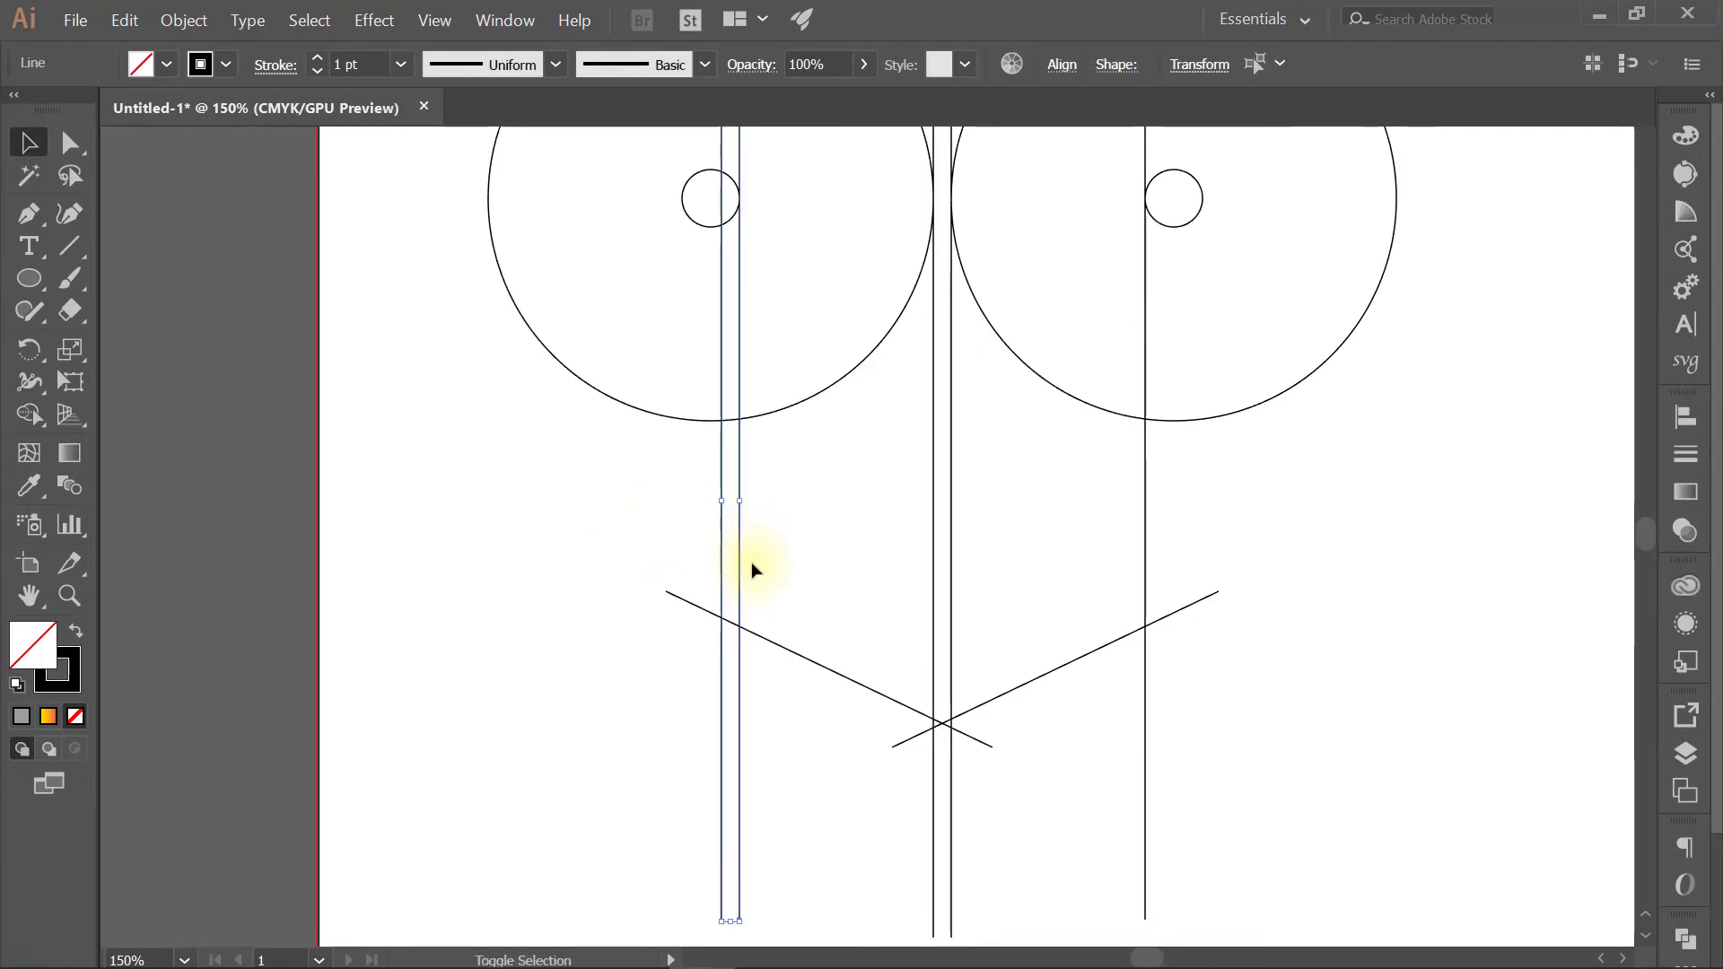
key("alt+shift+Left")
key("shift+Left")
key("shift+Left")
key("shift+Left")
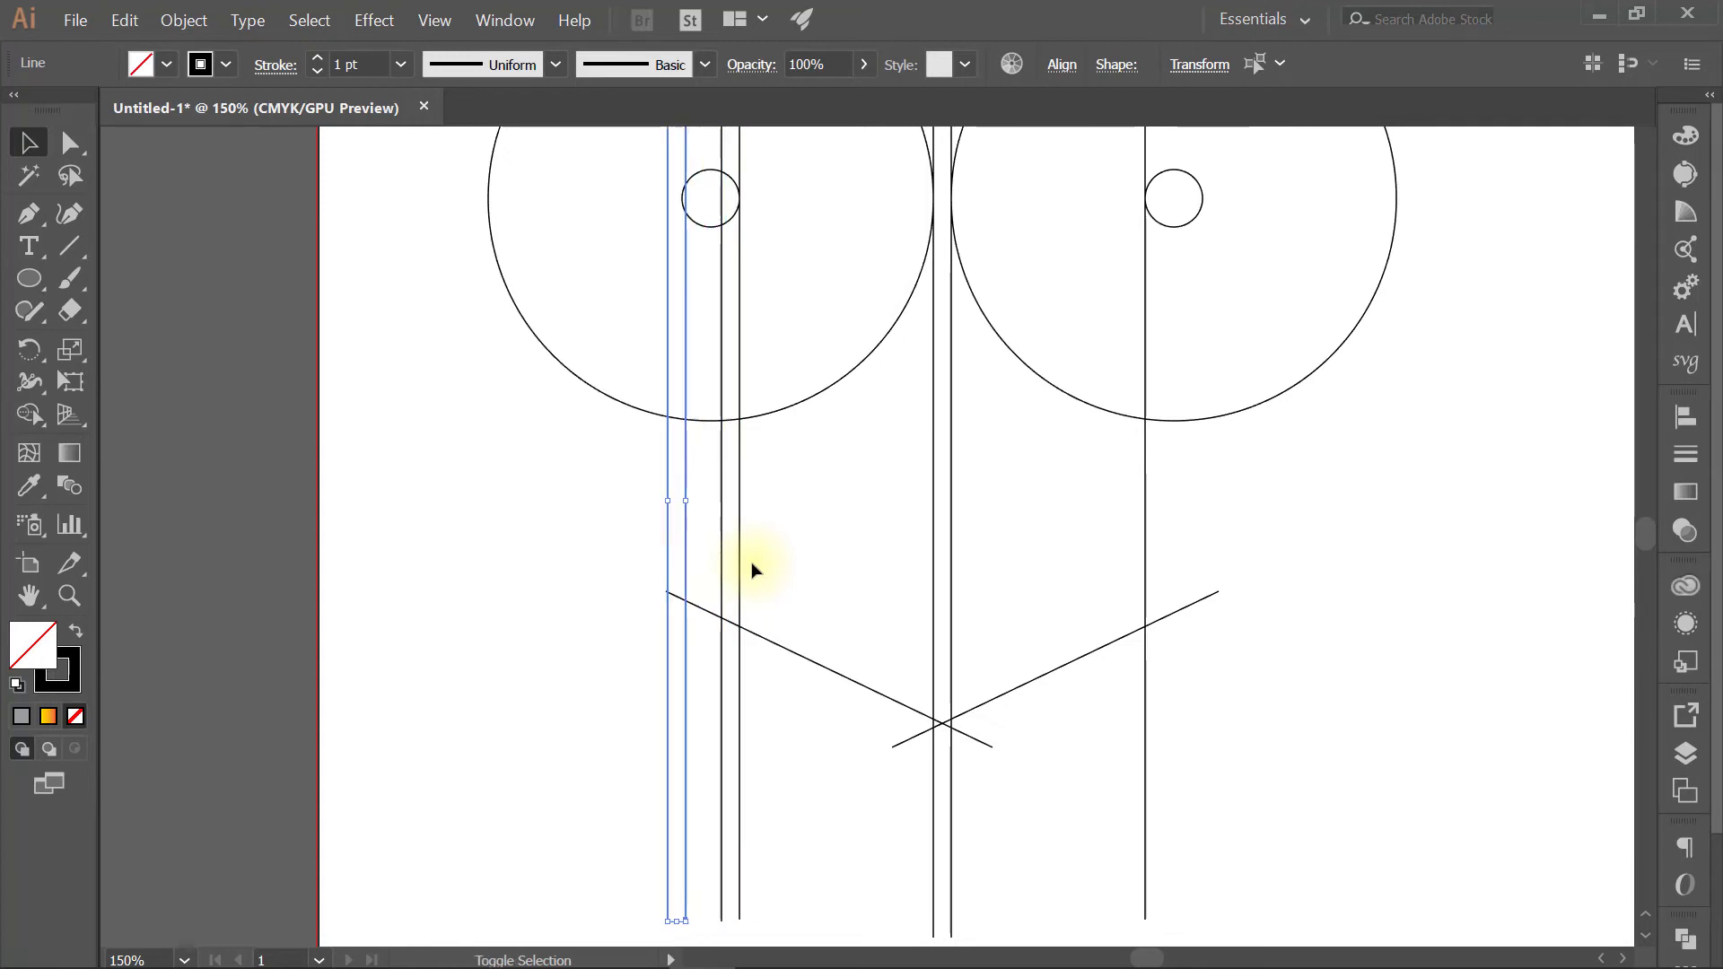
key("shift+Left")
key("shift+Left")
key("shift+Left")
key("ctrl+minus")
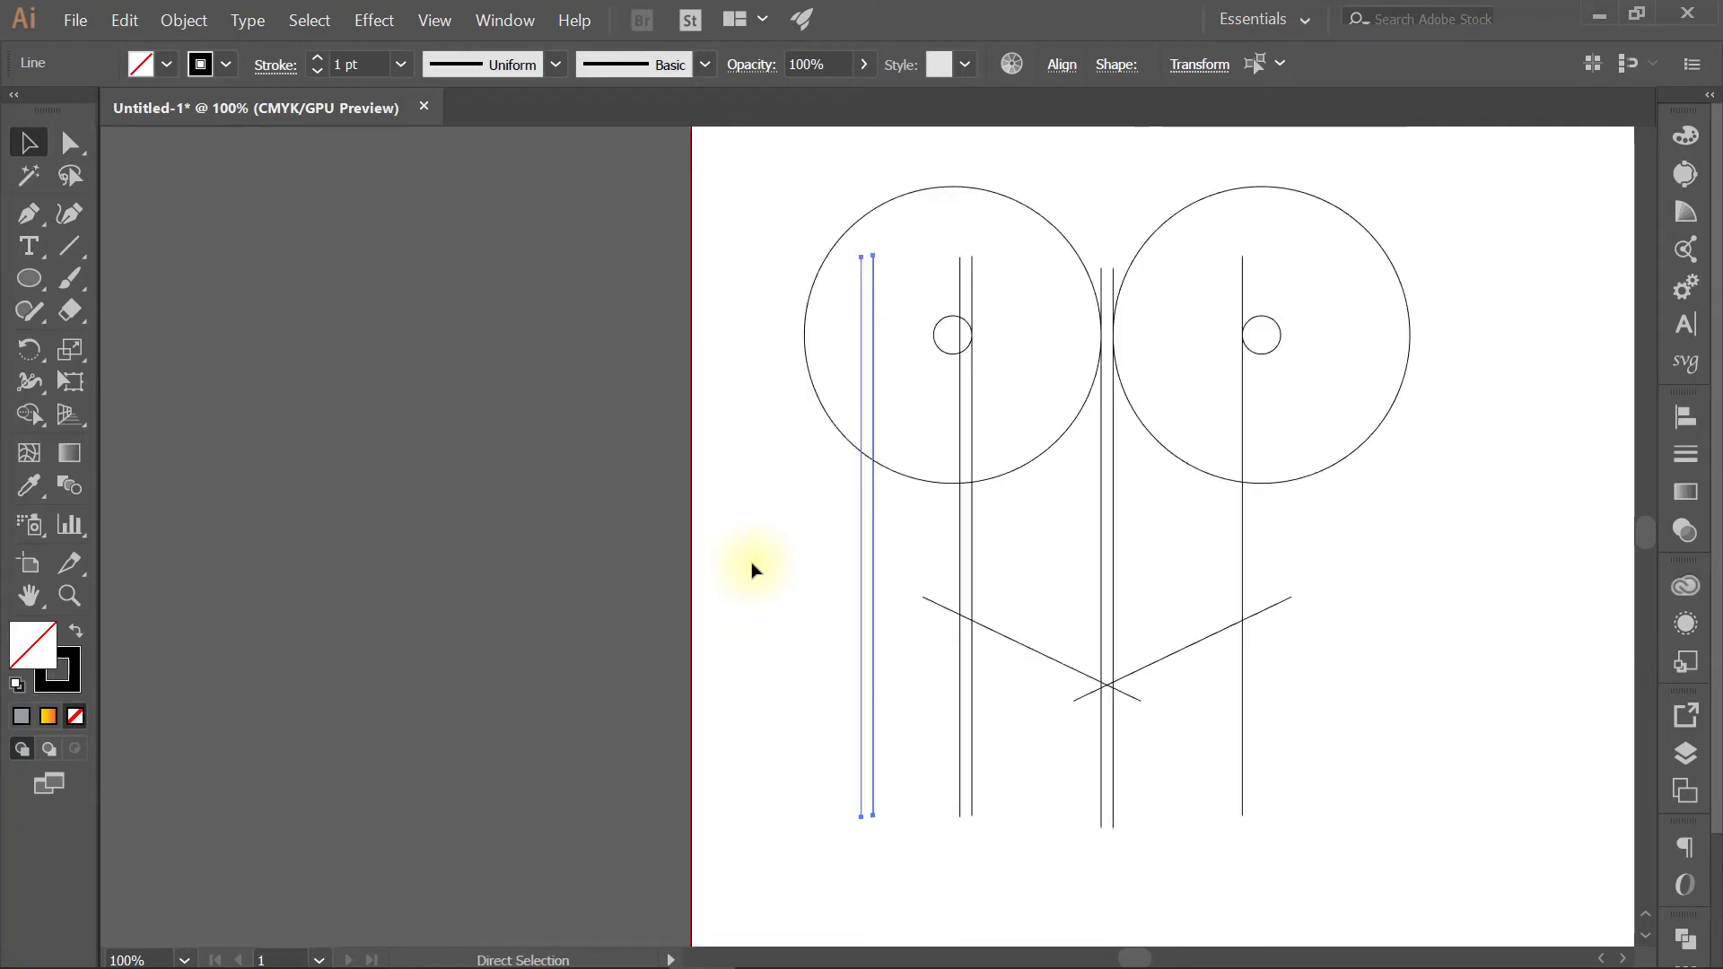
key("ctrl+minus")
key("ctrl+minus")
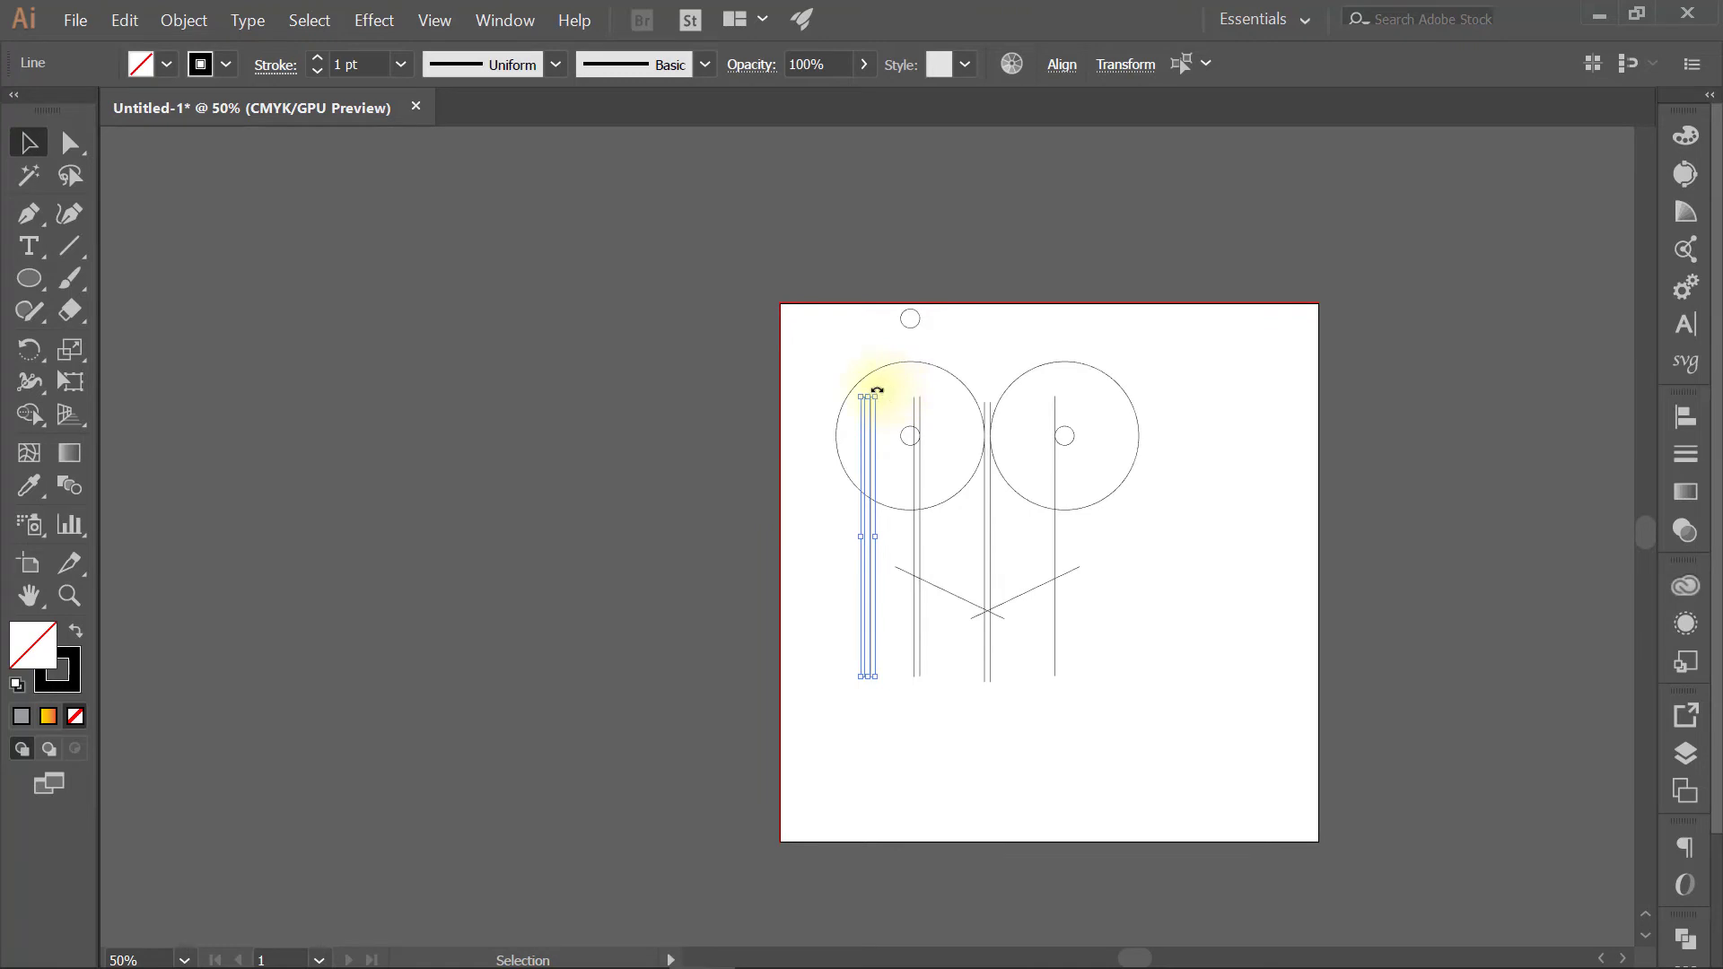
Step: Rotate the copied line pair 90° to horizontal and place it at the right small circle
left_click_drag(877, 391, 1067, 627)
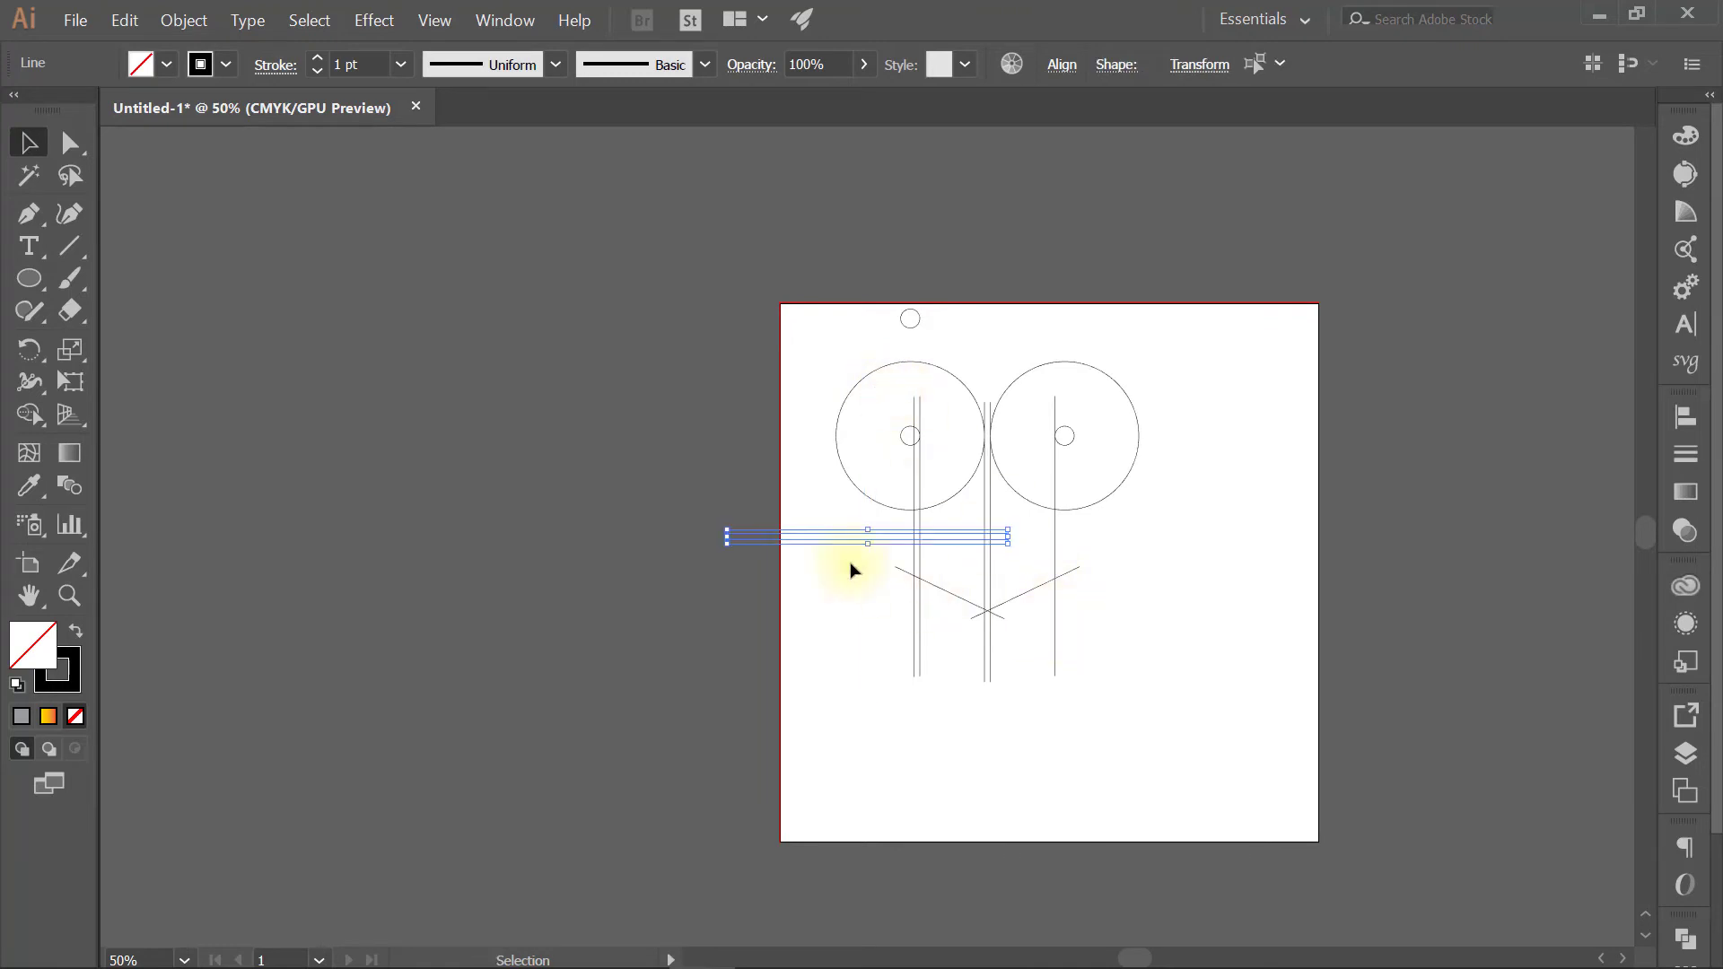
left_click_drag(800, 547, 1122, 442)
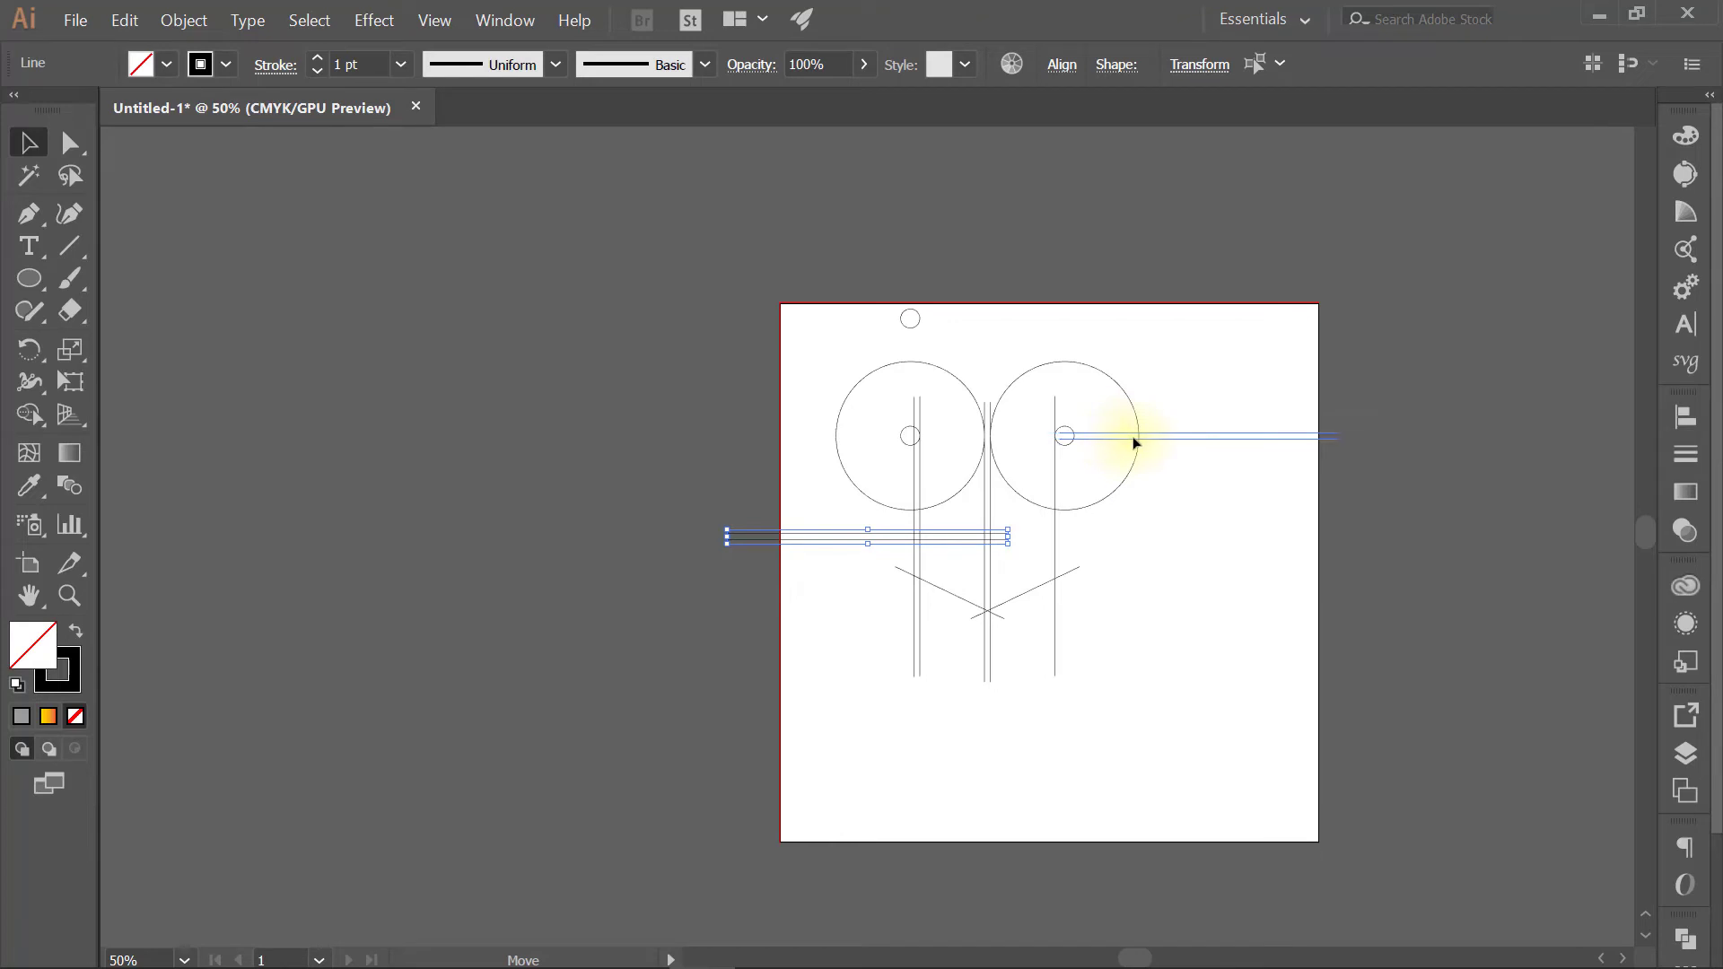
left_click_drag(1136, 443, 1135, 442)
scroll(1059, 455, "up", 5, "alt")
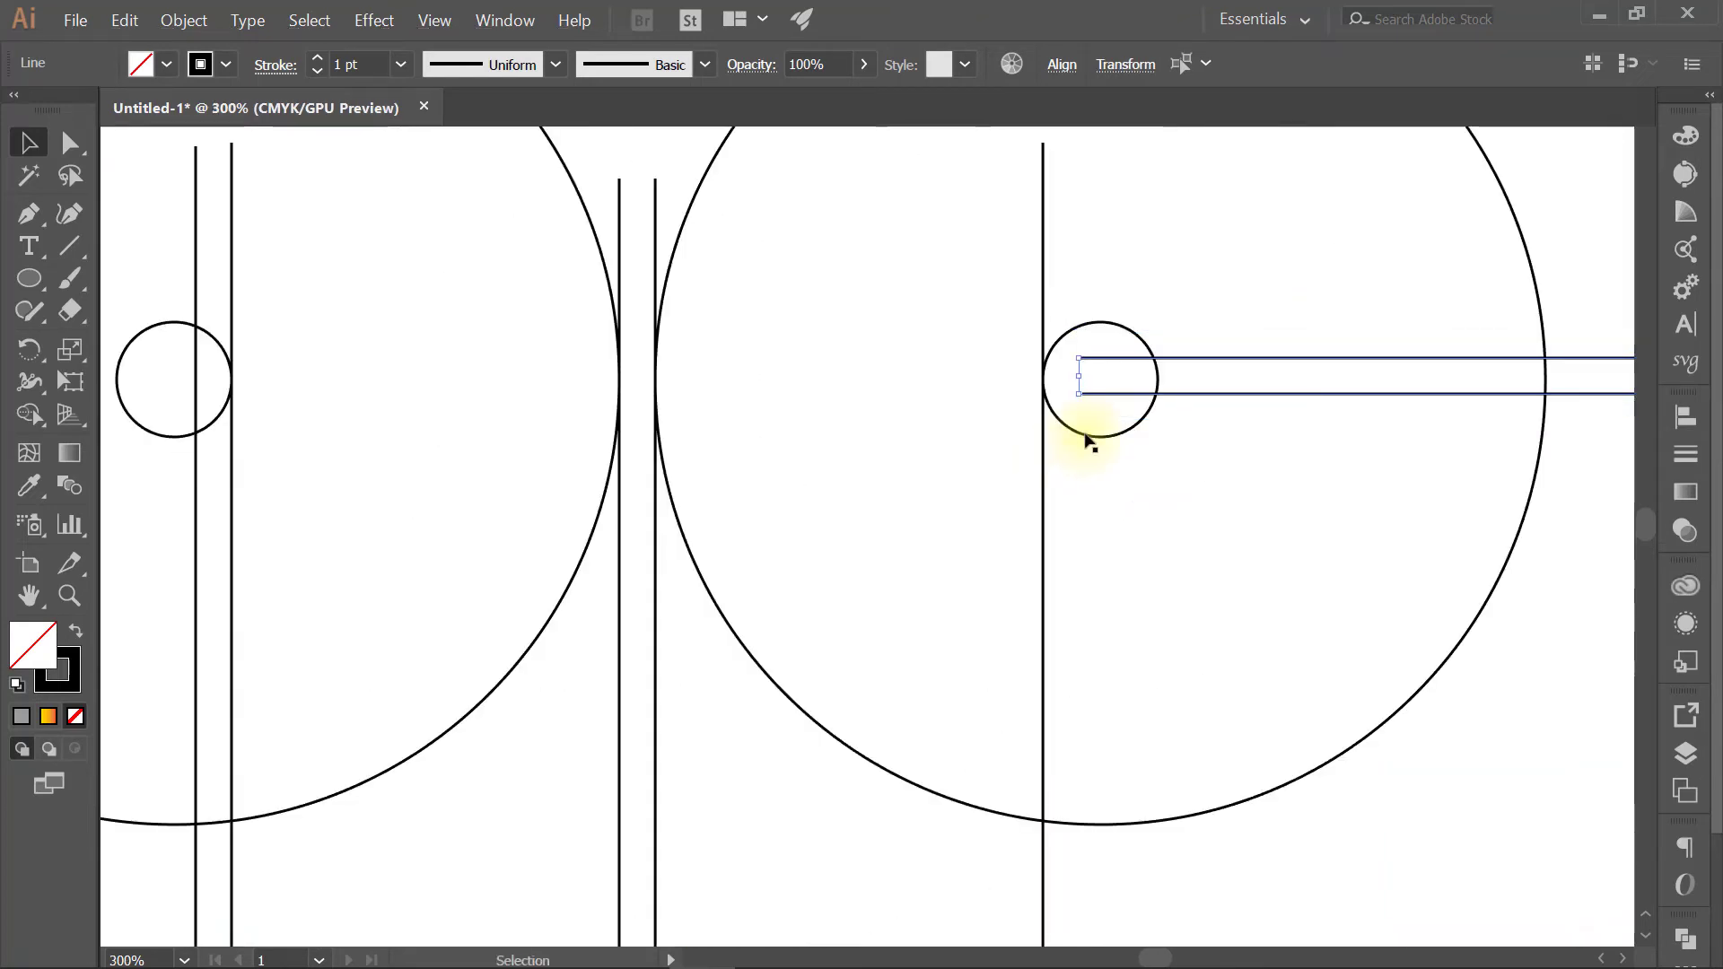
Step: Vertically centre the two horizontal lines on the right small circle with Align
left_click(1086, 436, "shift")
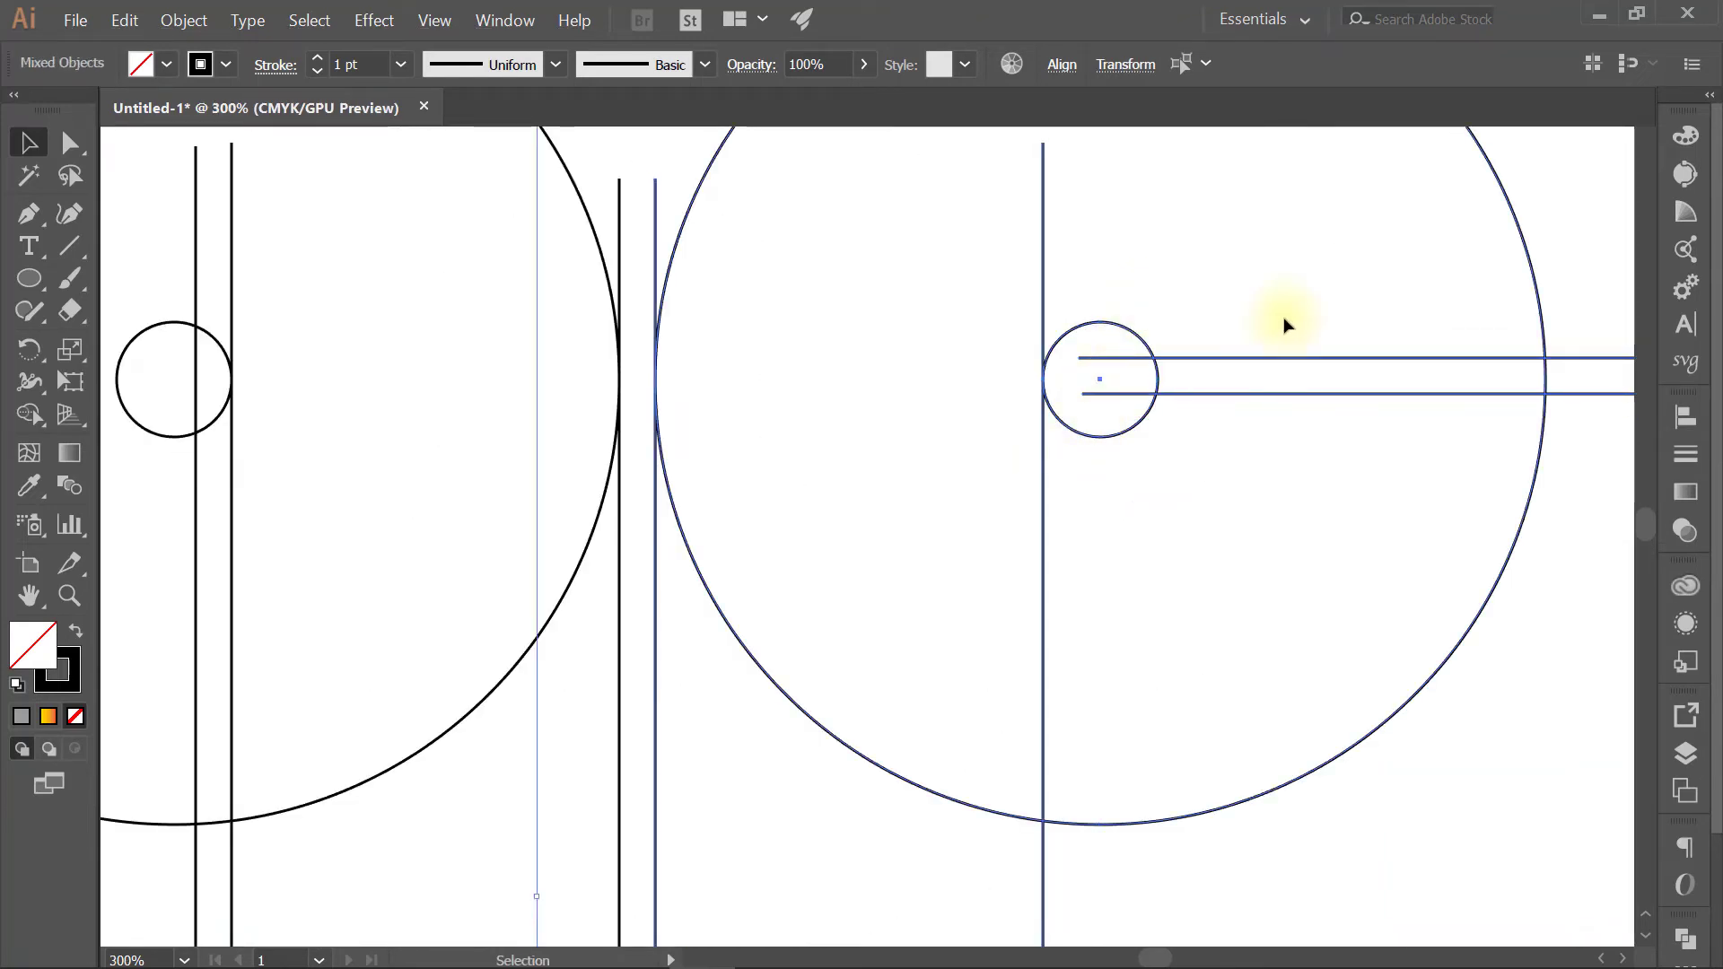
right_click(1466, 621)
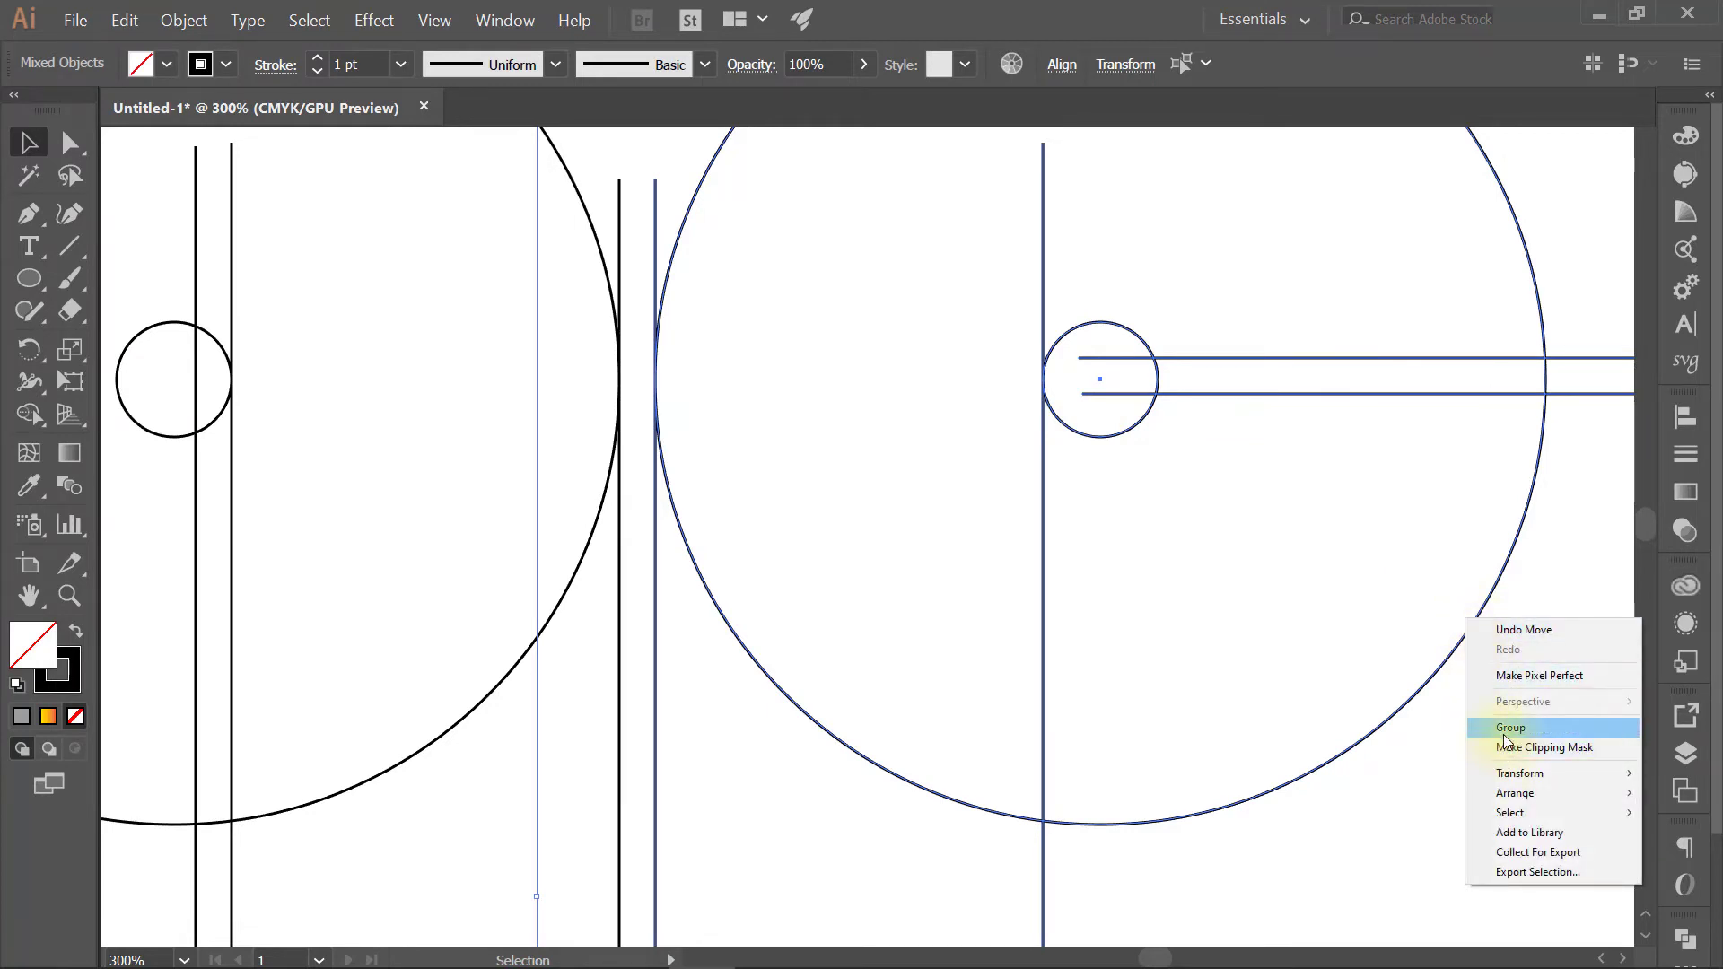
left_click(1142, 608)
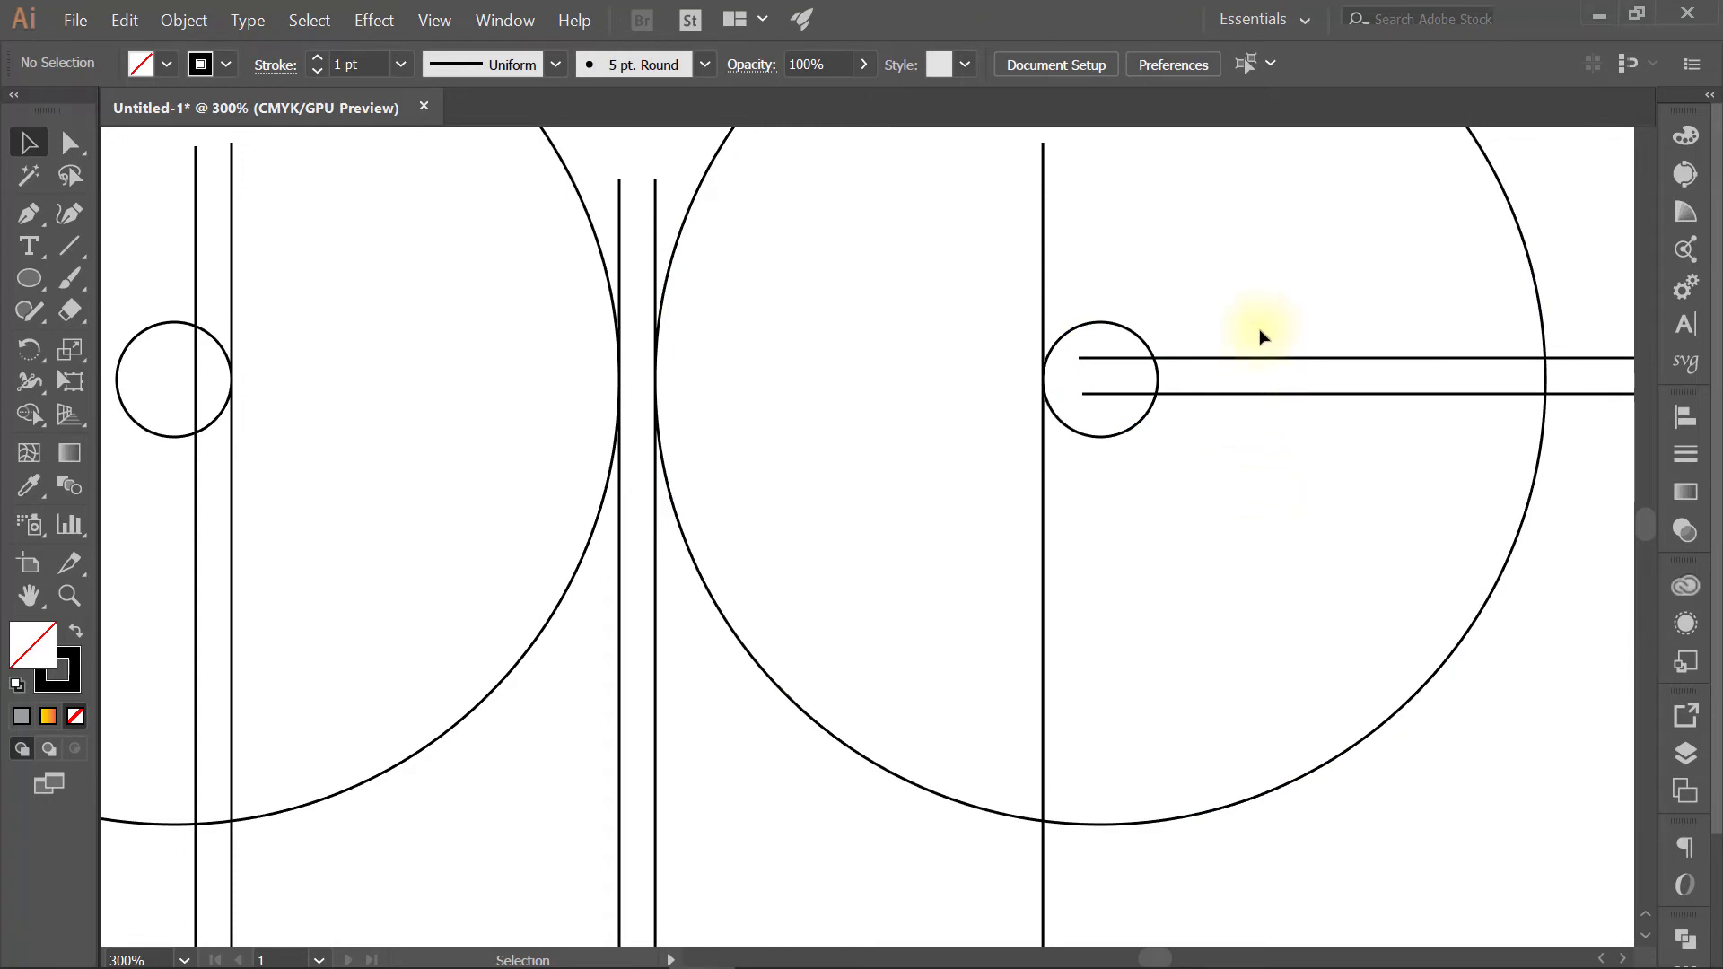
left_click(1281, 408)
left_click(1578, 377)
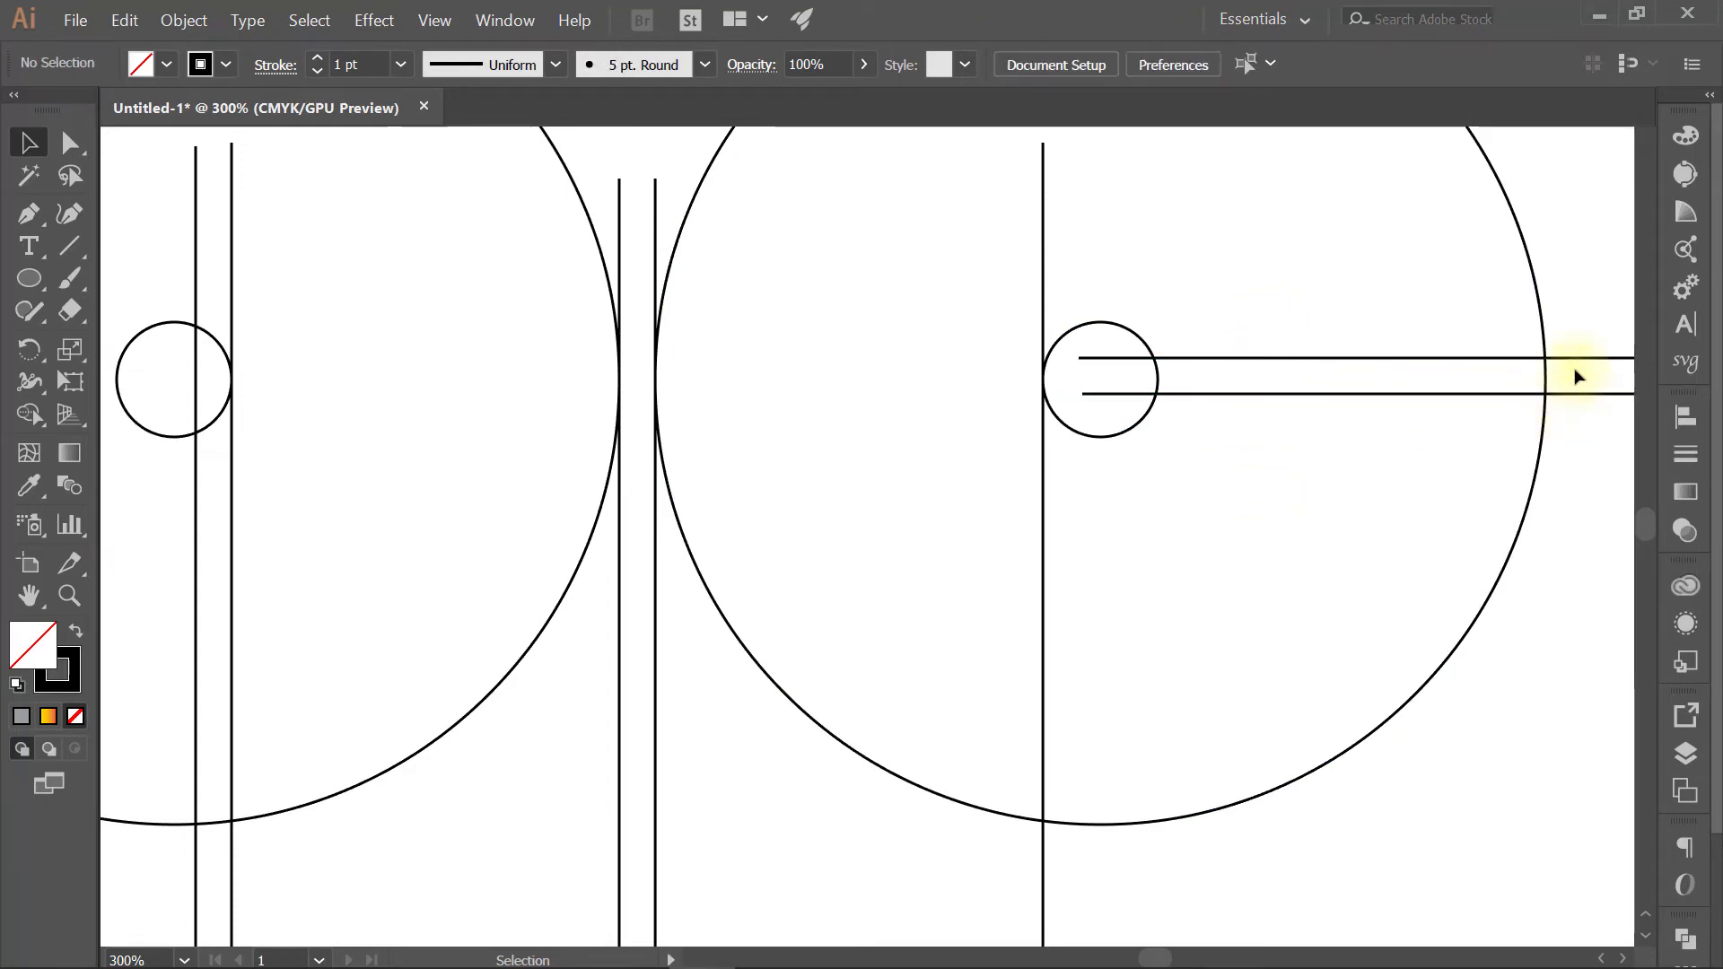
left_click_drag(1597, 377, 1595, 436)
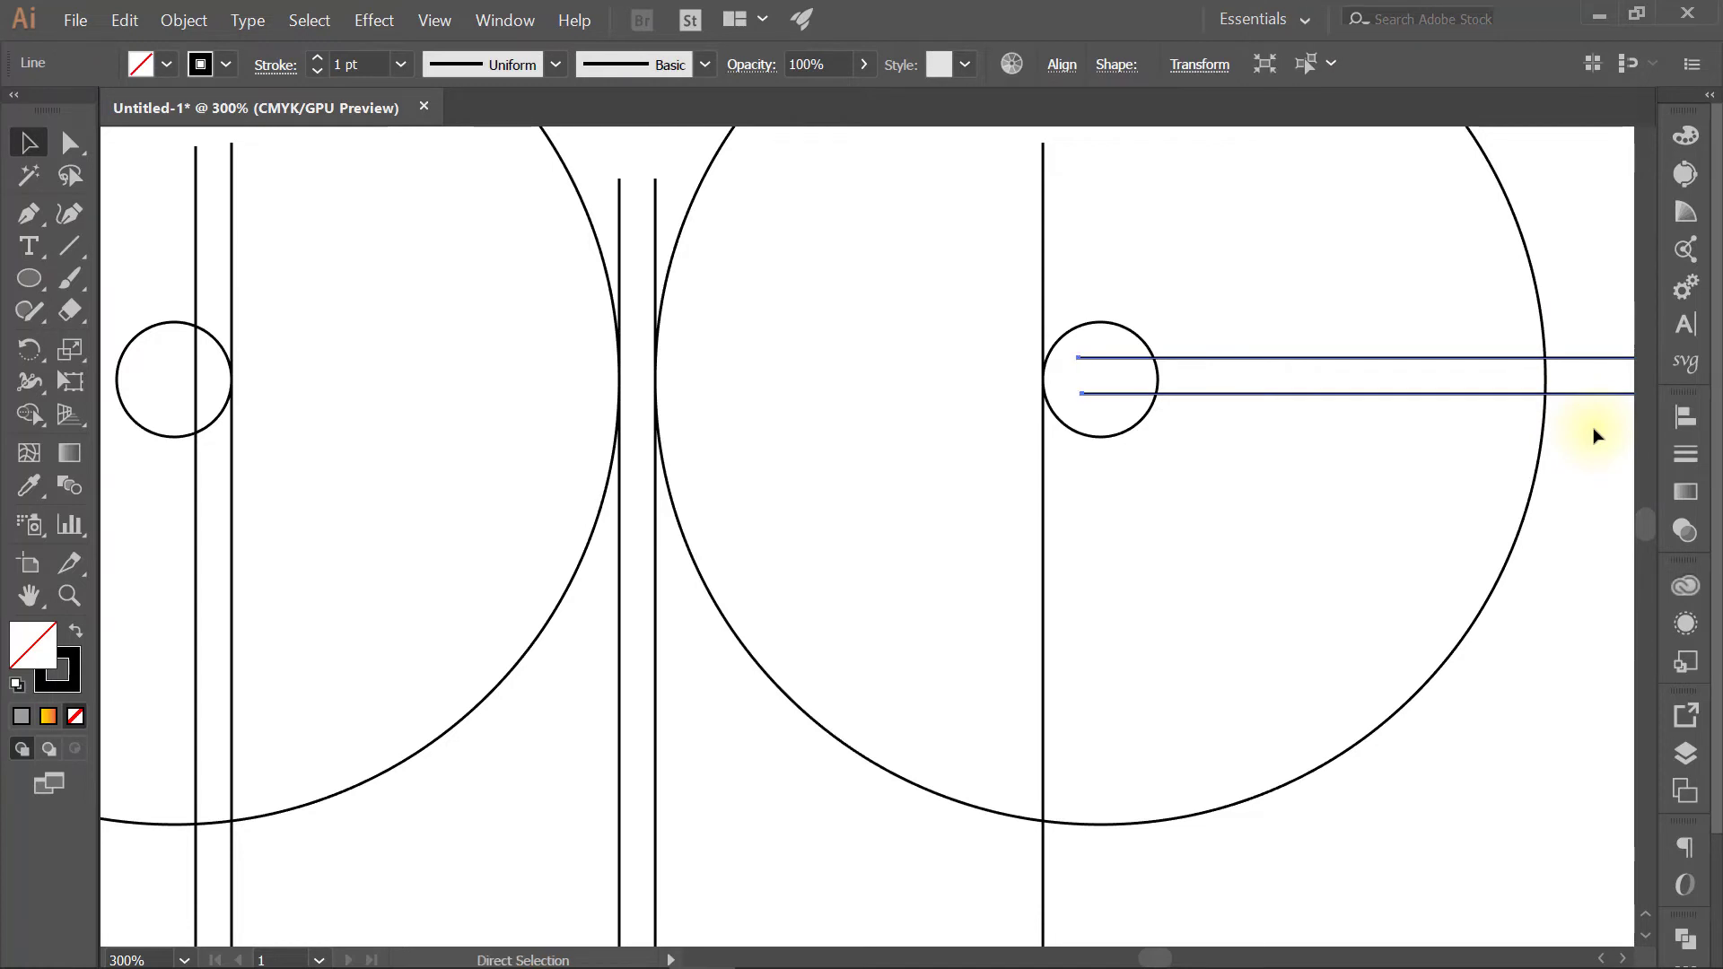
left_click(1103, 437, "shift")
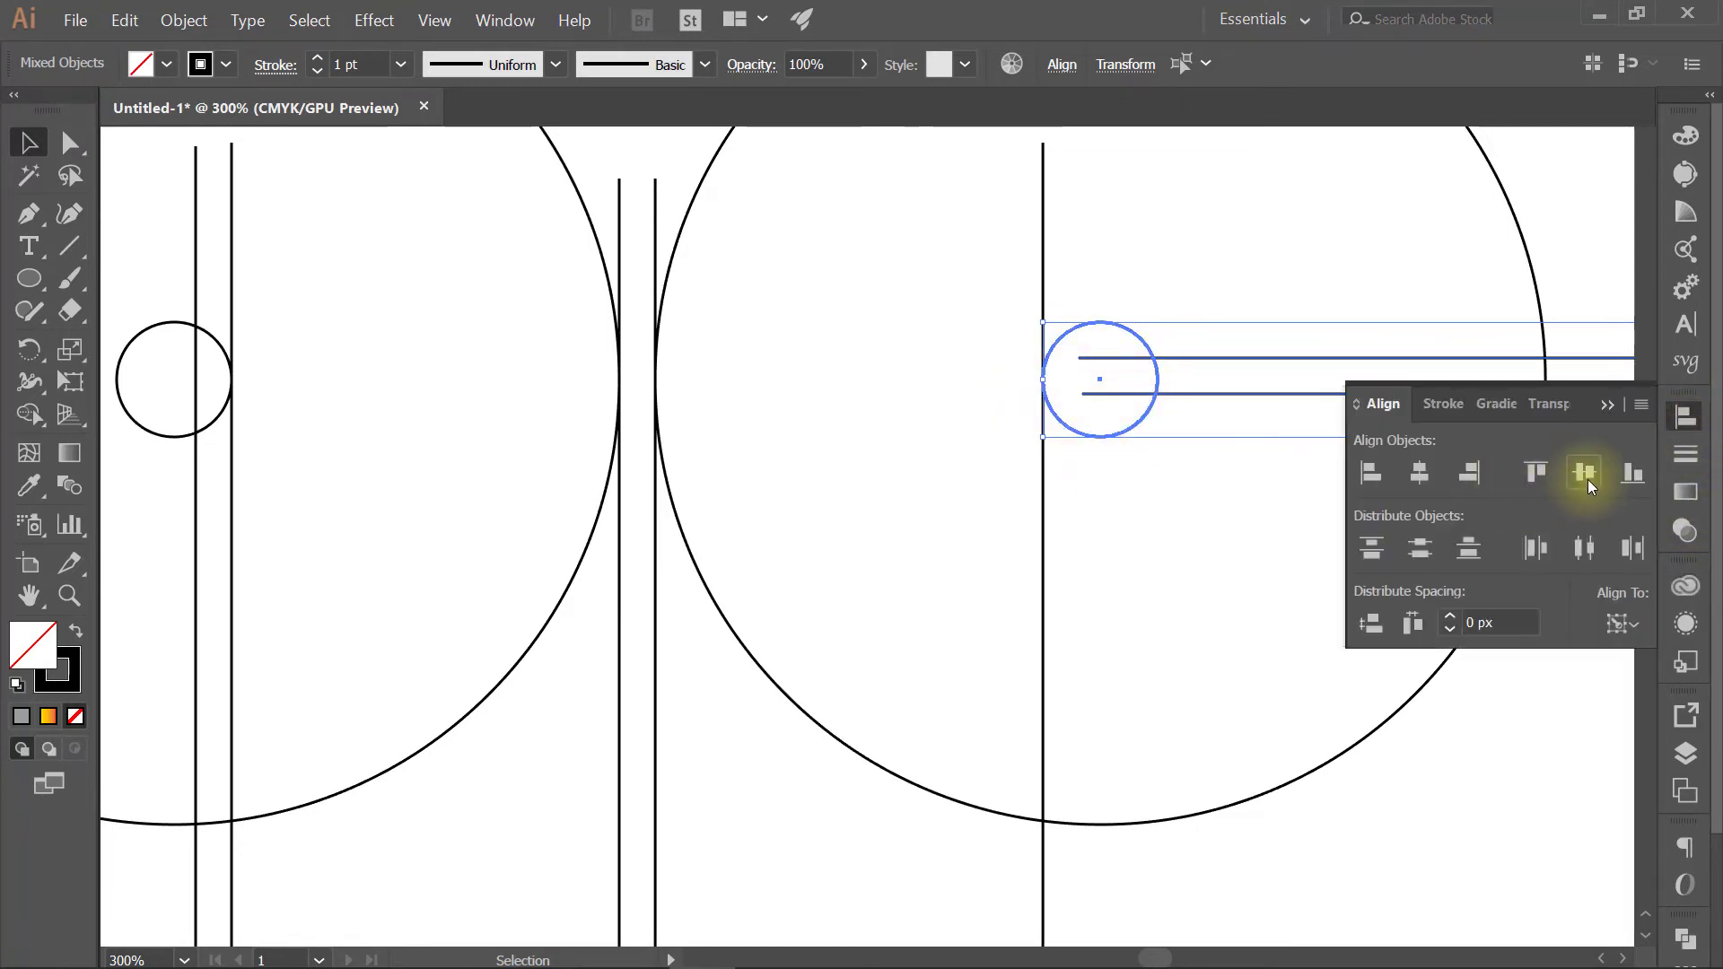
left_click(1585, 473)
left_click(1174, 545)
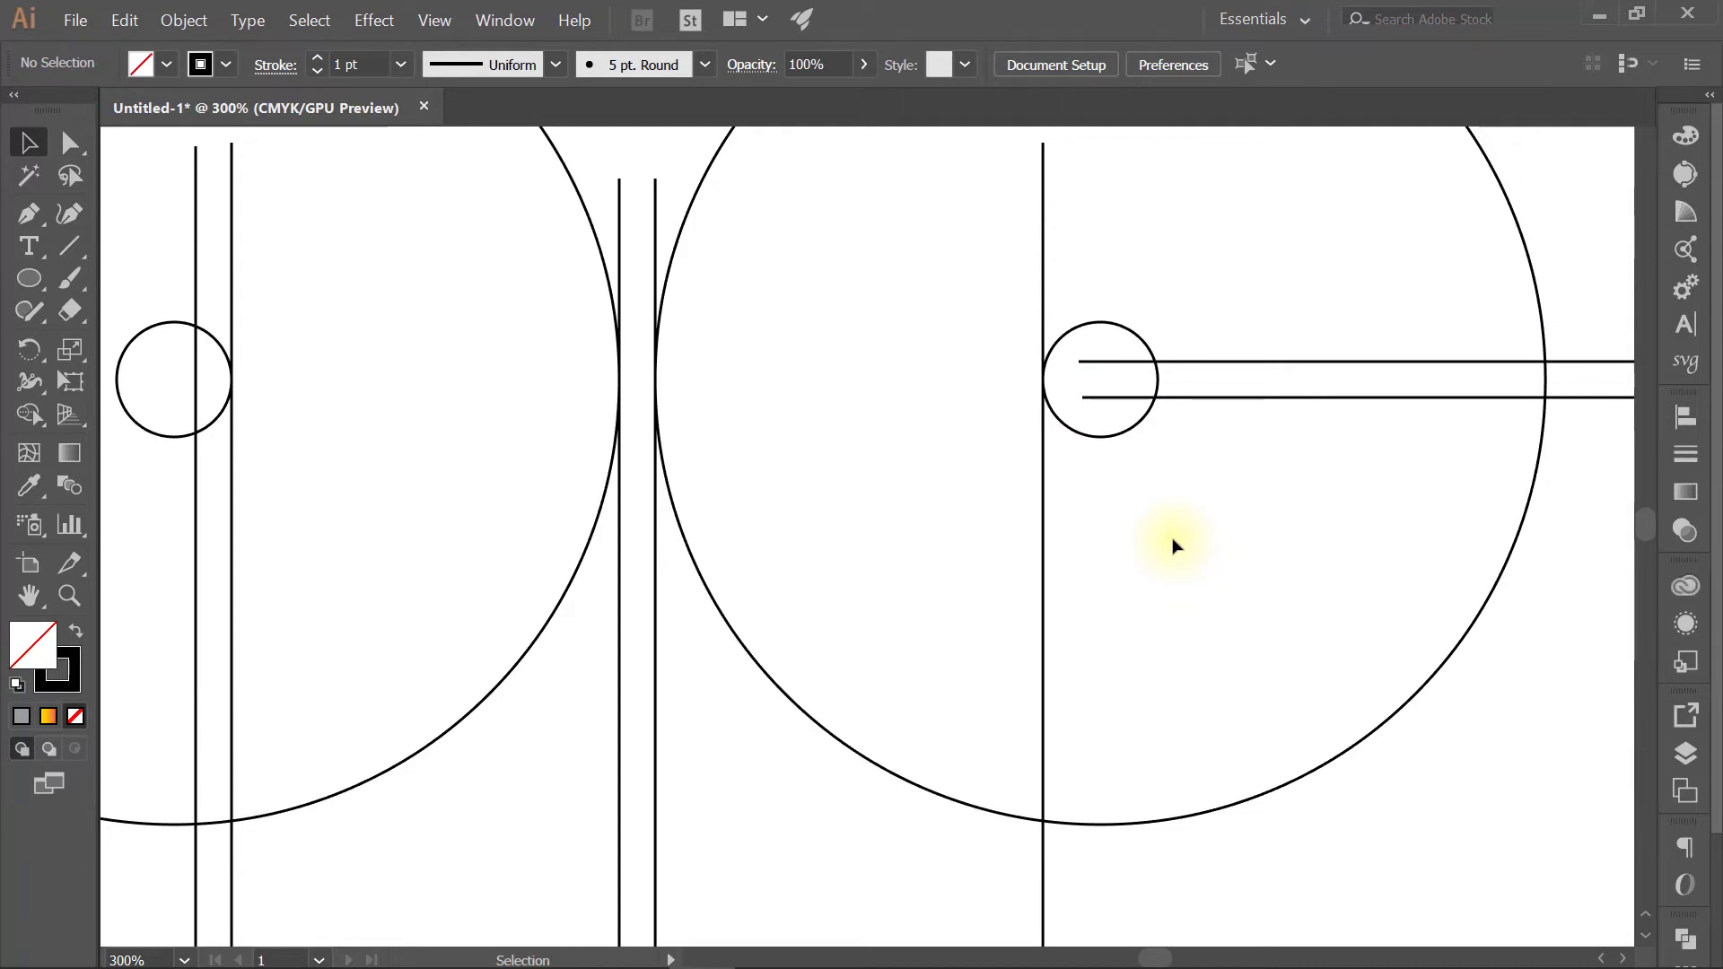
key("ctrl+0")
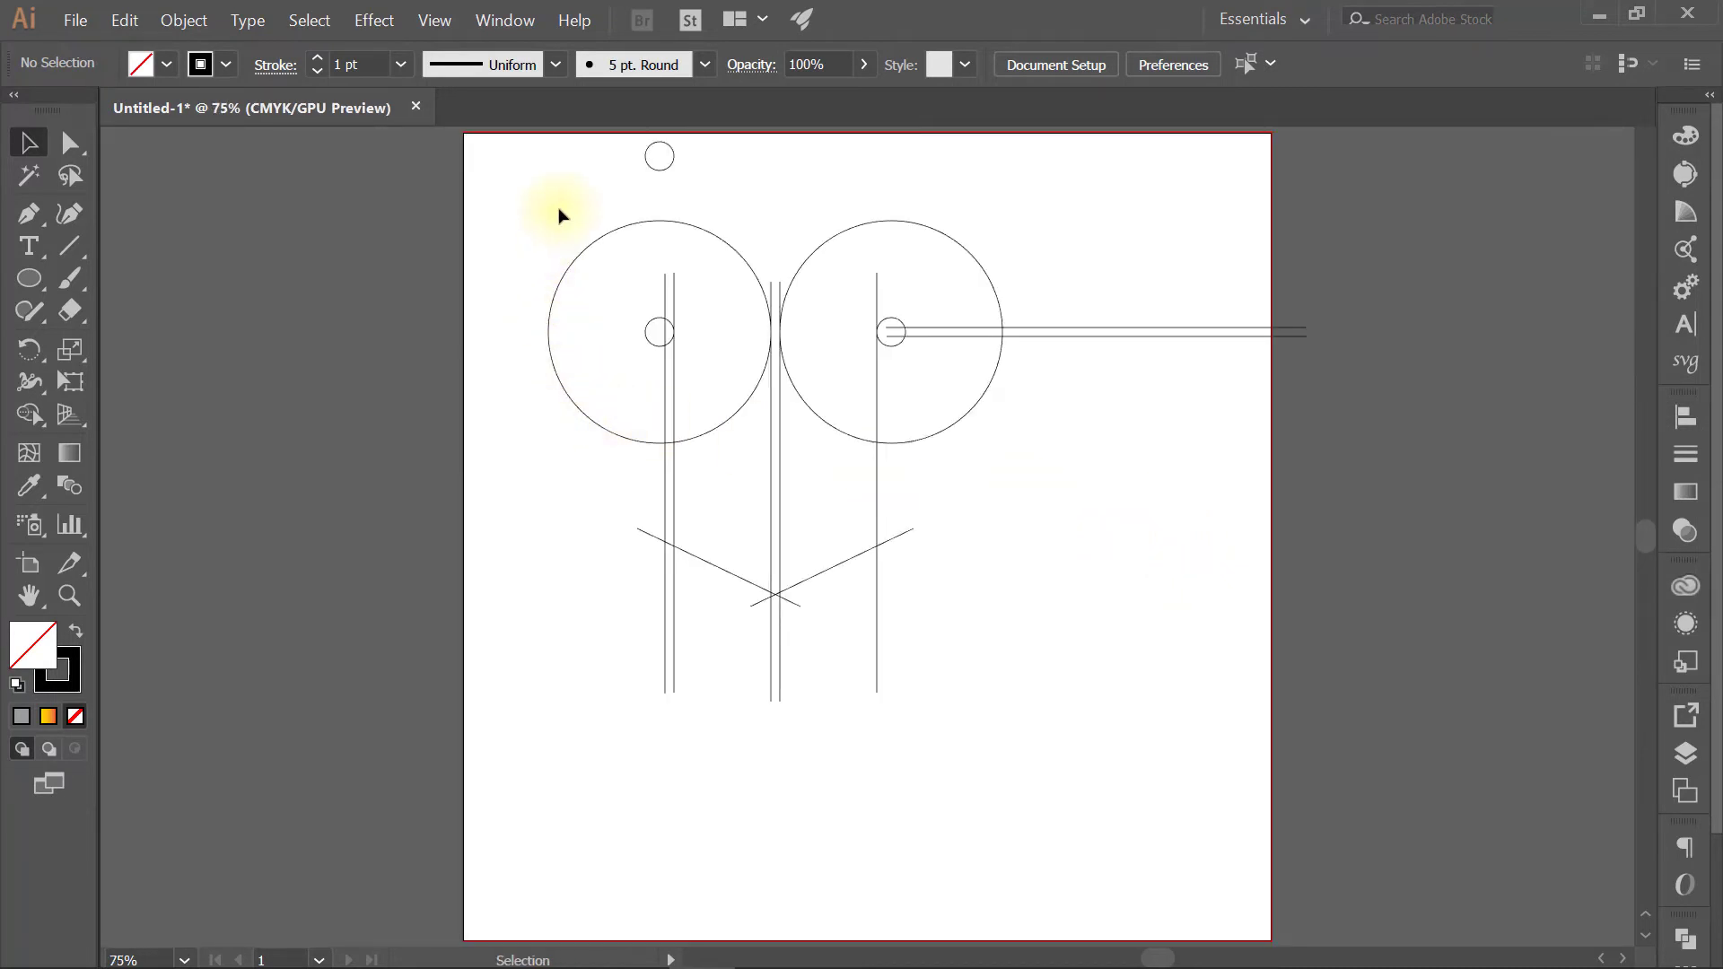
Step: Select all circles and lines, take the Shape Builder, and set fill black with no stroke
left_click_drag(493, 136, 1131, 781)
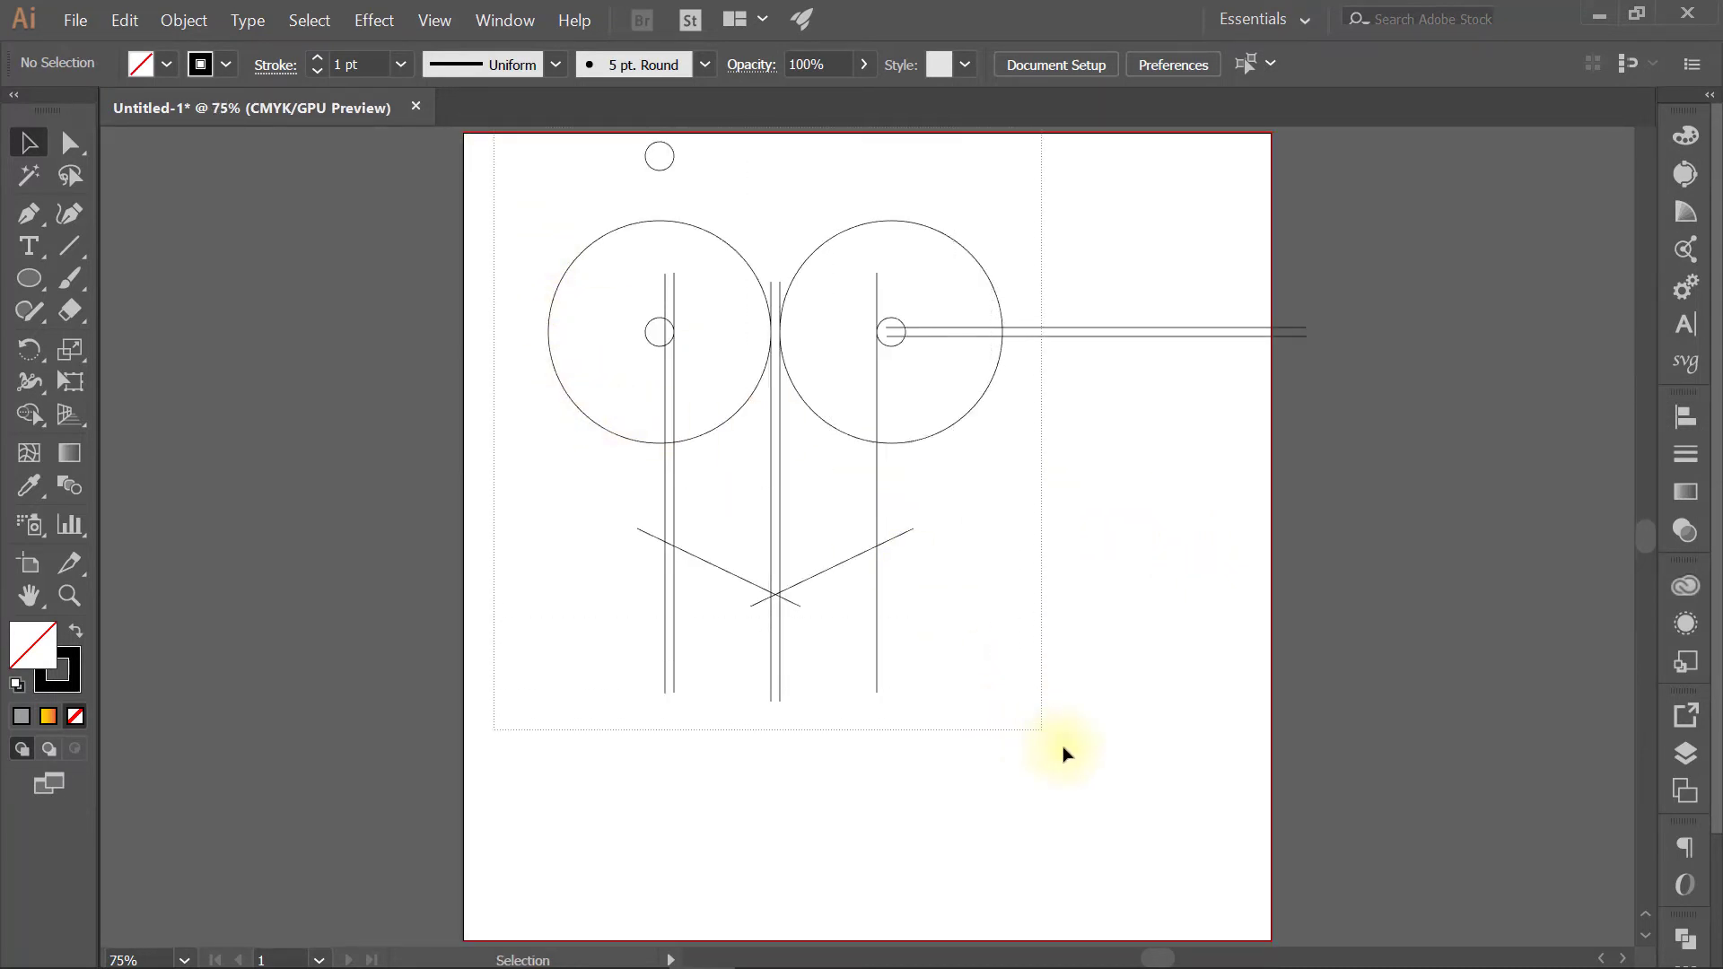
left_click(30, 414)
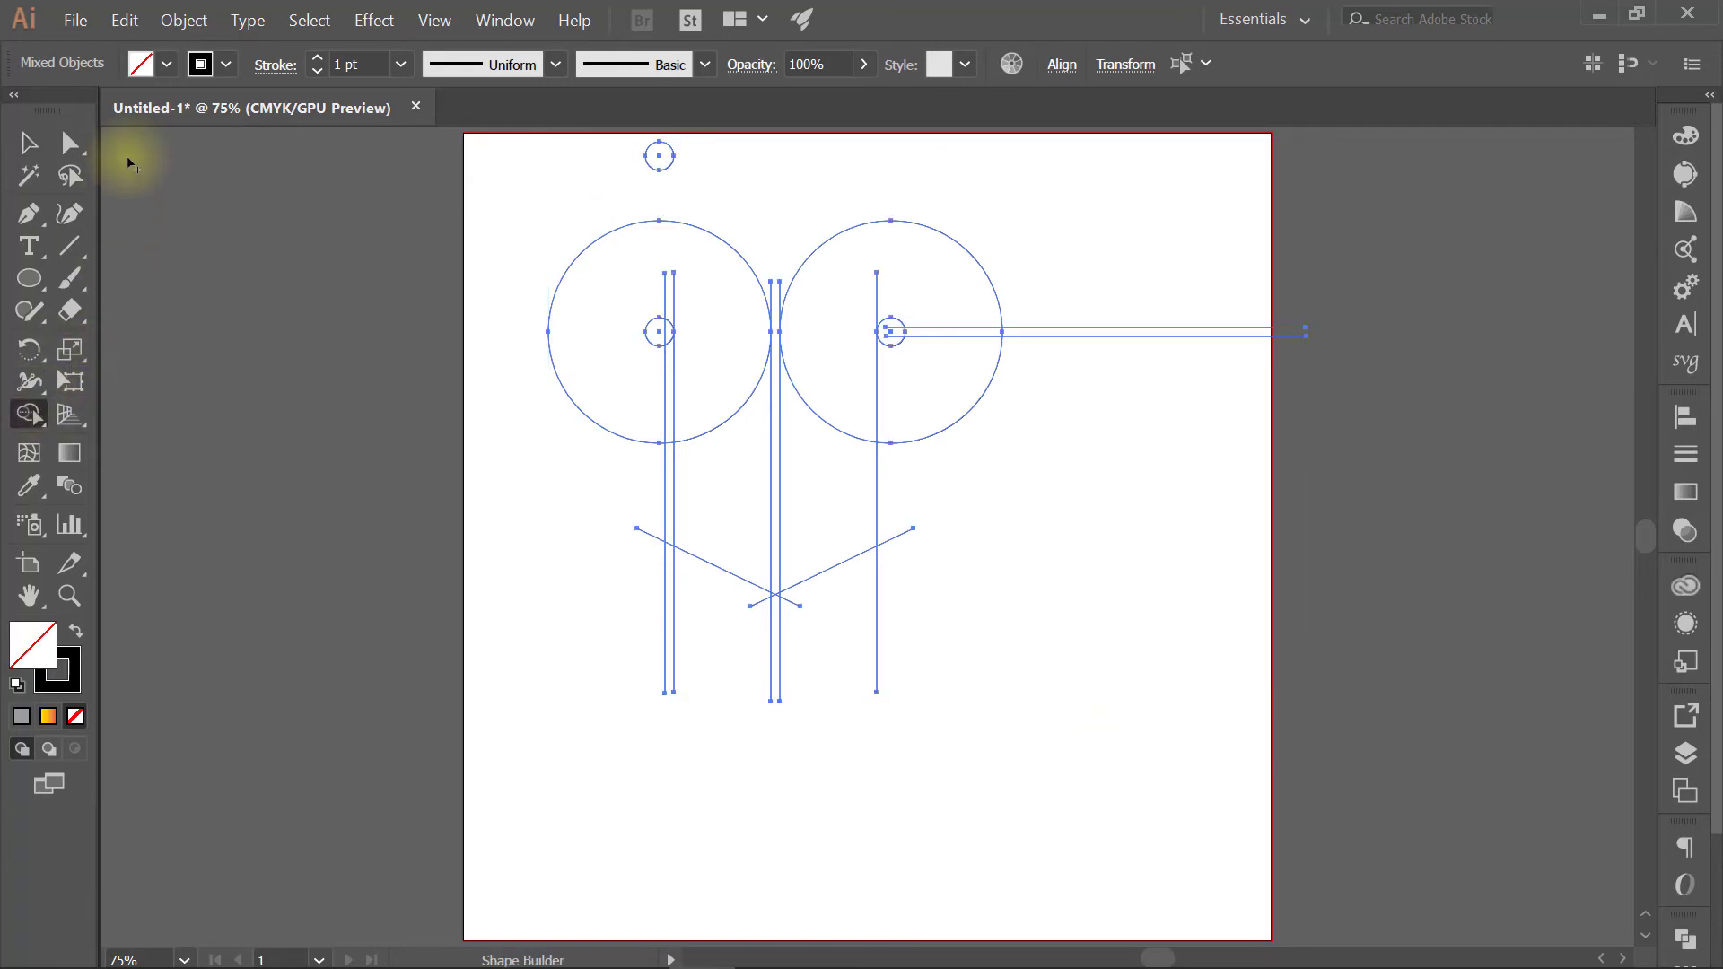
left_click(227, 65)
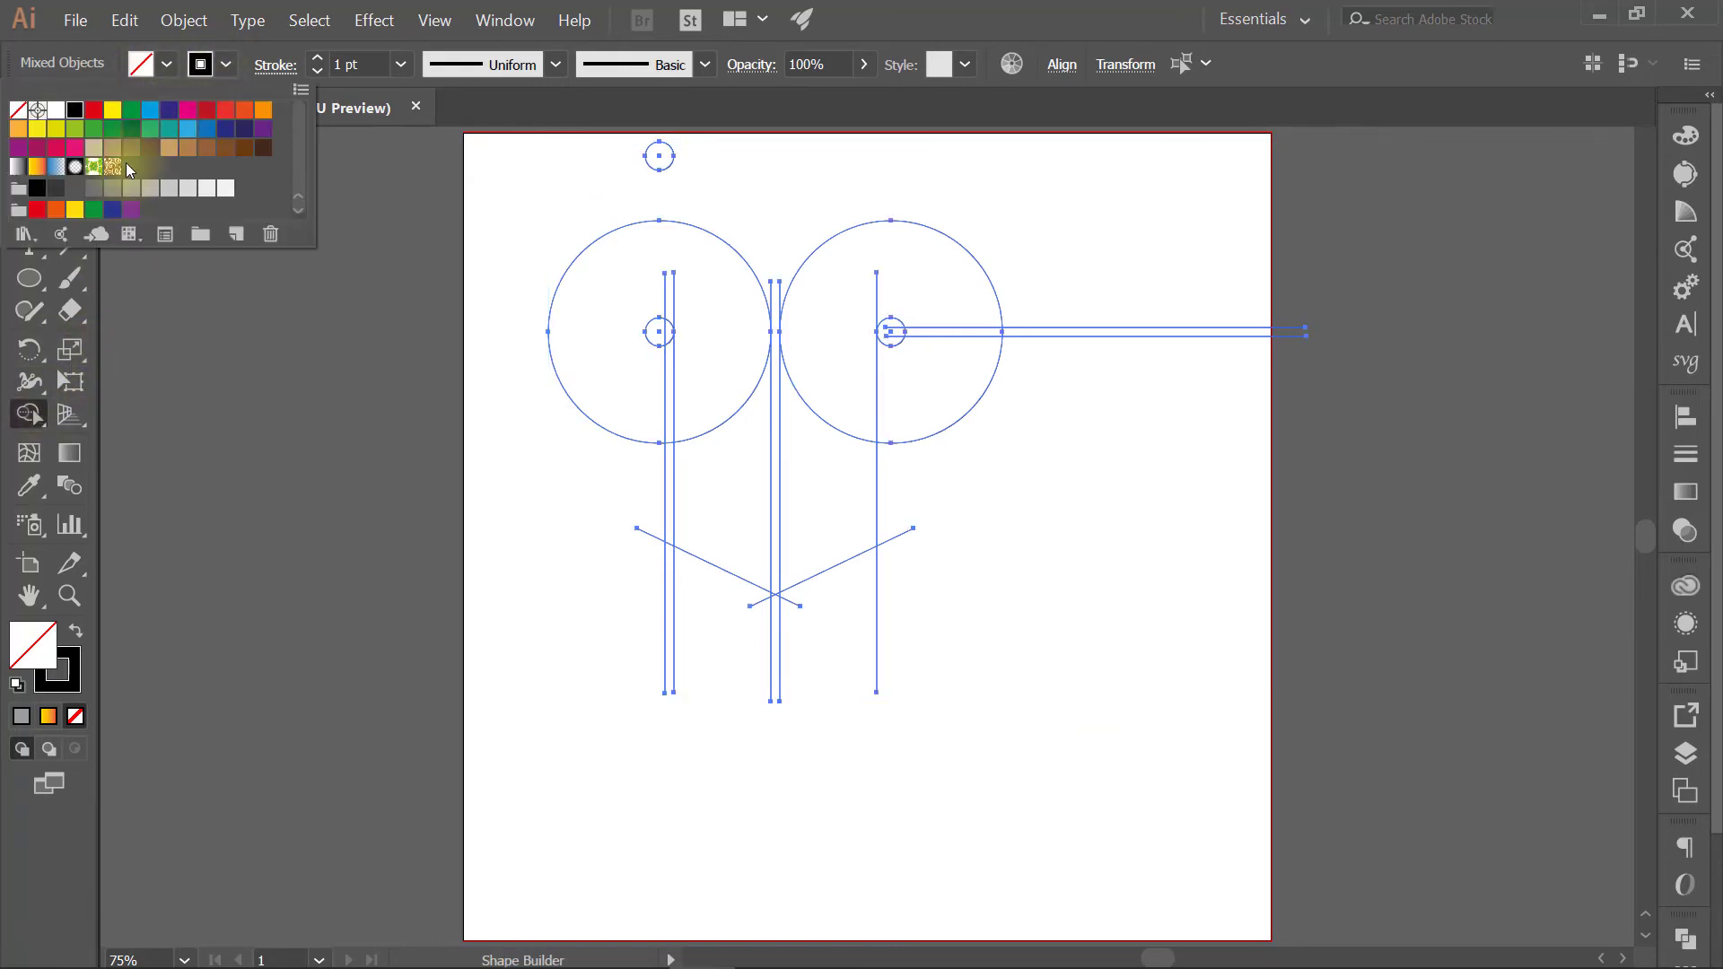
left_click(16, 110)
scroll(952, 360, "up", 6)
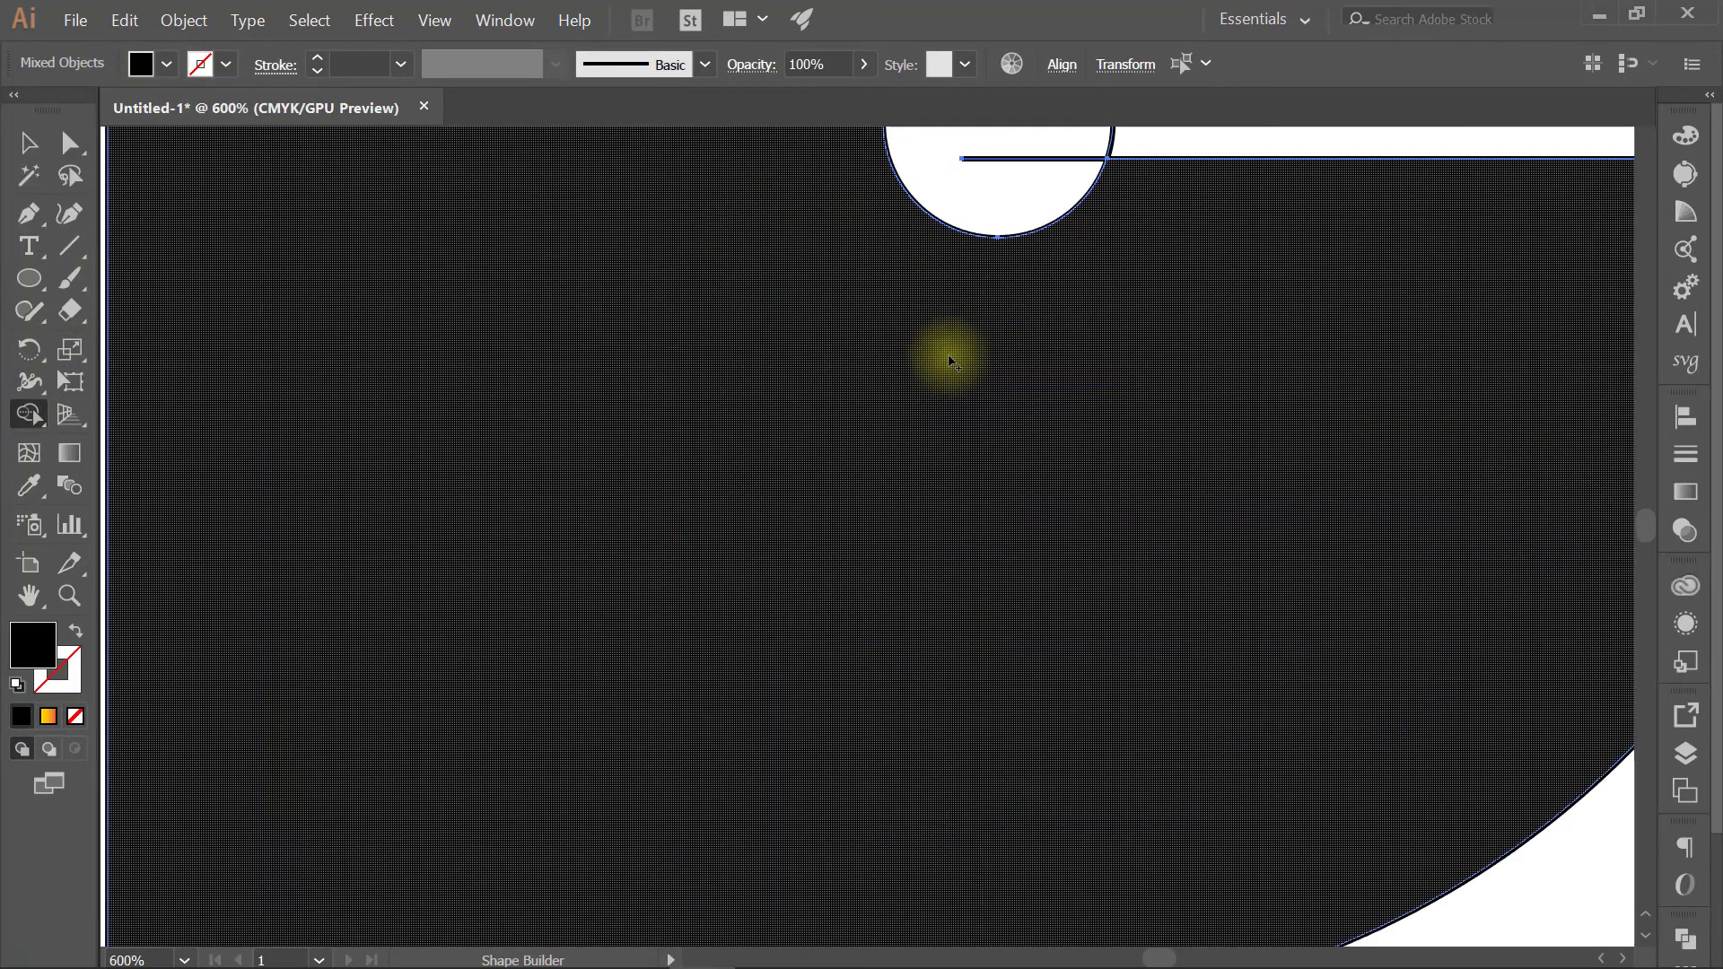
scroll(953, 360, "down", 3)
scroll(943, 319, "up", 2)
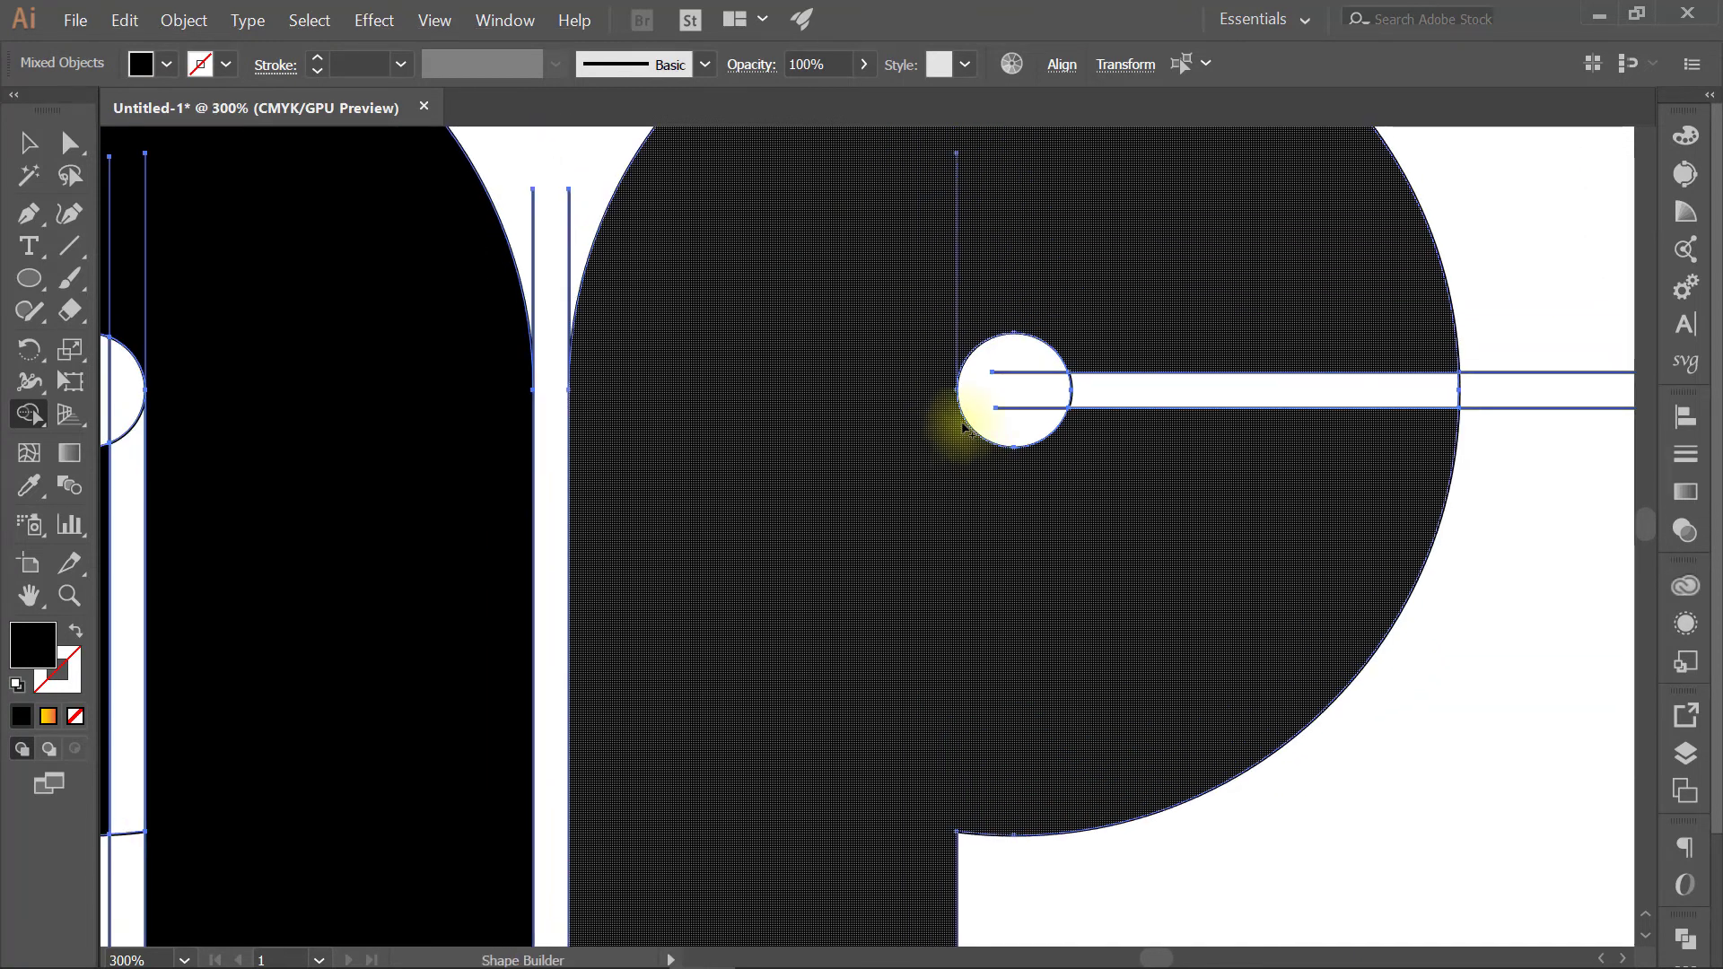
Step: Build the two black mirrored halves and fill the small top dot black
mouse_move(692, 544)
left_mouse_down()
mouse_move(1187, 347)
mouse_move(1254, 569)
left_mouse_up()
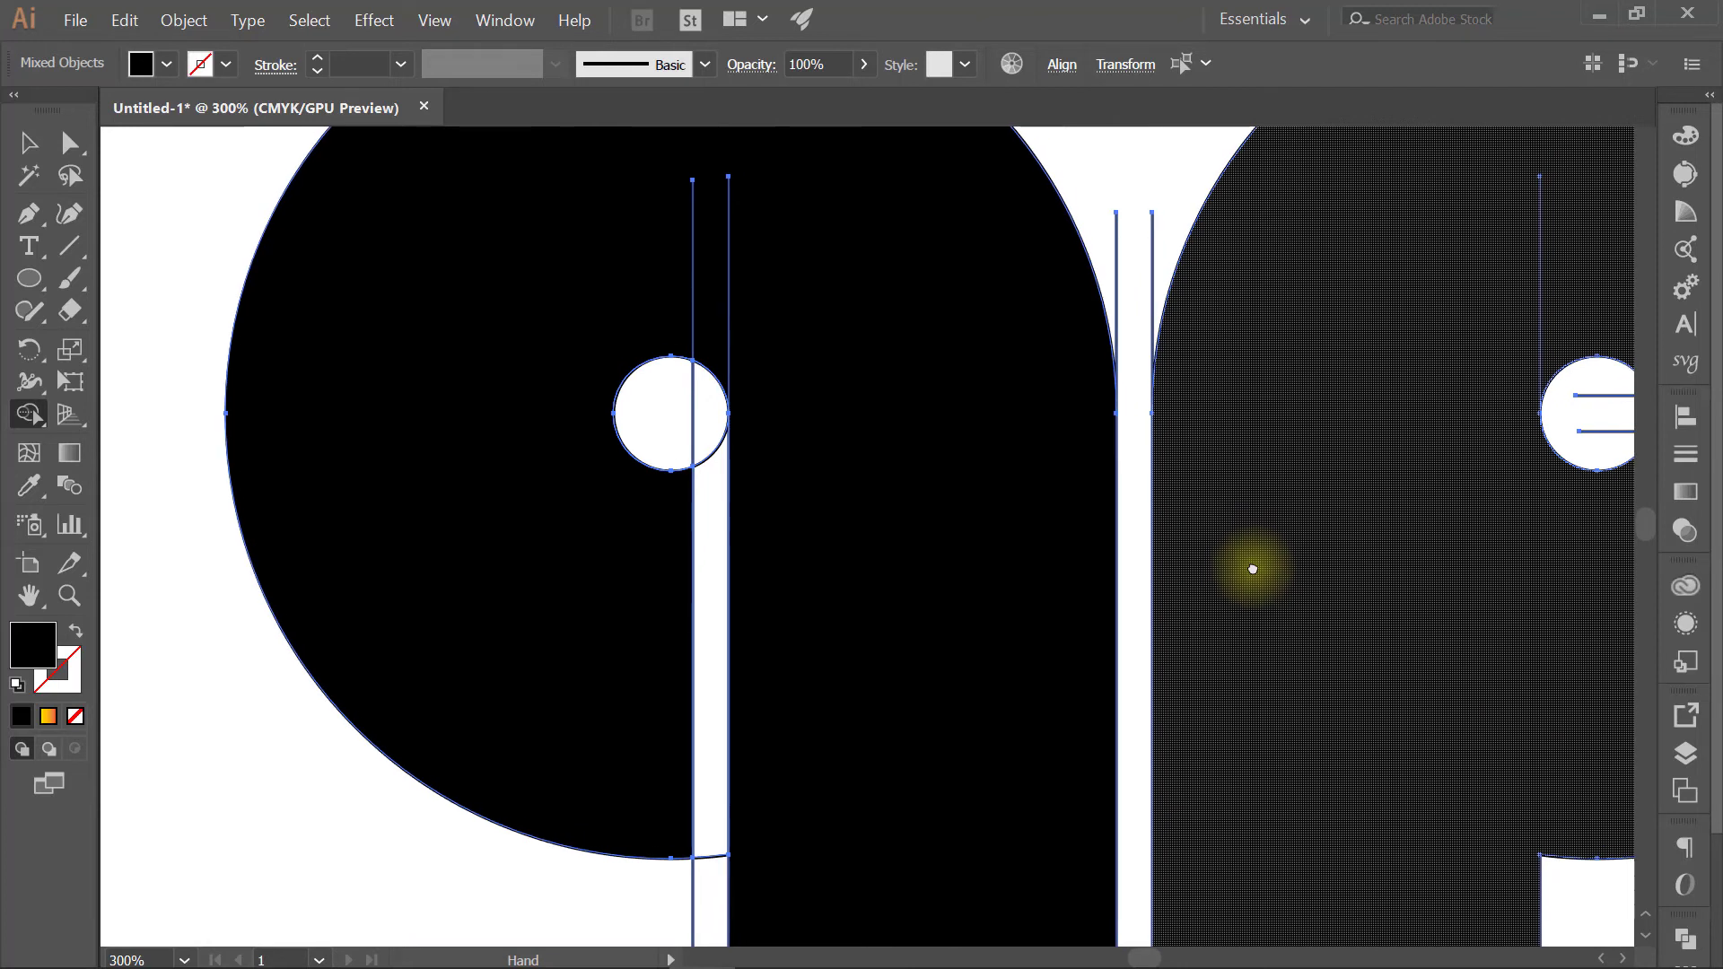
scroll(1077, 431, "up", 2)
scroll(1154, 443, "up", 2)
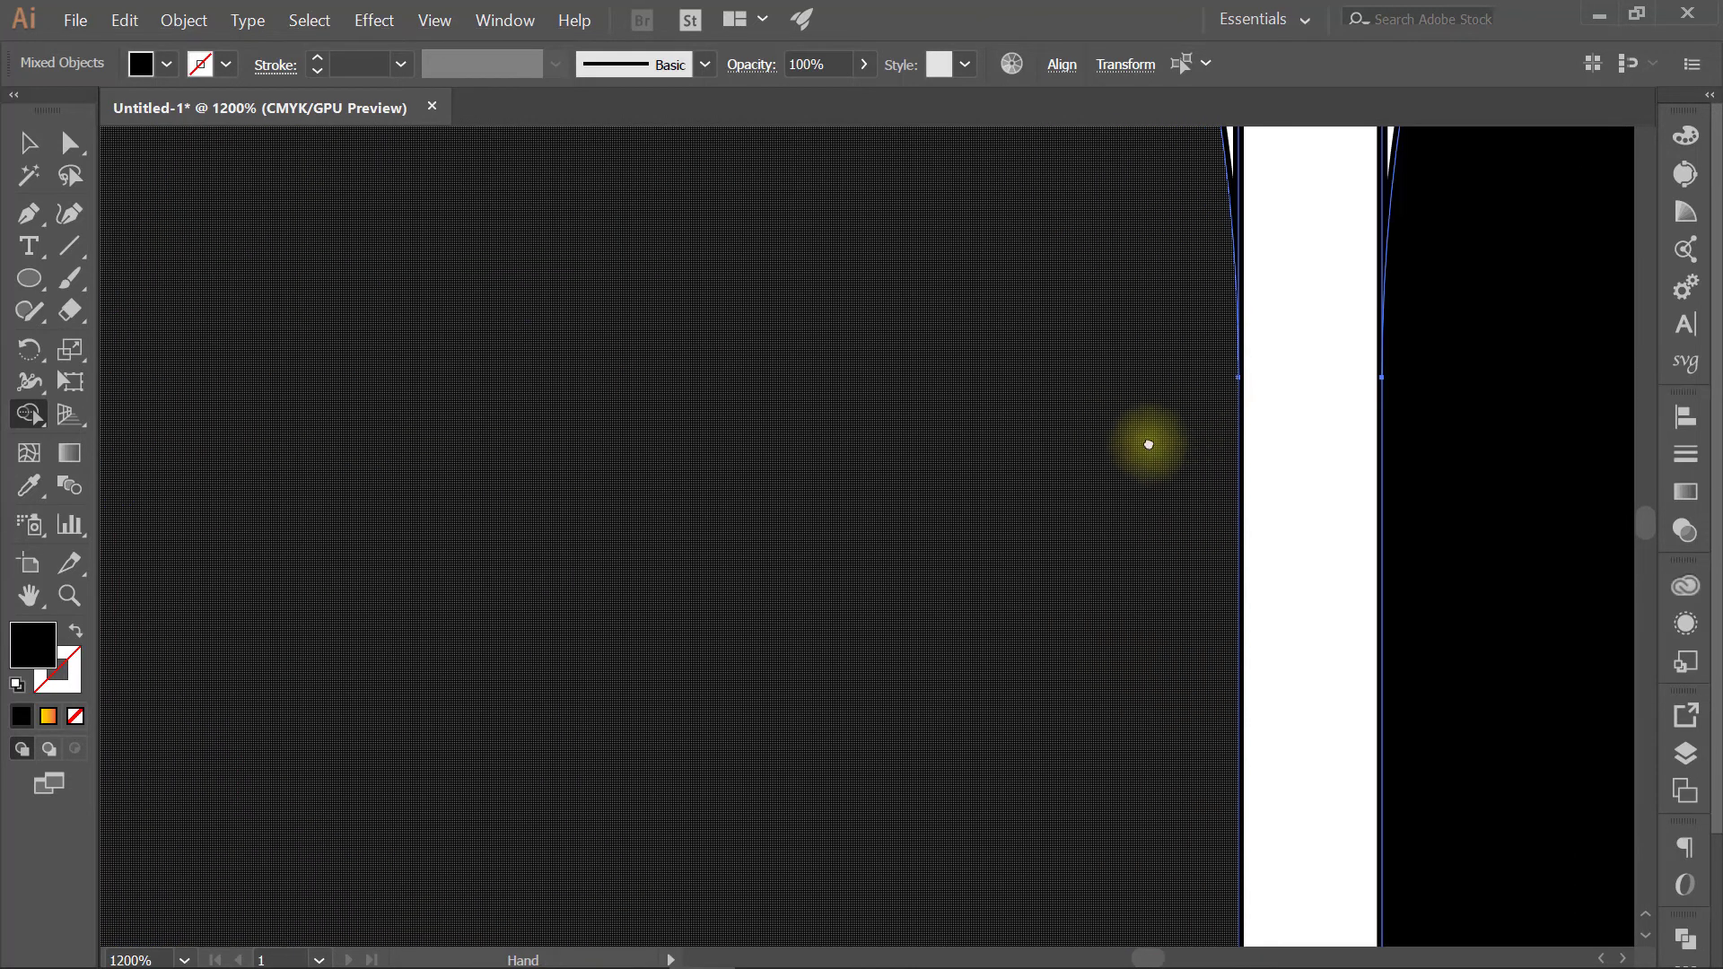
left_click_drag(1143, 443, 1084, 471)
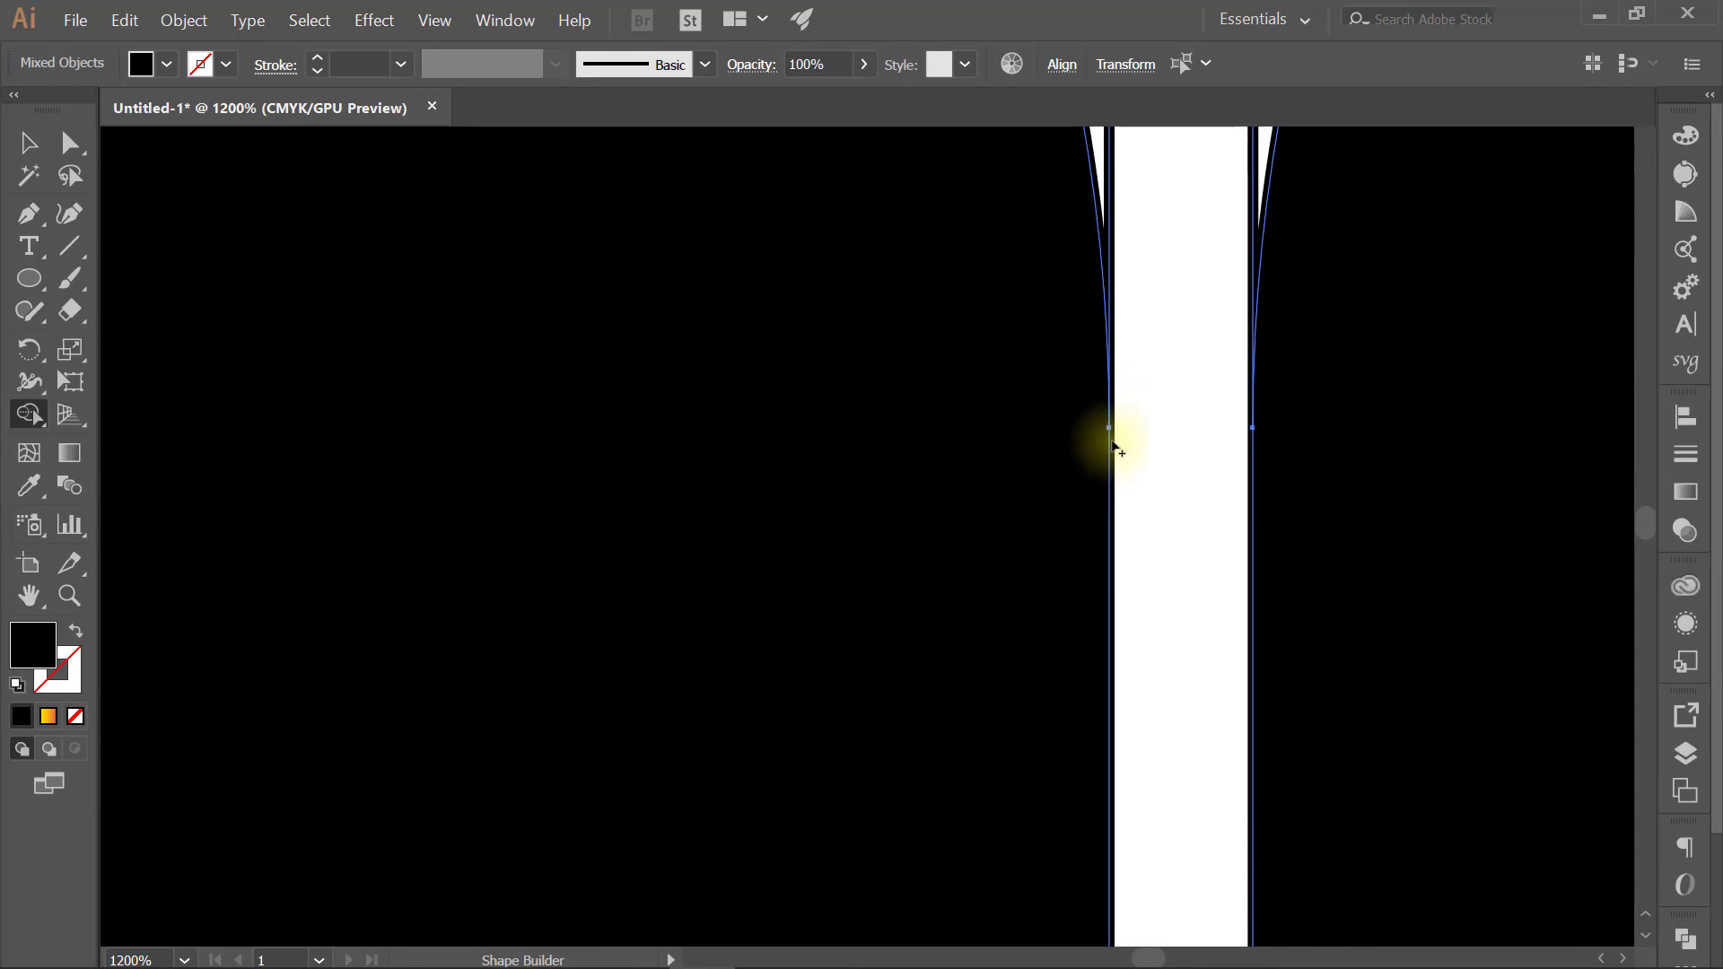
scroll(1104, 439, "down", 5)
scroll(987, 476, "down", 1)
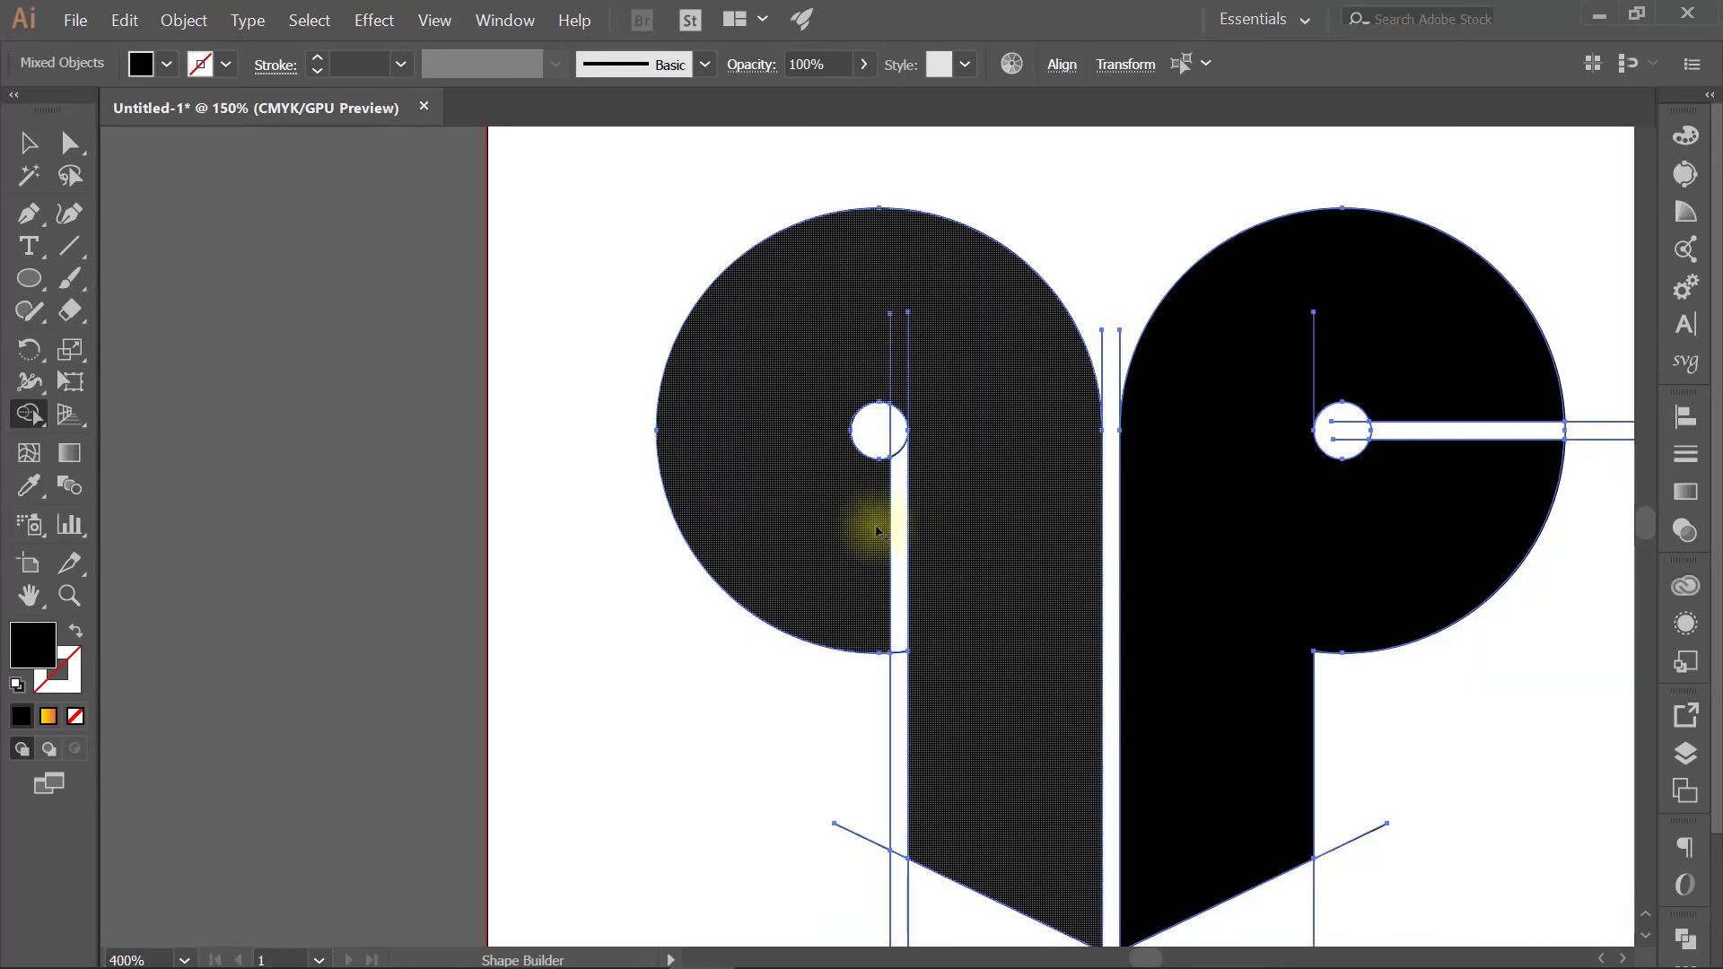
scroll(911, 465, "up", 2)
scroll(917, 473, "up", 1)
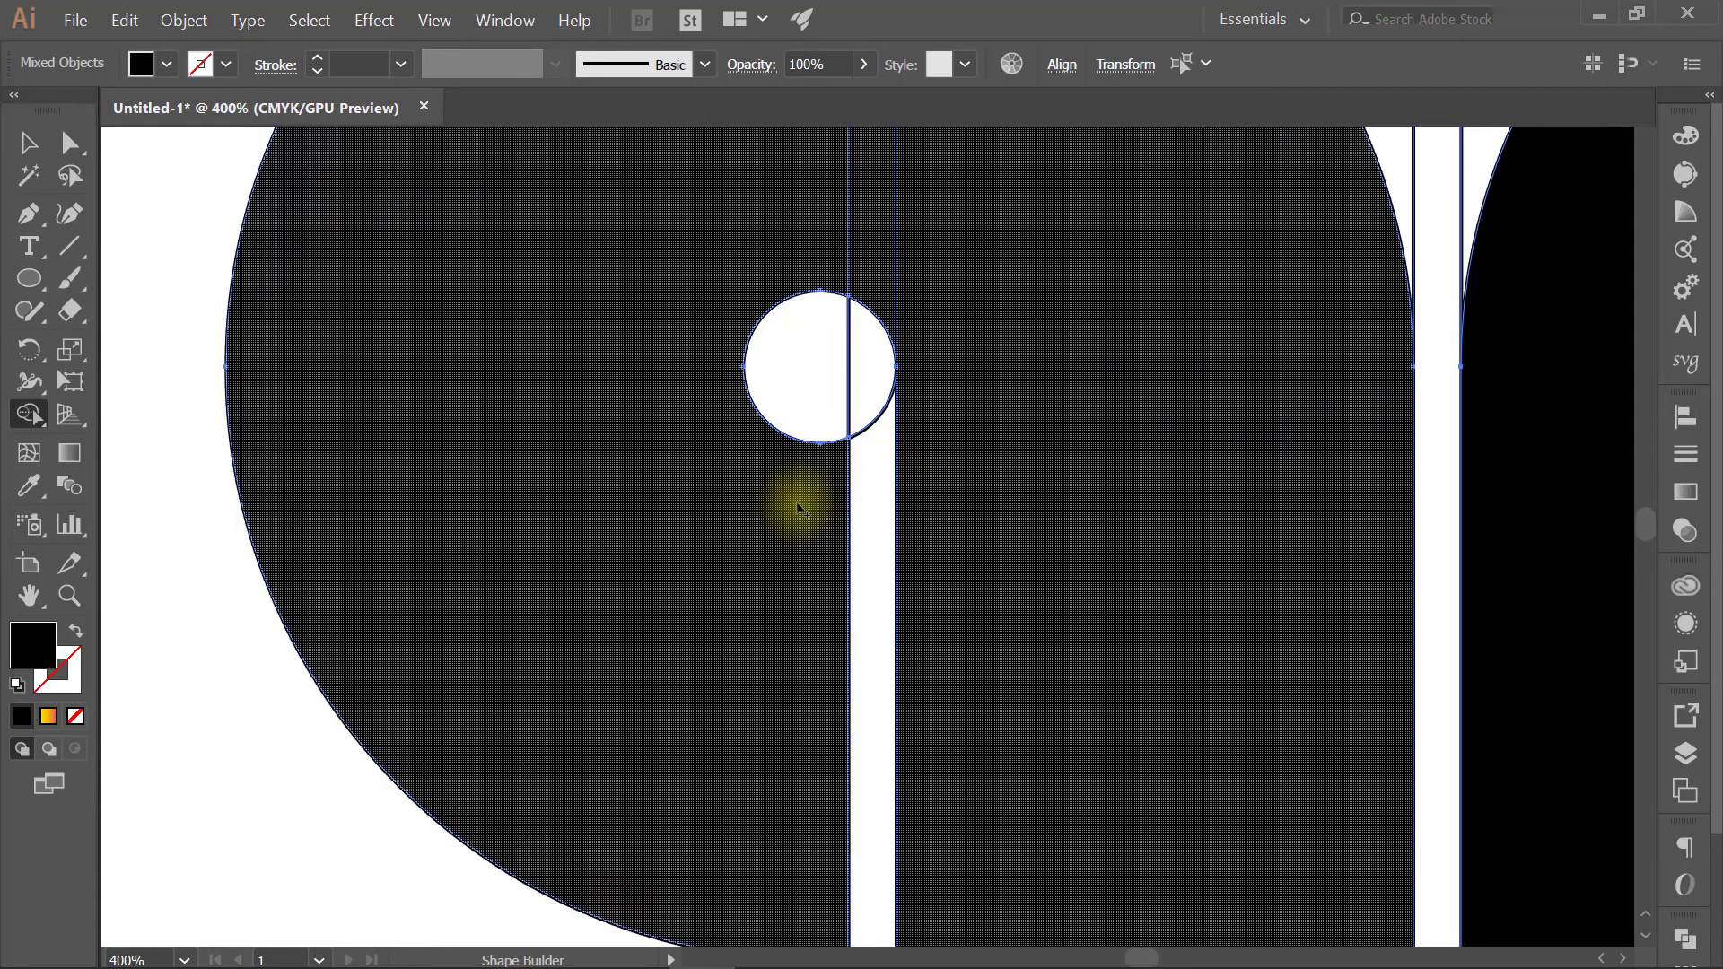
scroll(735, 507, "down", 2)
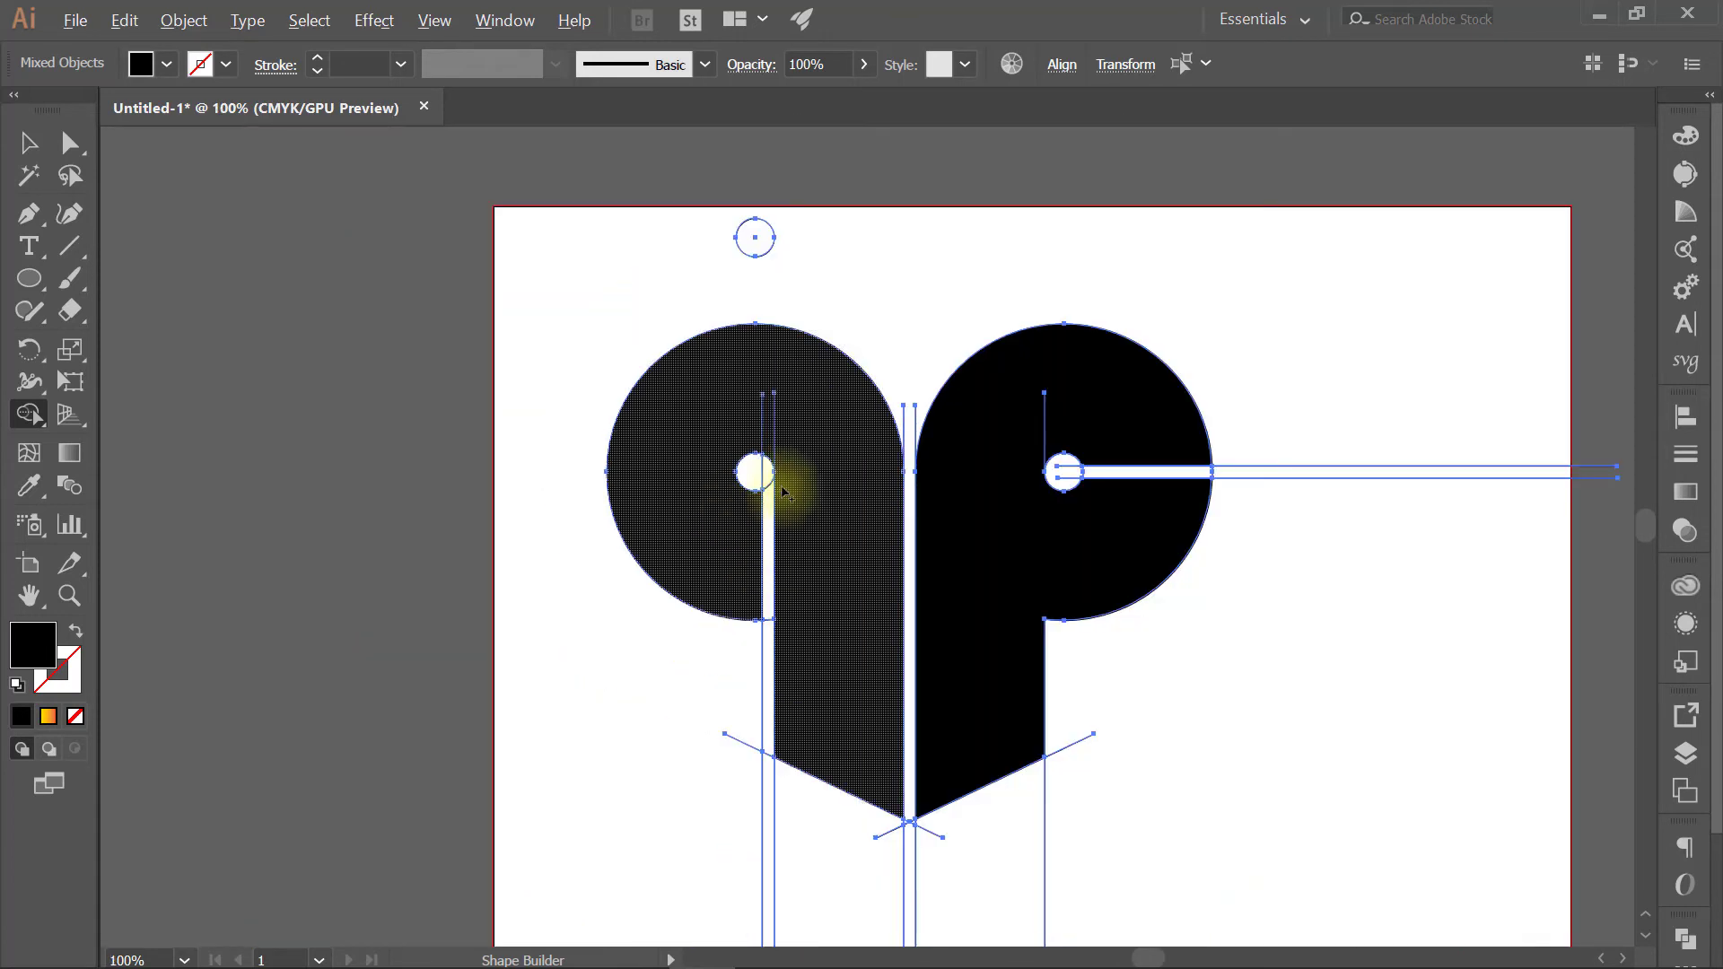
left_click(754, 238)
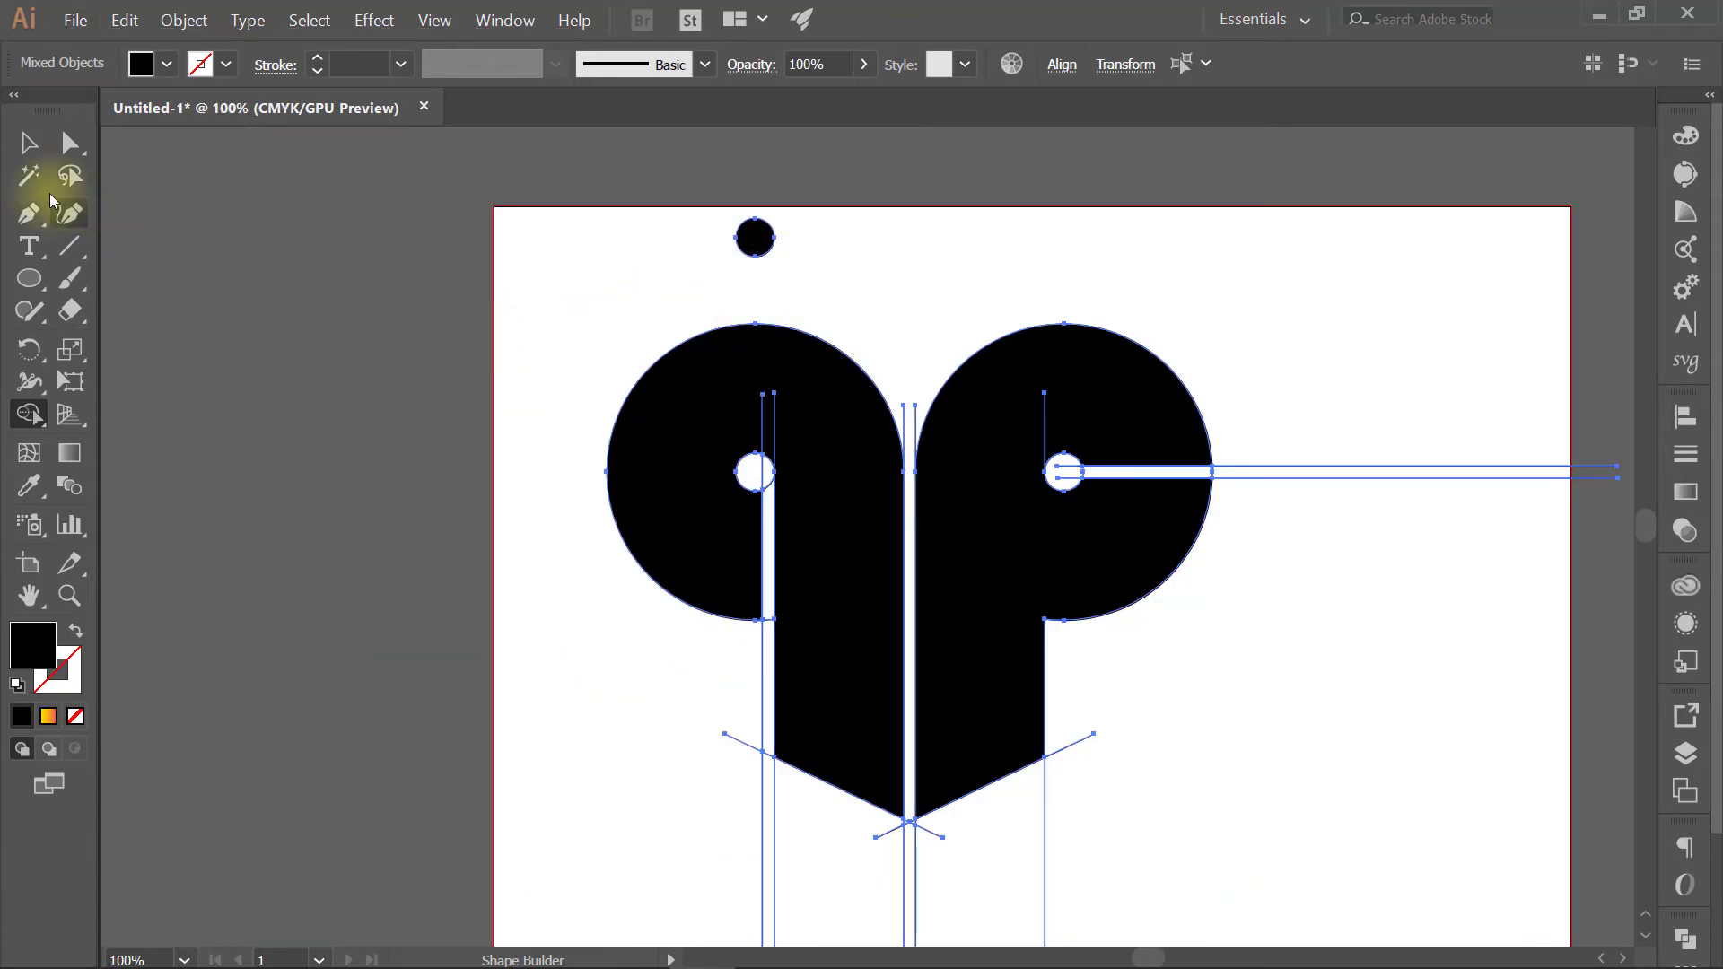
left_click(28, 142)
Step: Move the heart logo and its dot off the artboard to the right
scroll(682, 492, "down", 3)
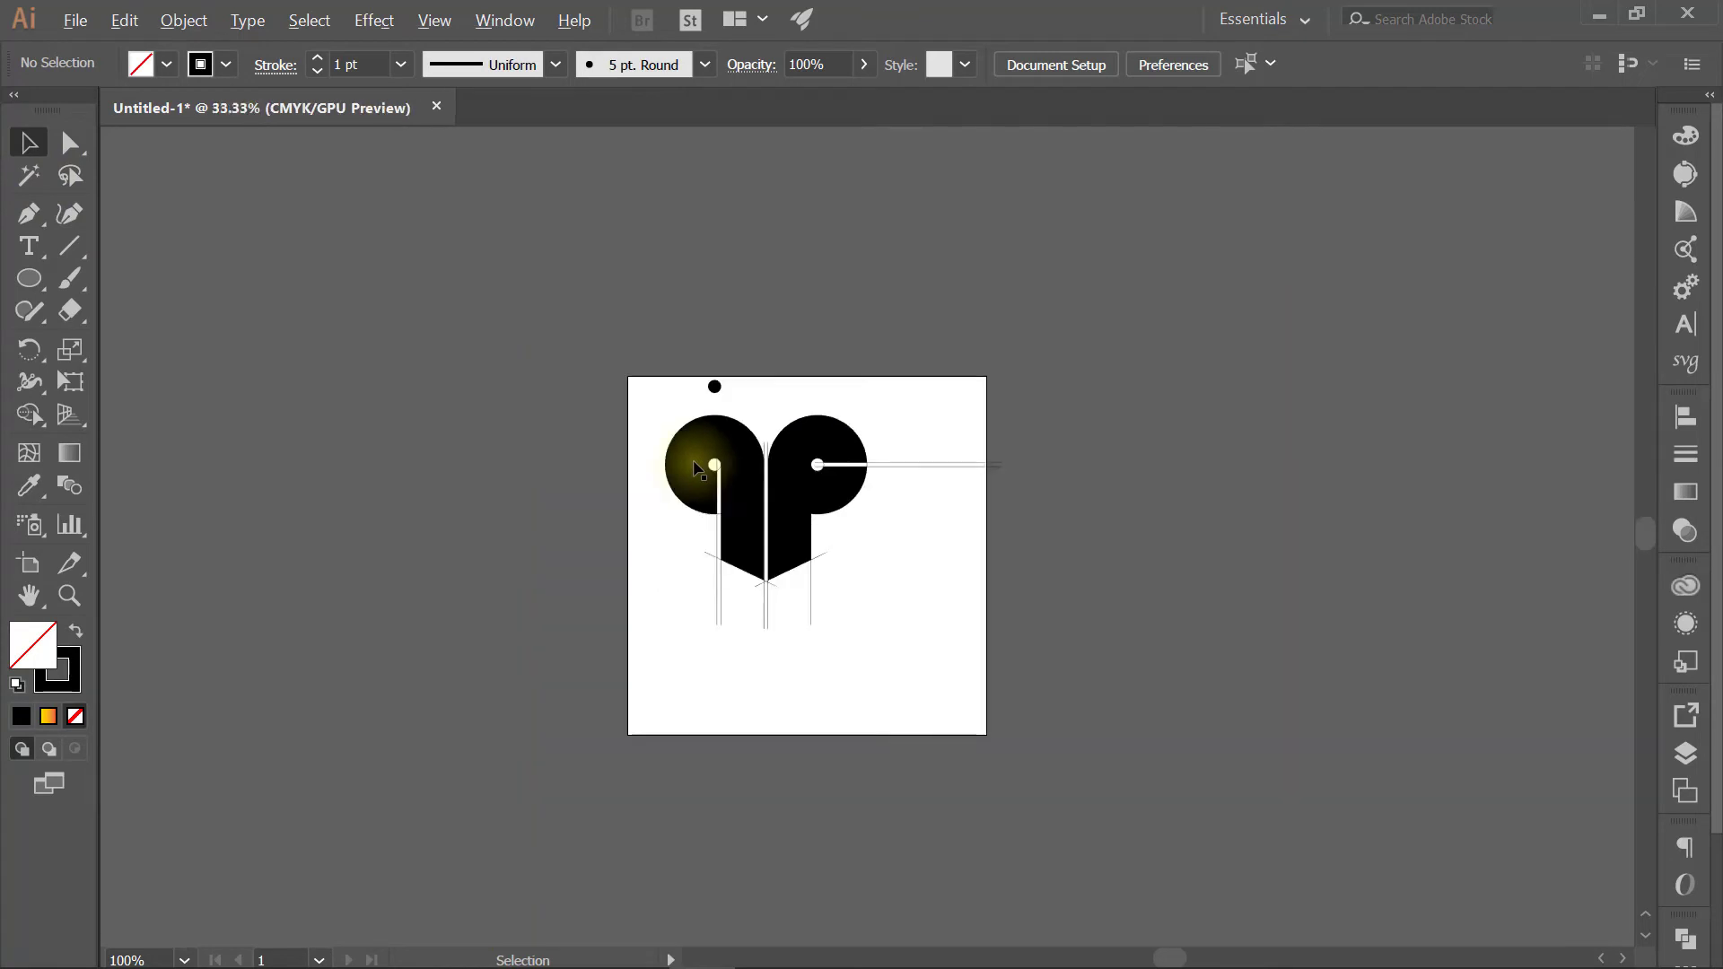
scroll(692, 461, "down", 1)
left_click(736, 499)
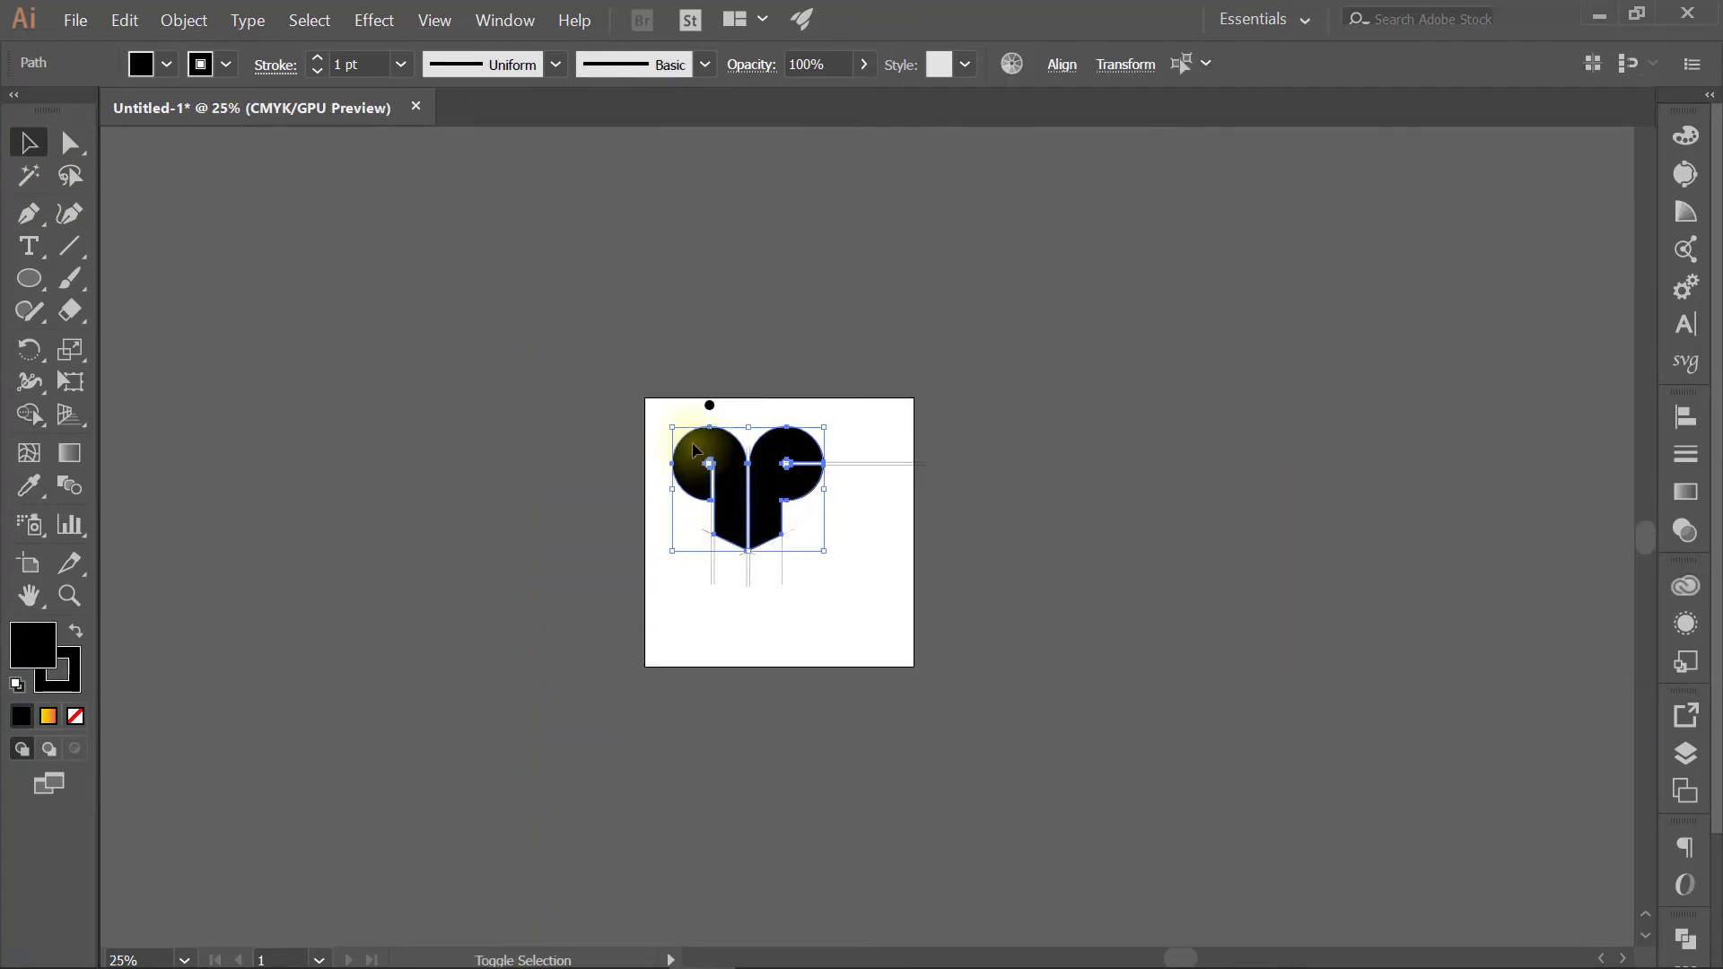
left_click(709, 404, "shift")
left_click_drag(732, 485, 1353, 486)
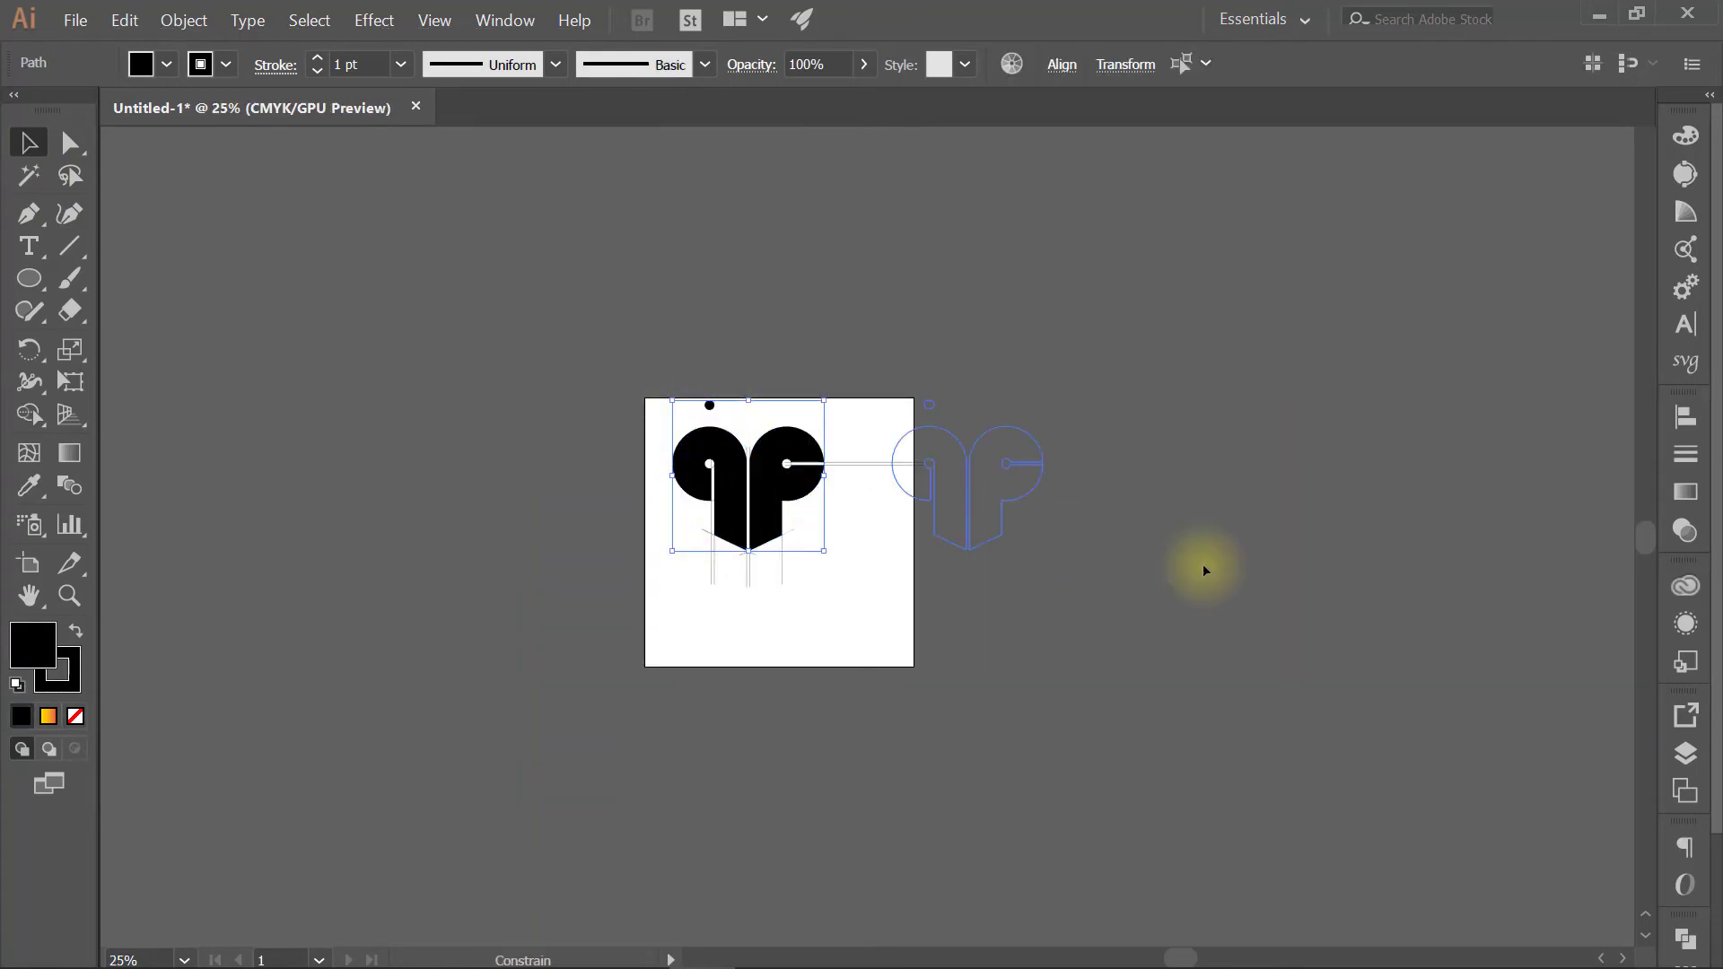
left_click(1158, 453)
Step: Delete the leftover construction lines so the artboard is empty
left_click_drag(812, 531, 576, 721)
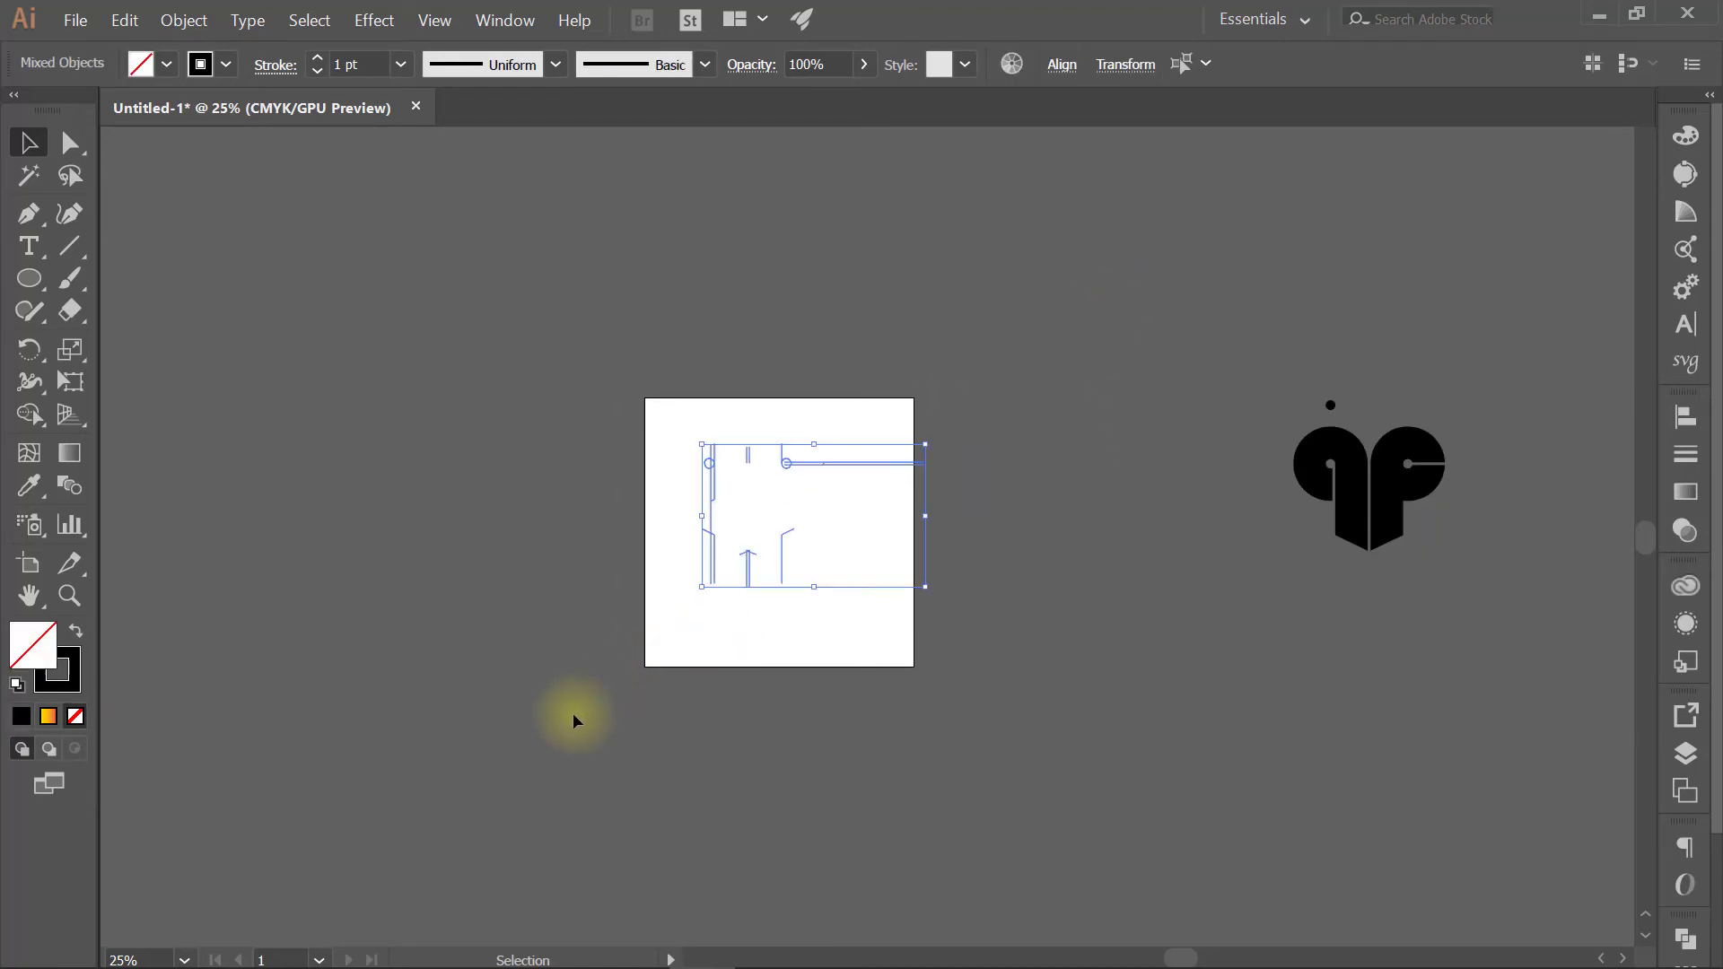
key("Delete")
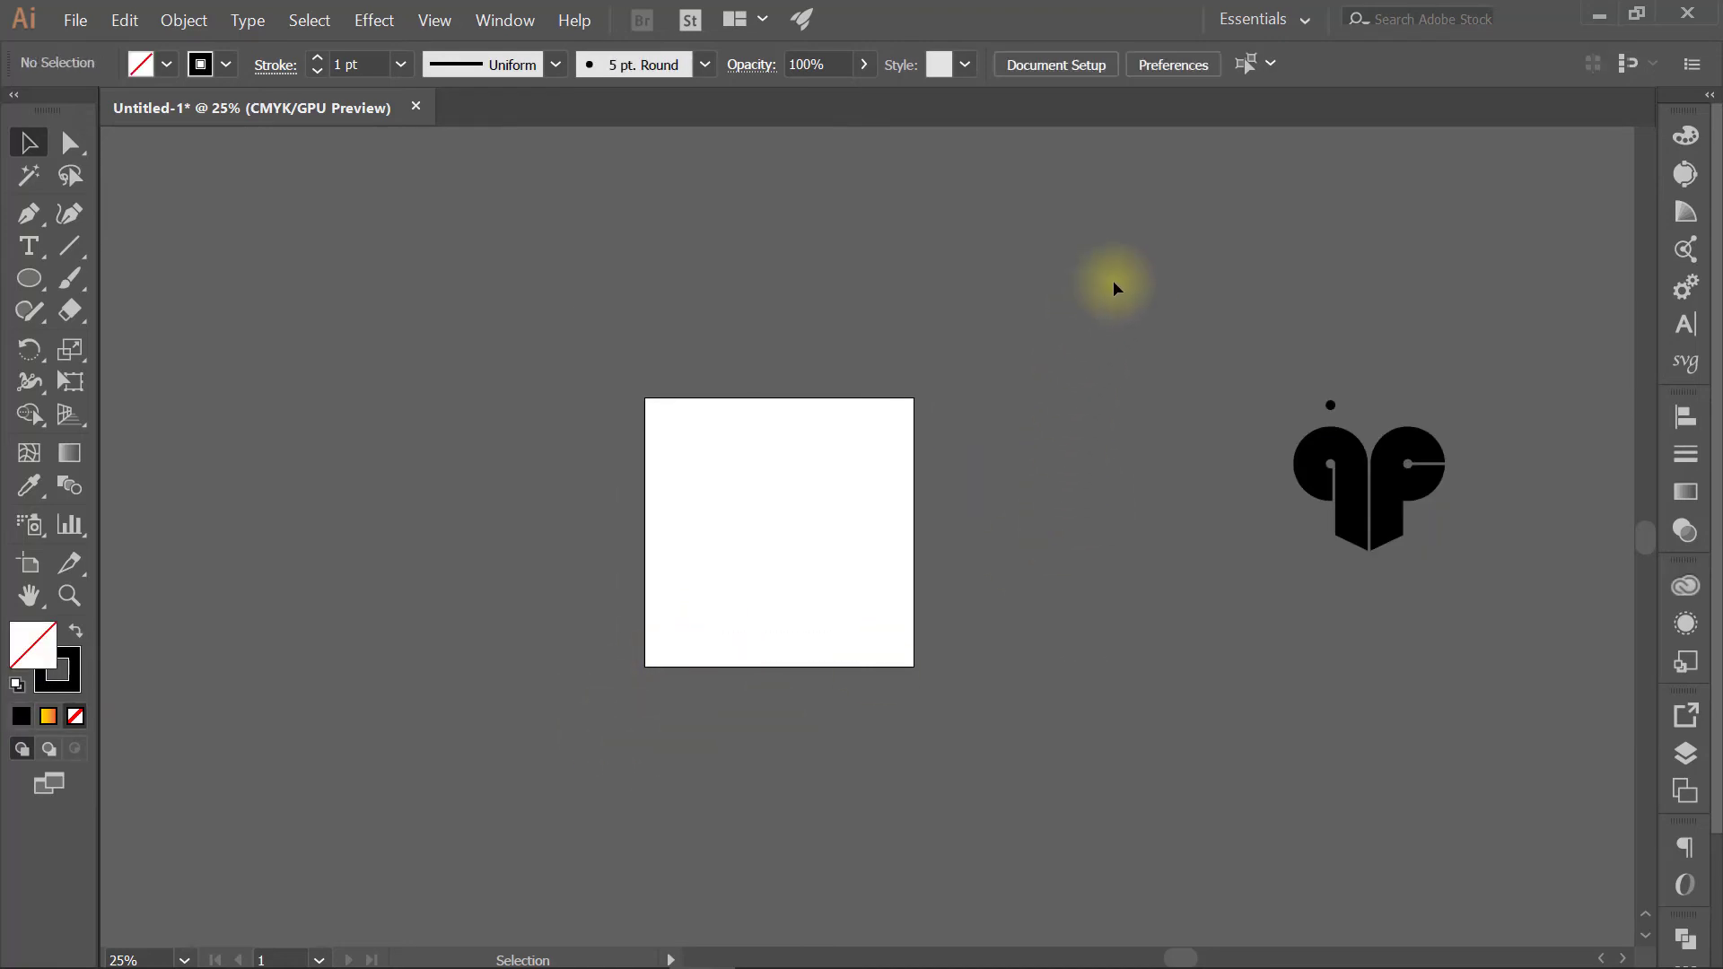
key("ctrl+a")
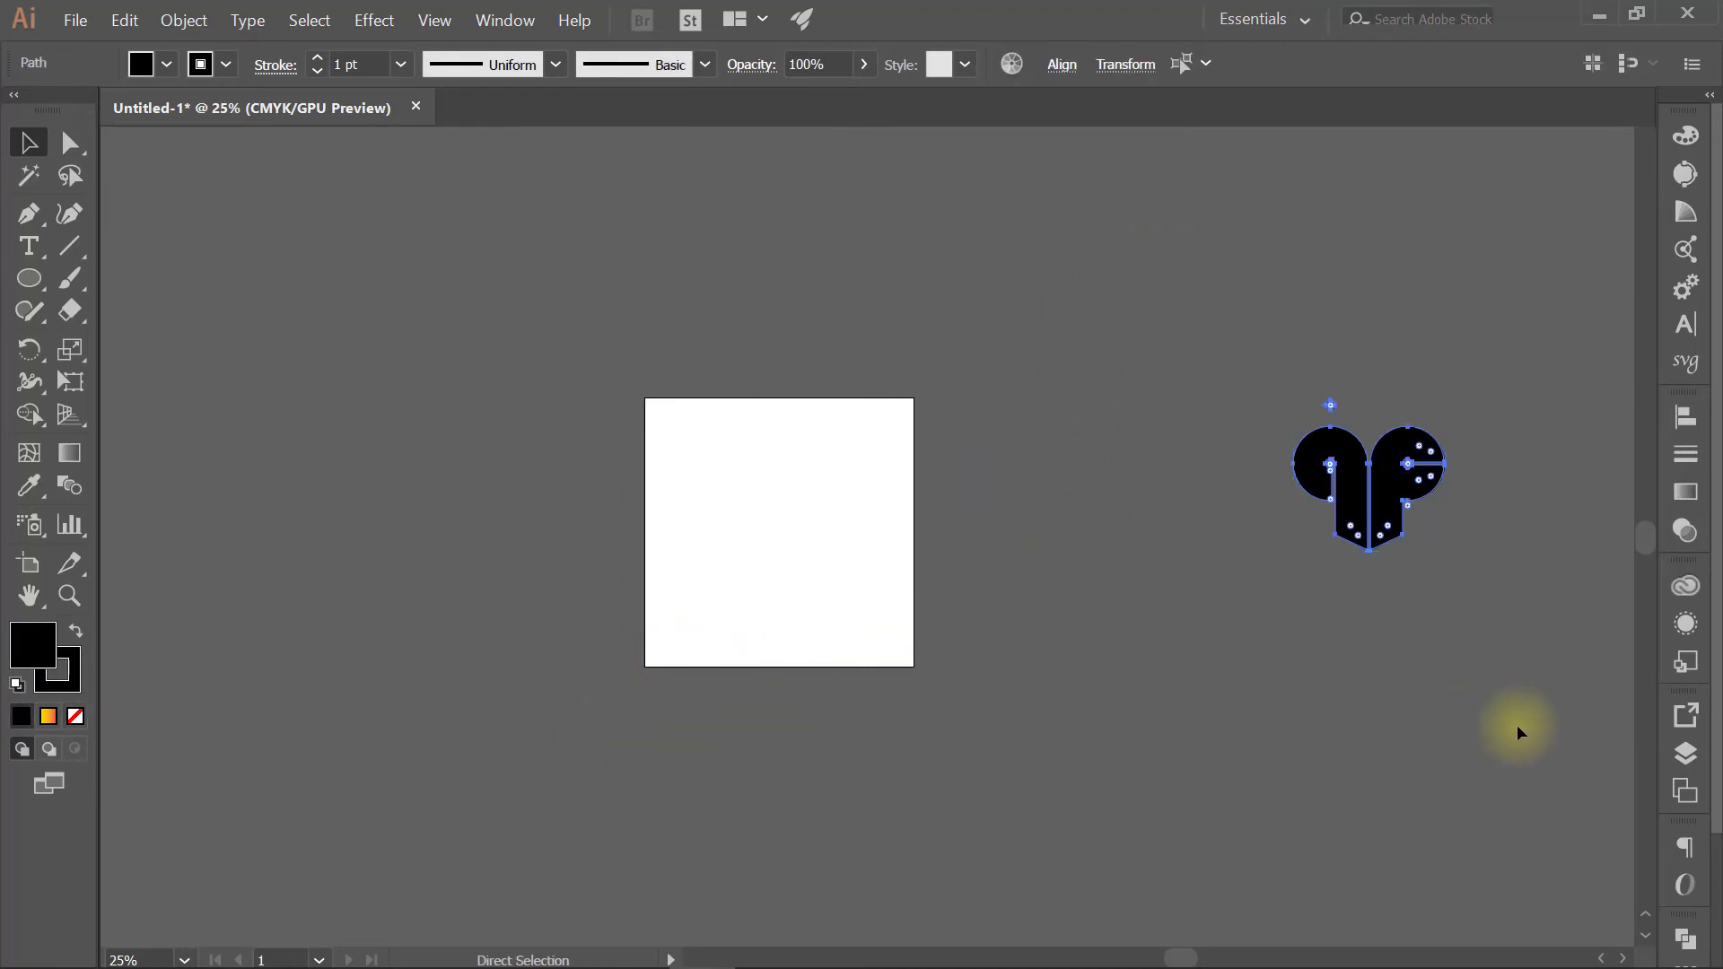
left_click(1224, 656)
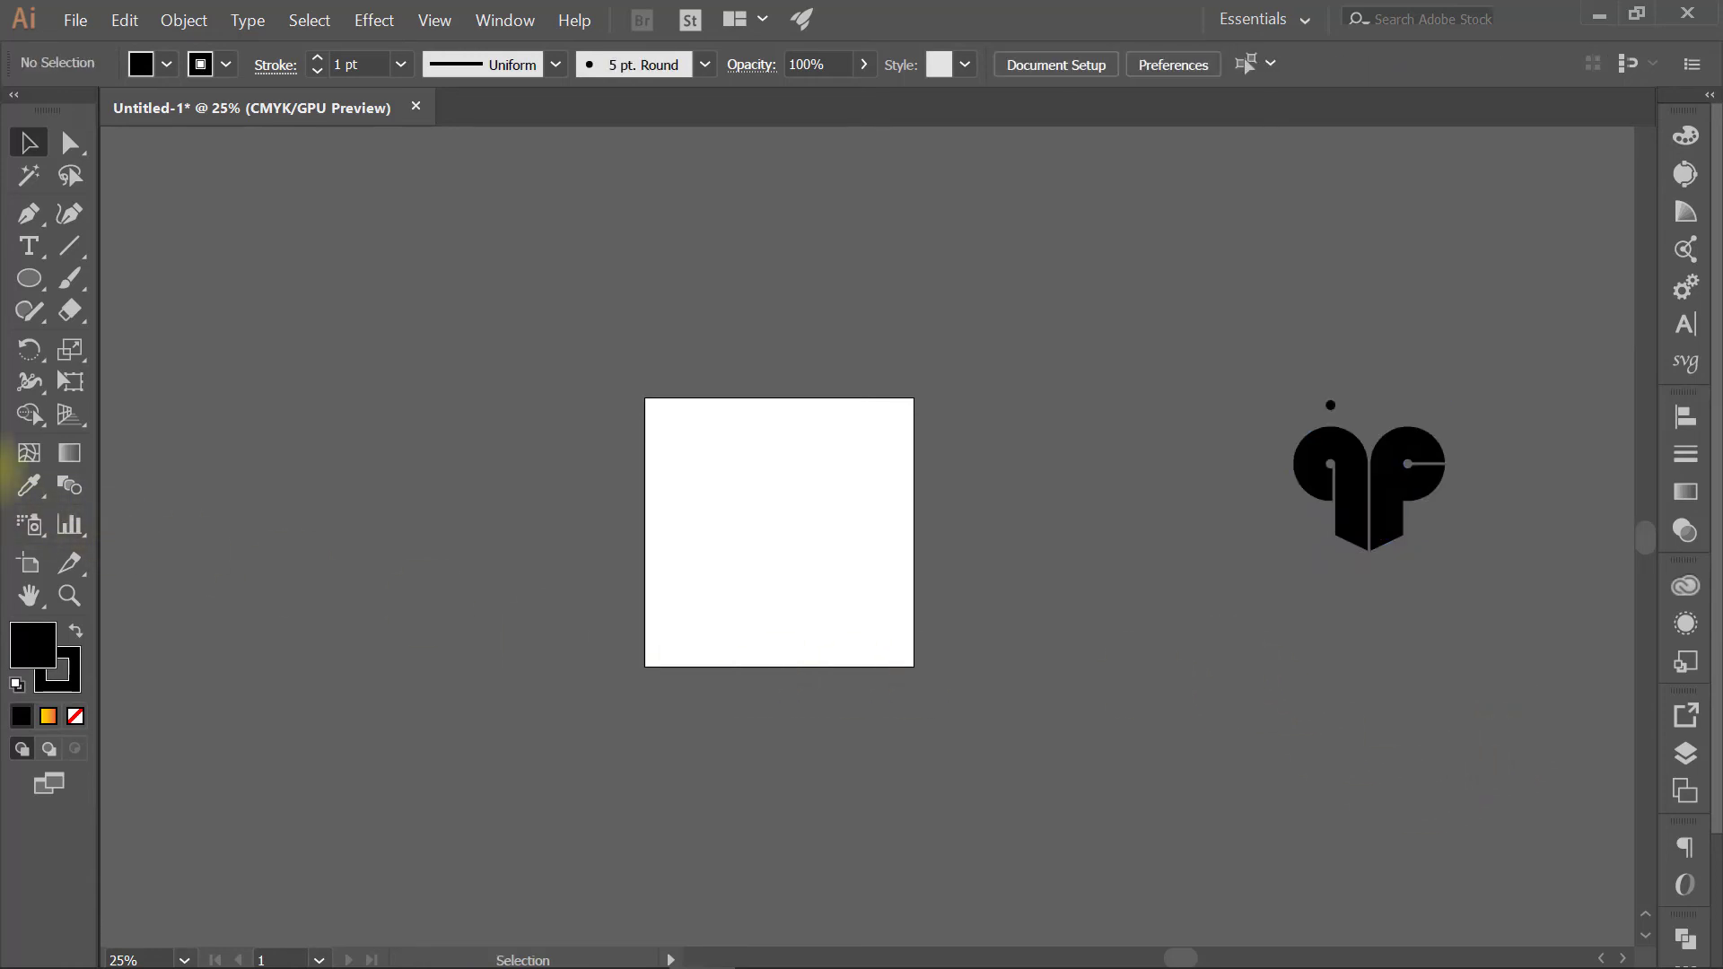
Step: Draw a black rounded square on the artboard and enlarge its corner radius
left_click(29, 280)
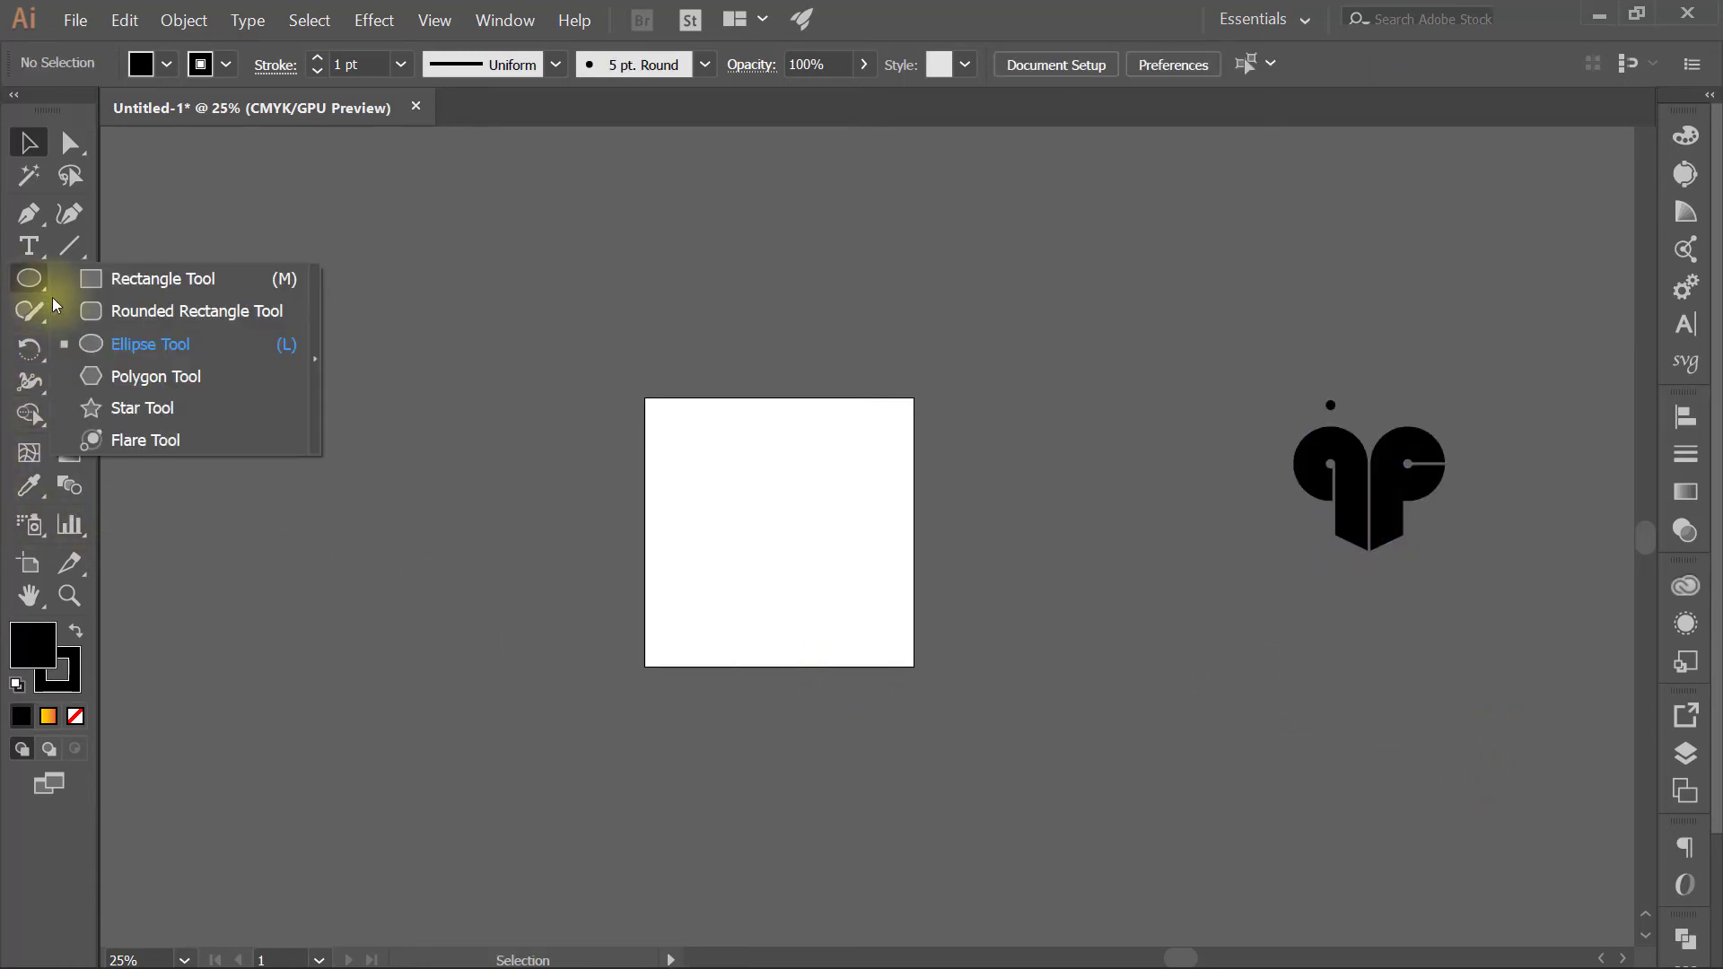
left_click(126, 311)
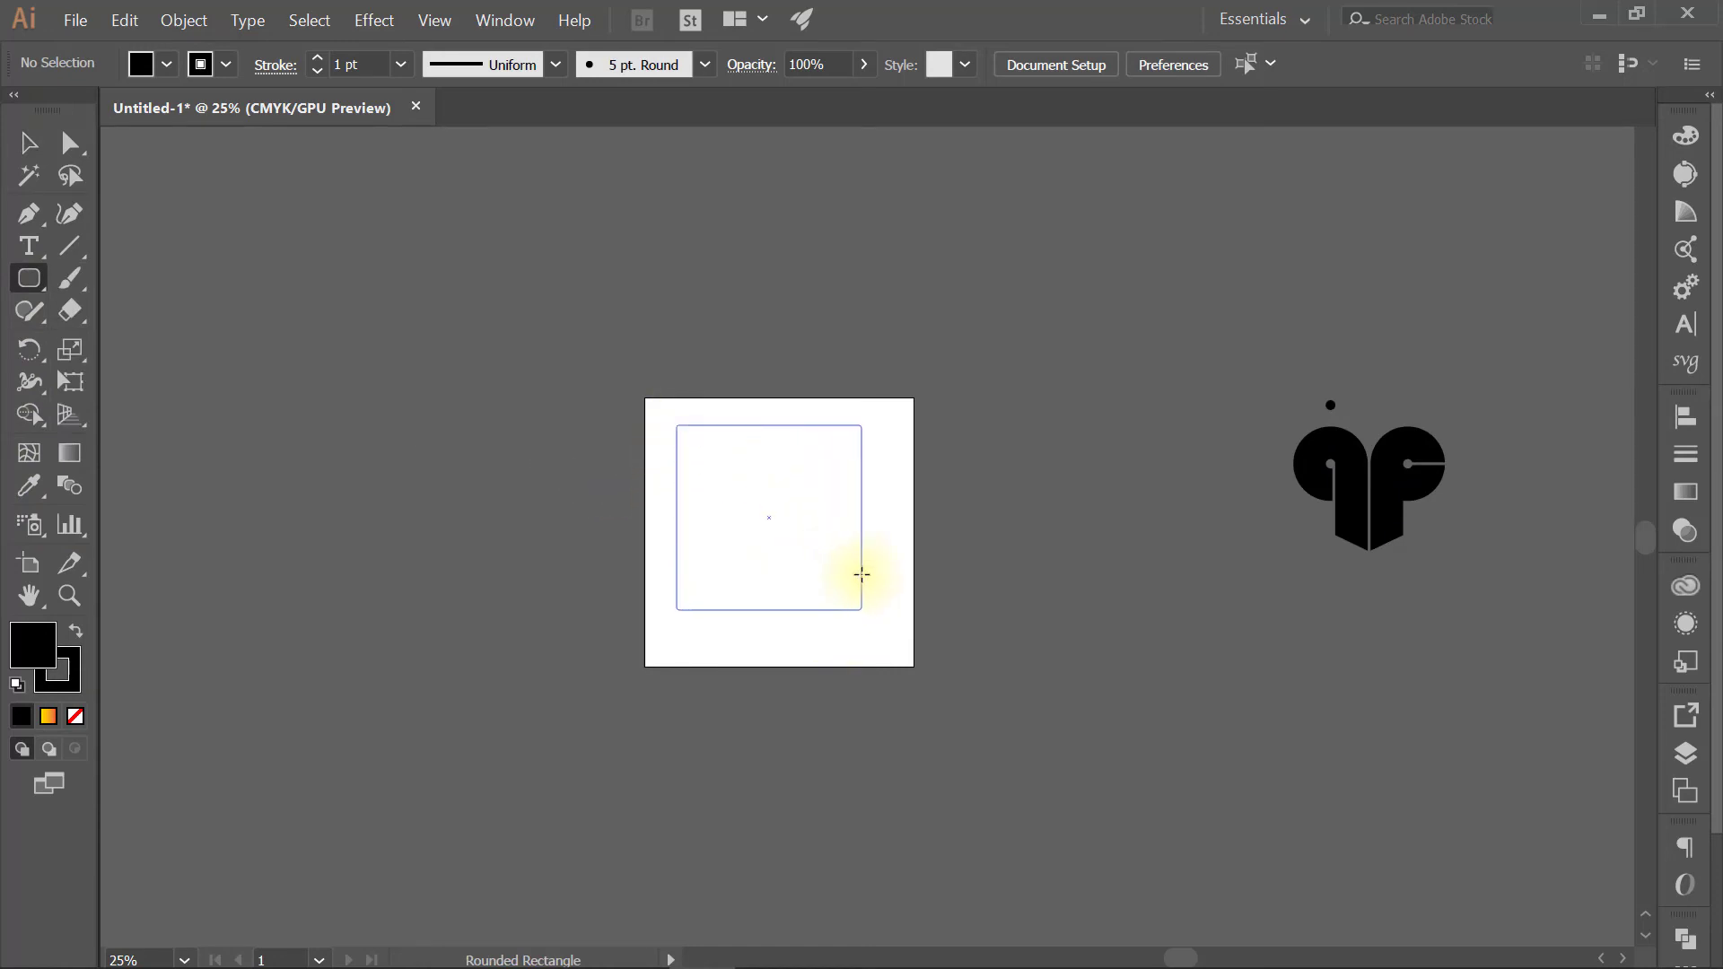
left_click_drag(862, 575, 849, 570)
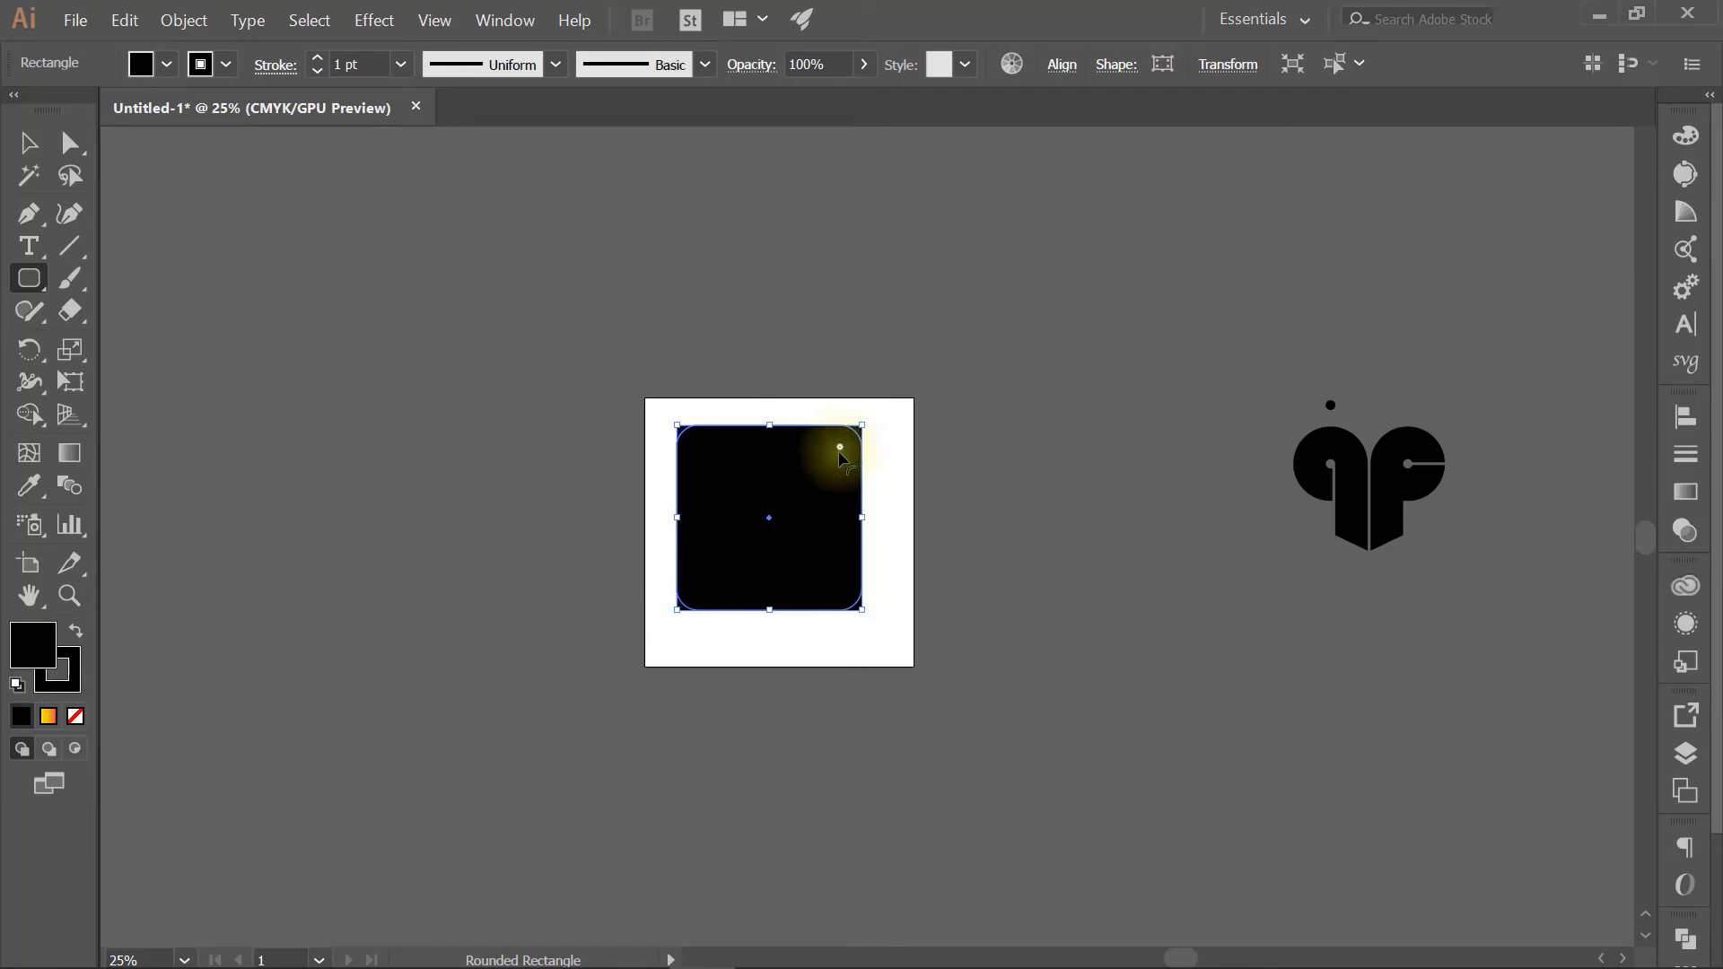
left_click_drag(840, 449, 842, 453)
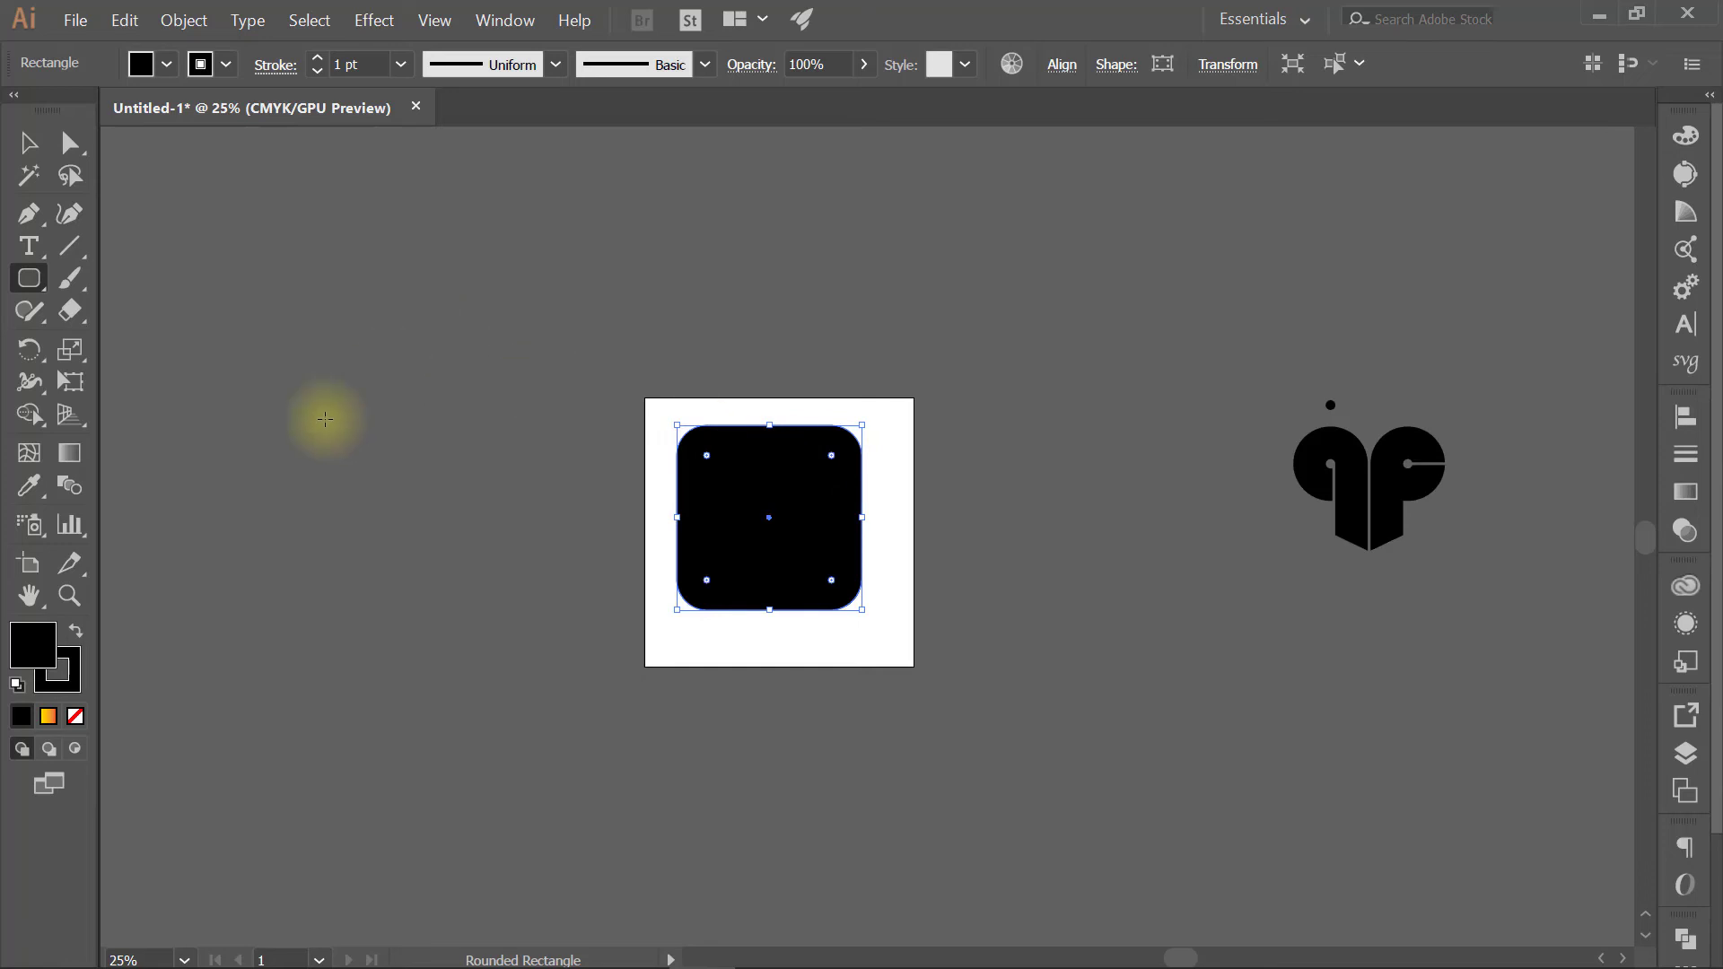
Step: Fill the rounded square with the yellow-red gradient swatch
left_click(69, 453)
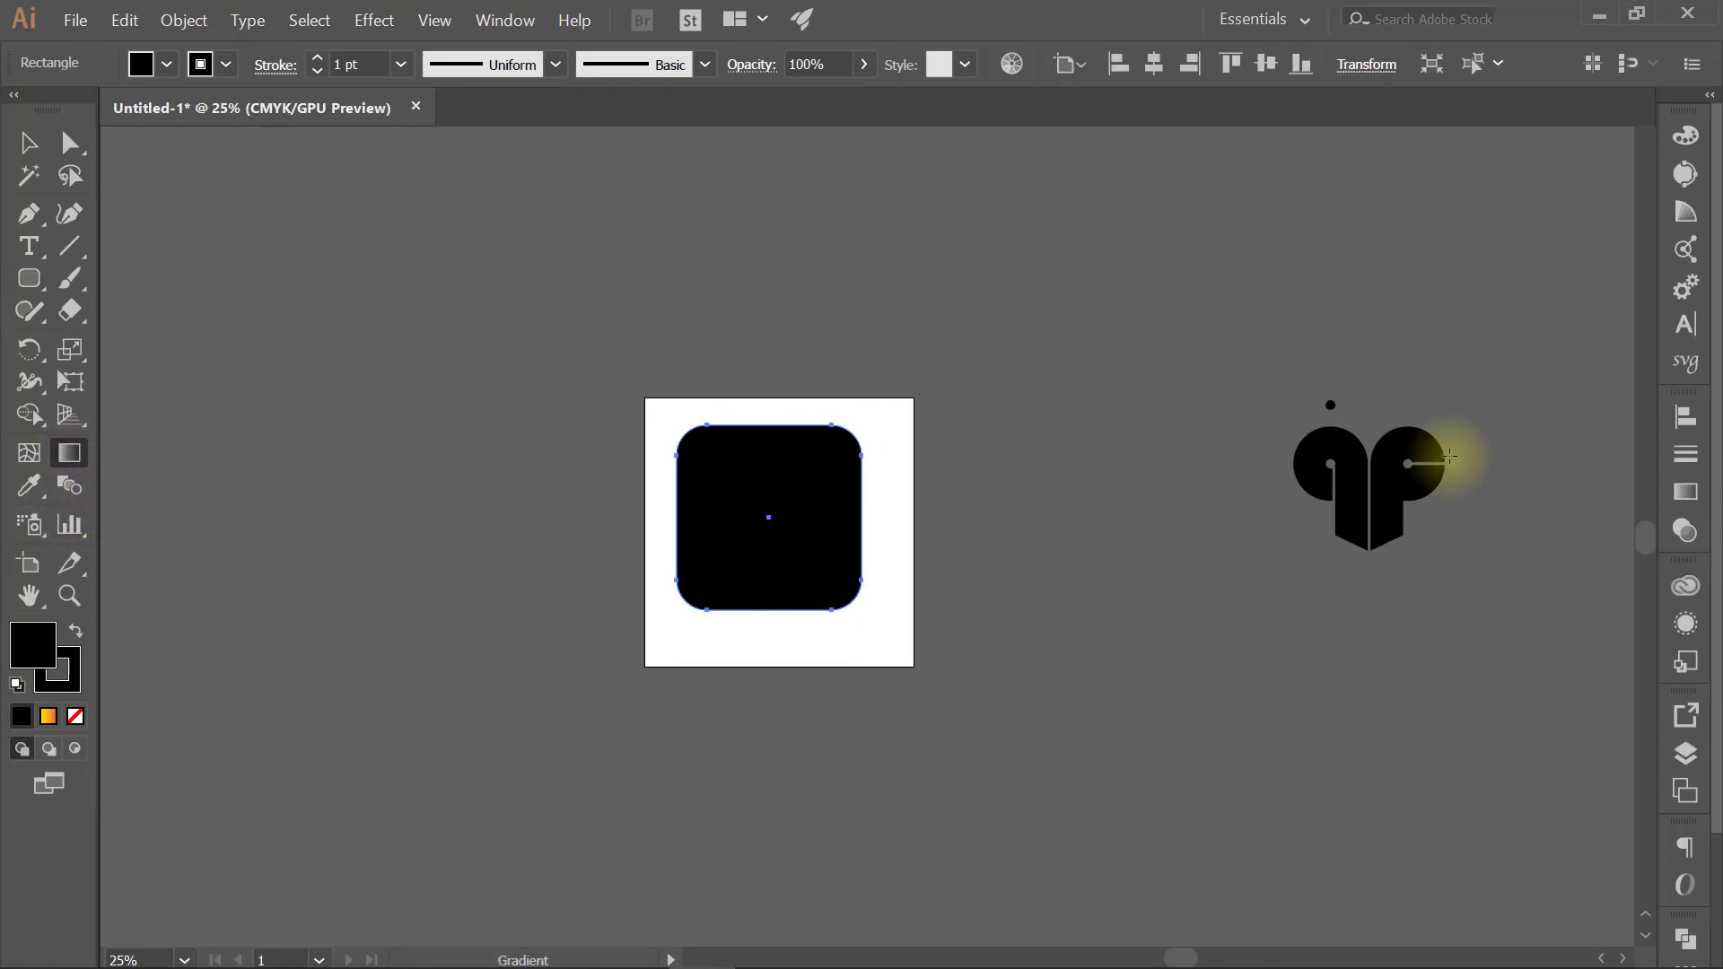
left_click(1687, 493)
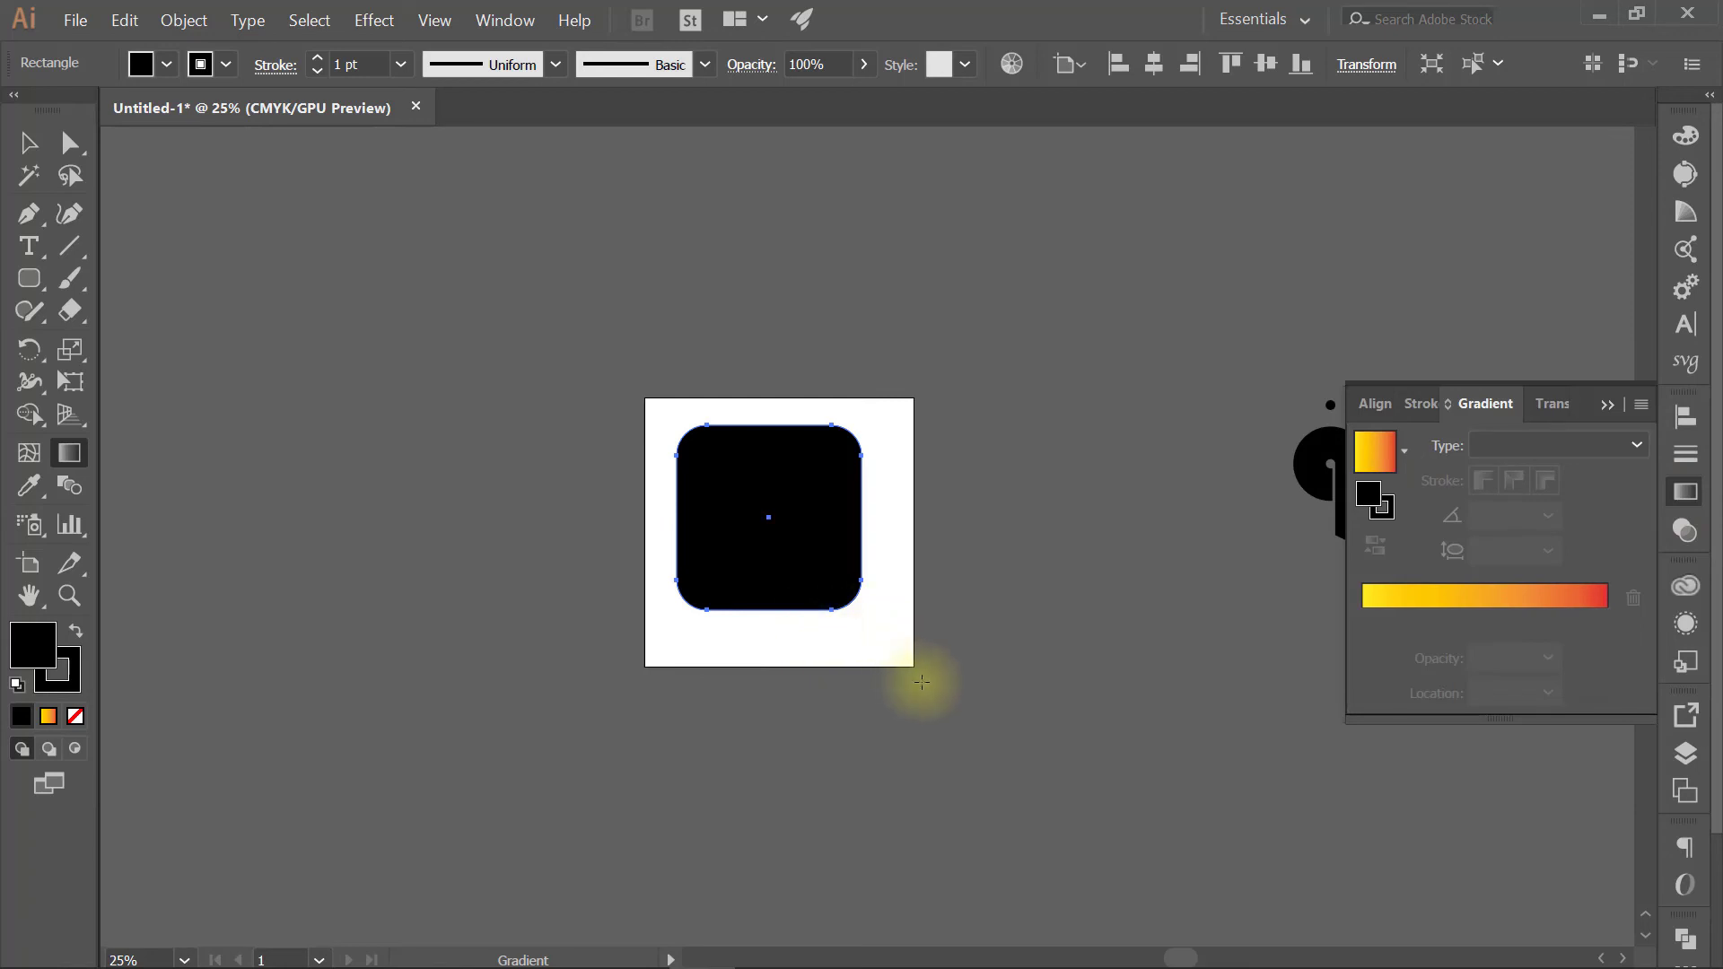
left_click_drag(920, 680, 633, 396)
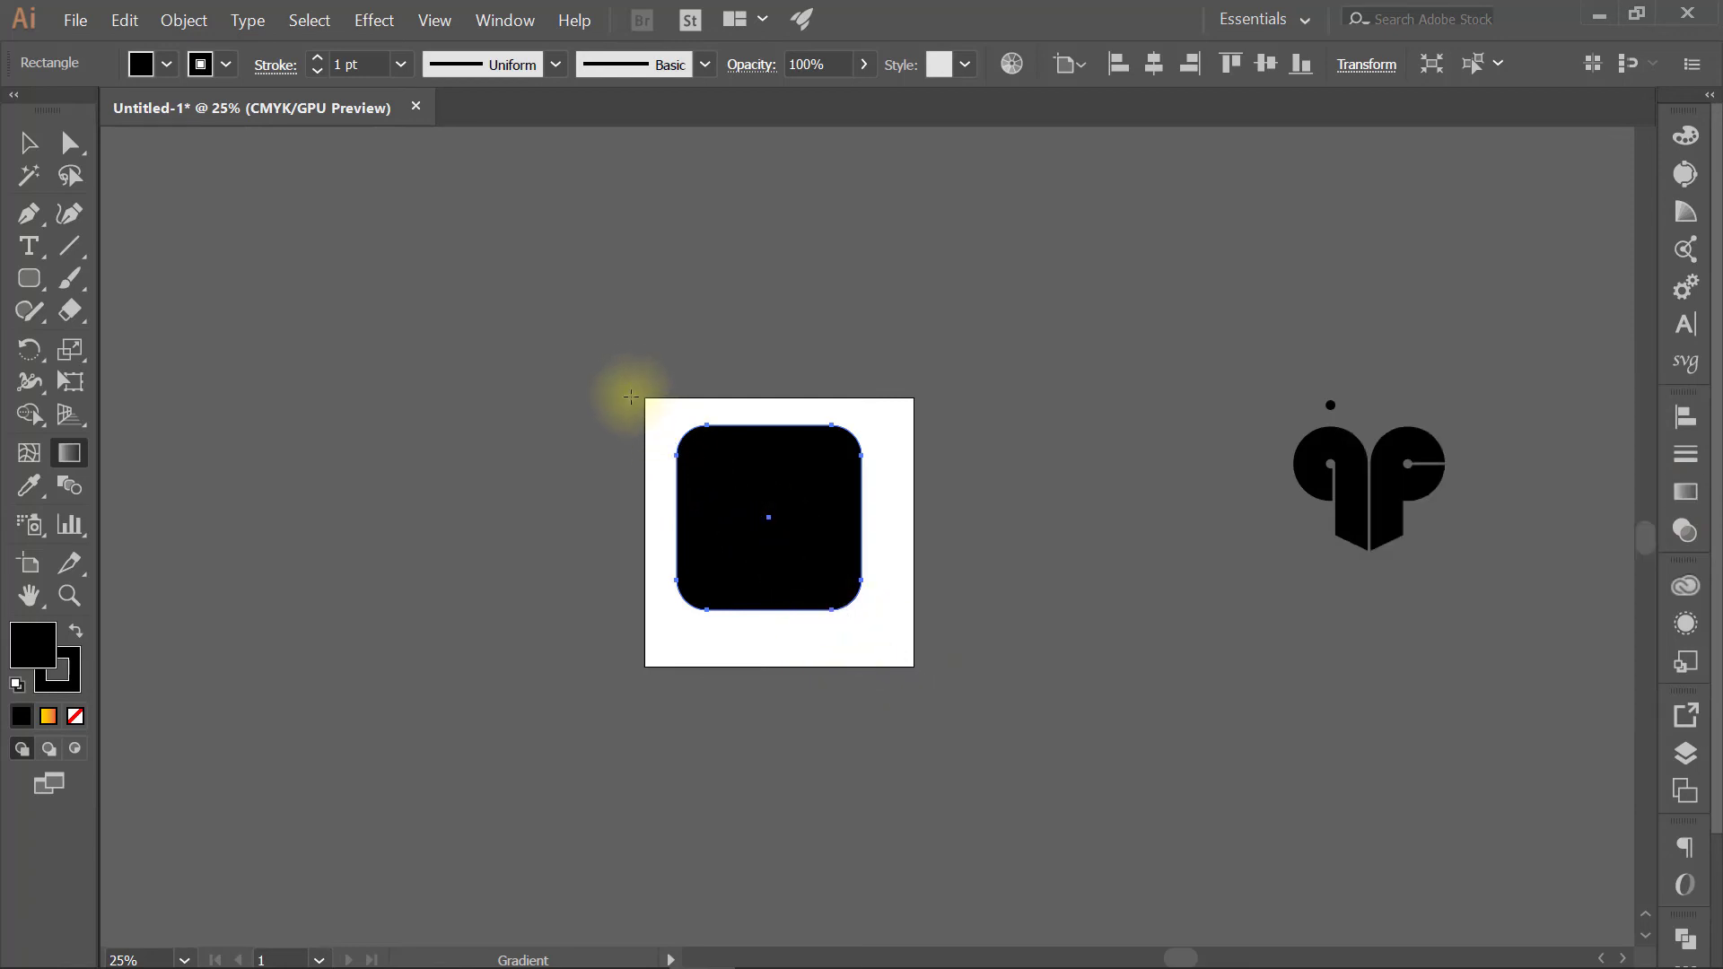
left_click(28, 142)
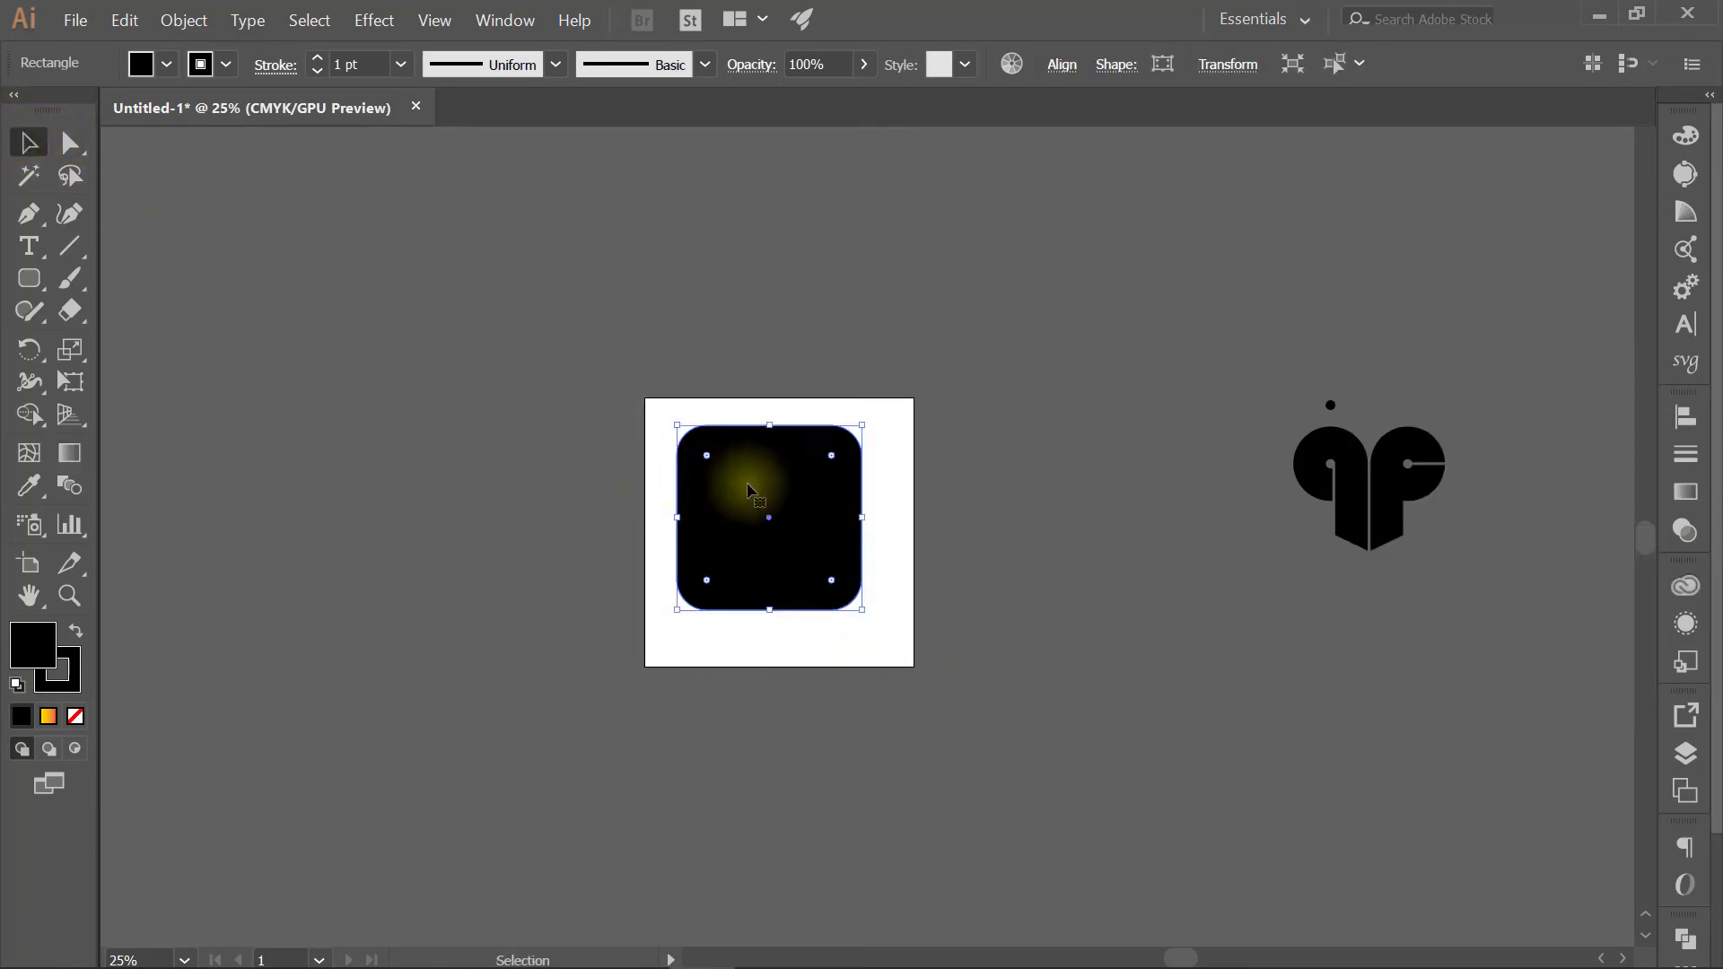
left_click(1688, 494)
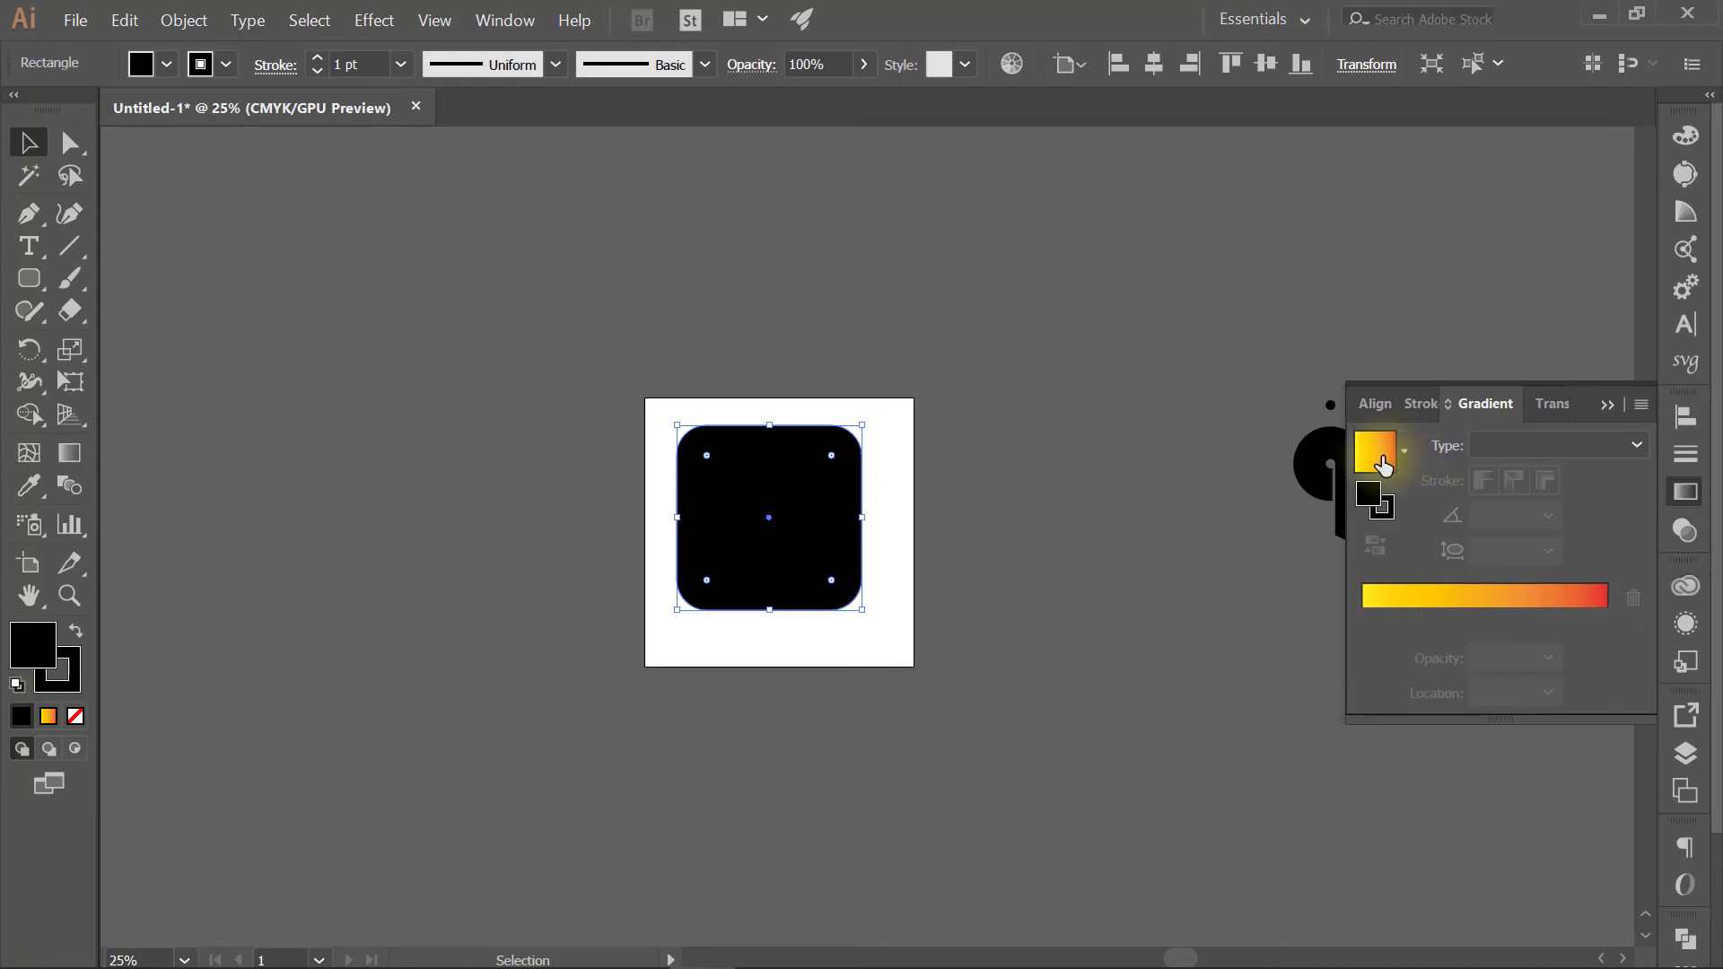
left_click(1383, 465)
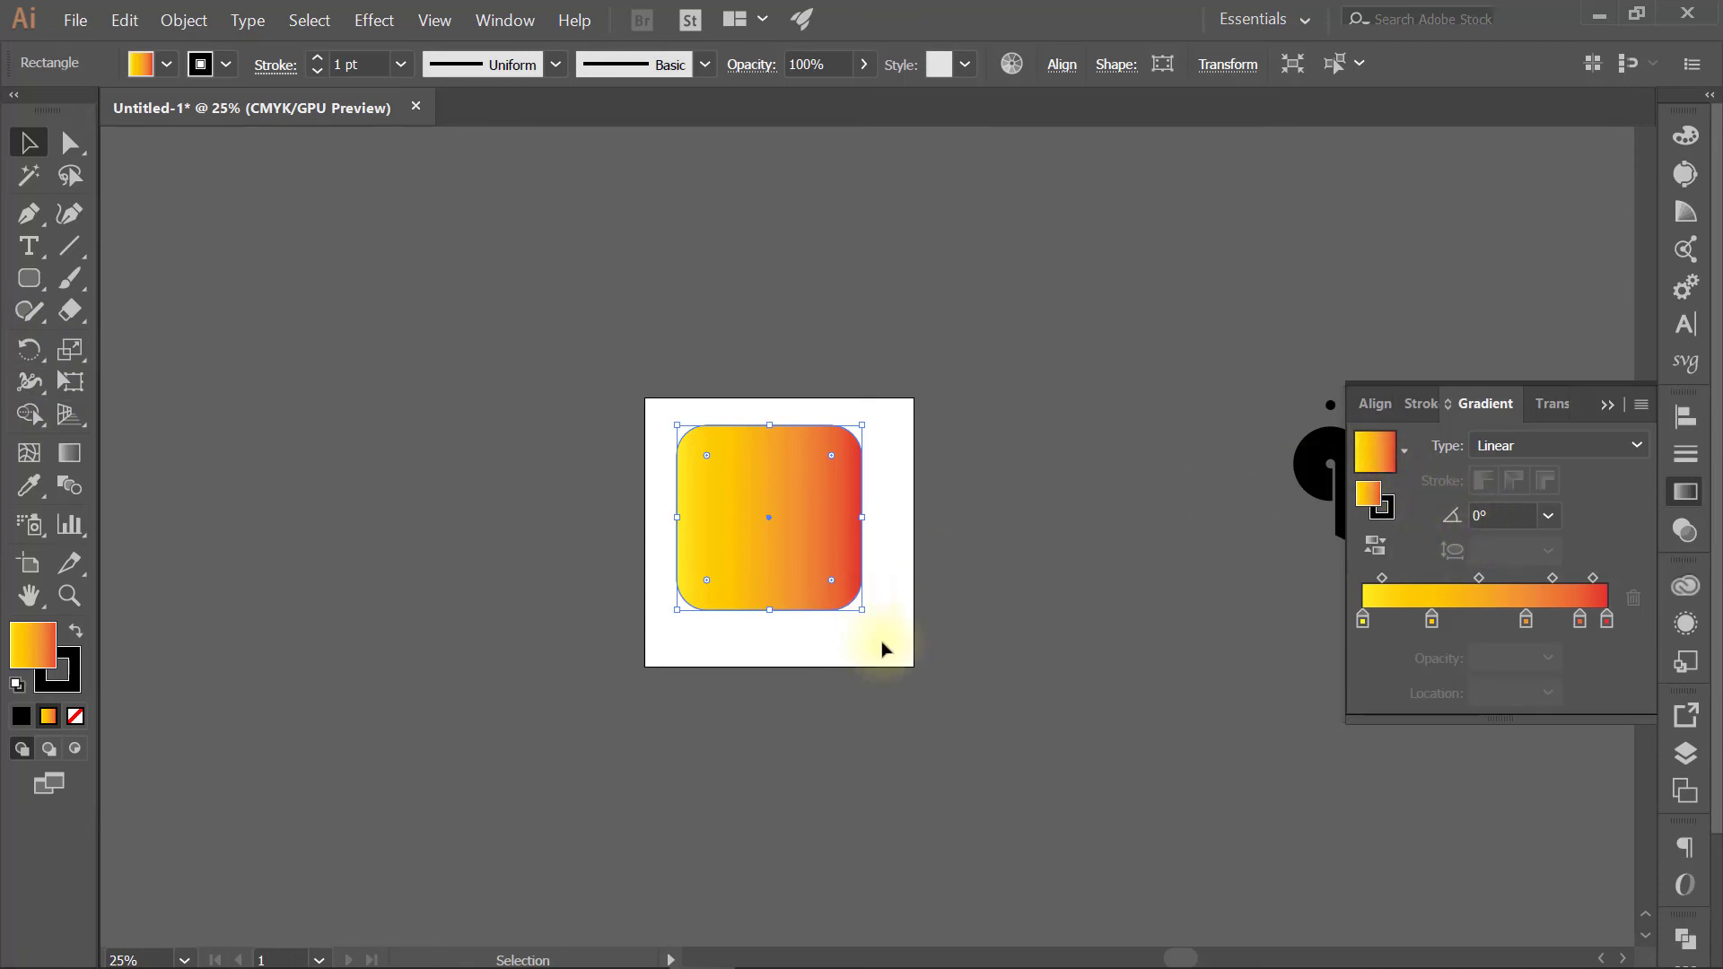
Step: Angle the gradient diagonally: orange at top-left, yellow at bottom-right
left_click(70, 454)
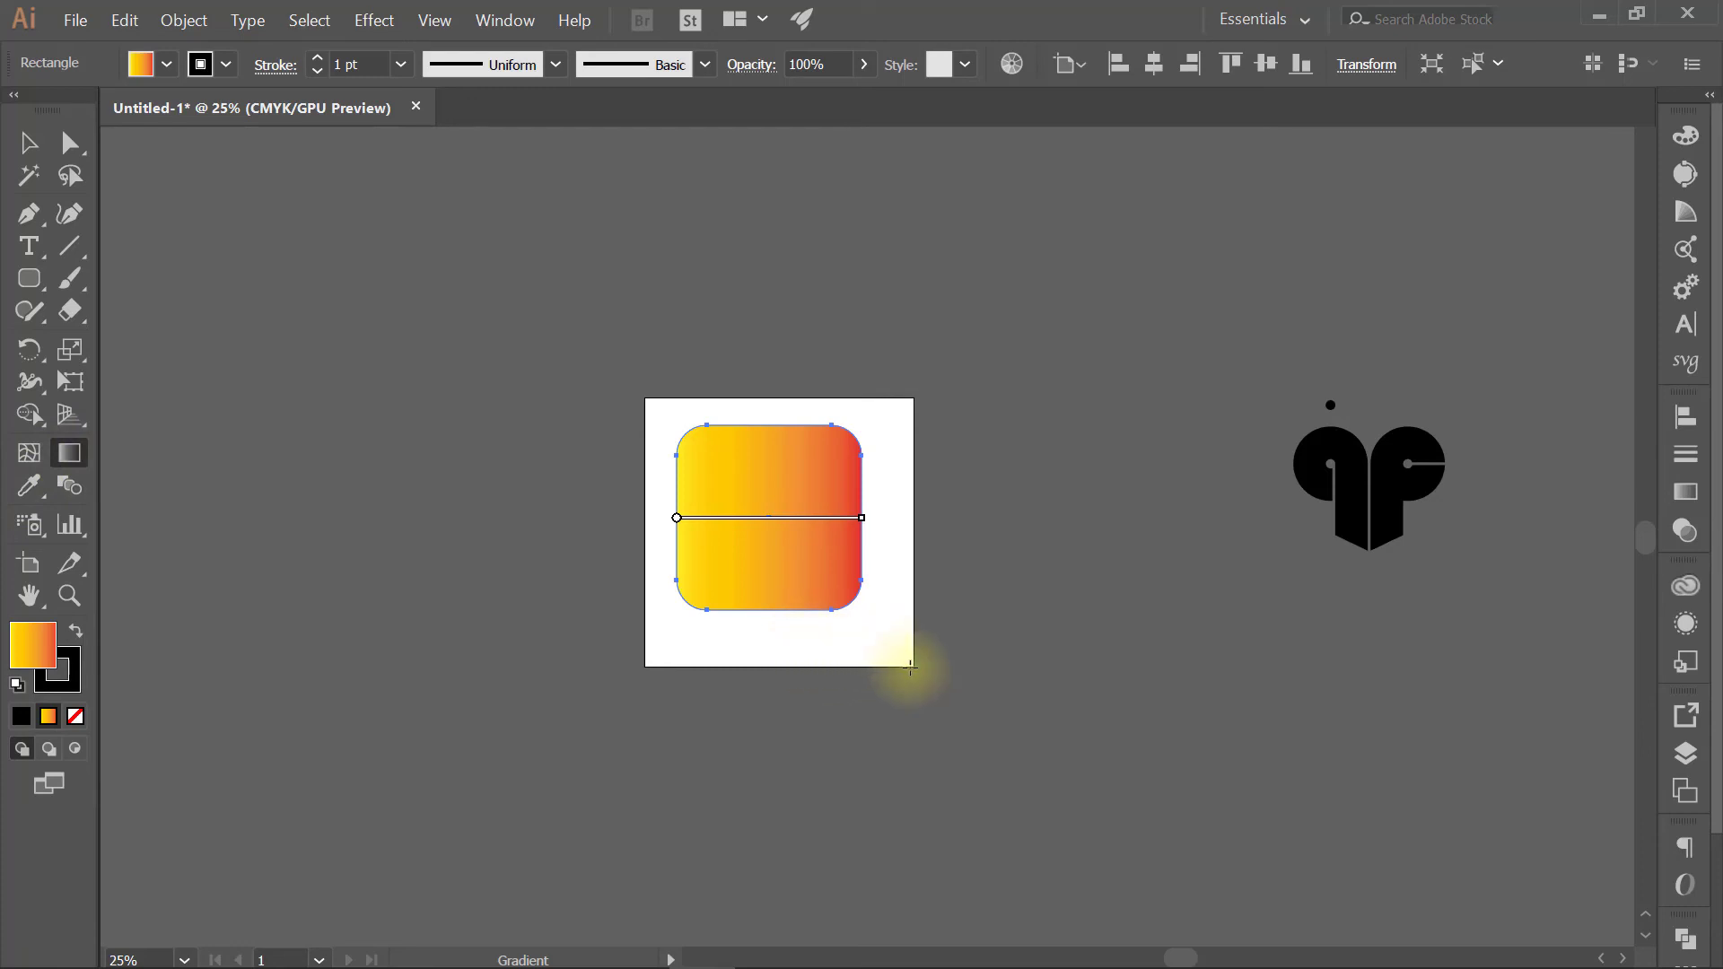
left_click_drag(913, 665, 648, 402)
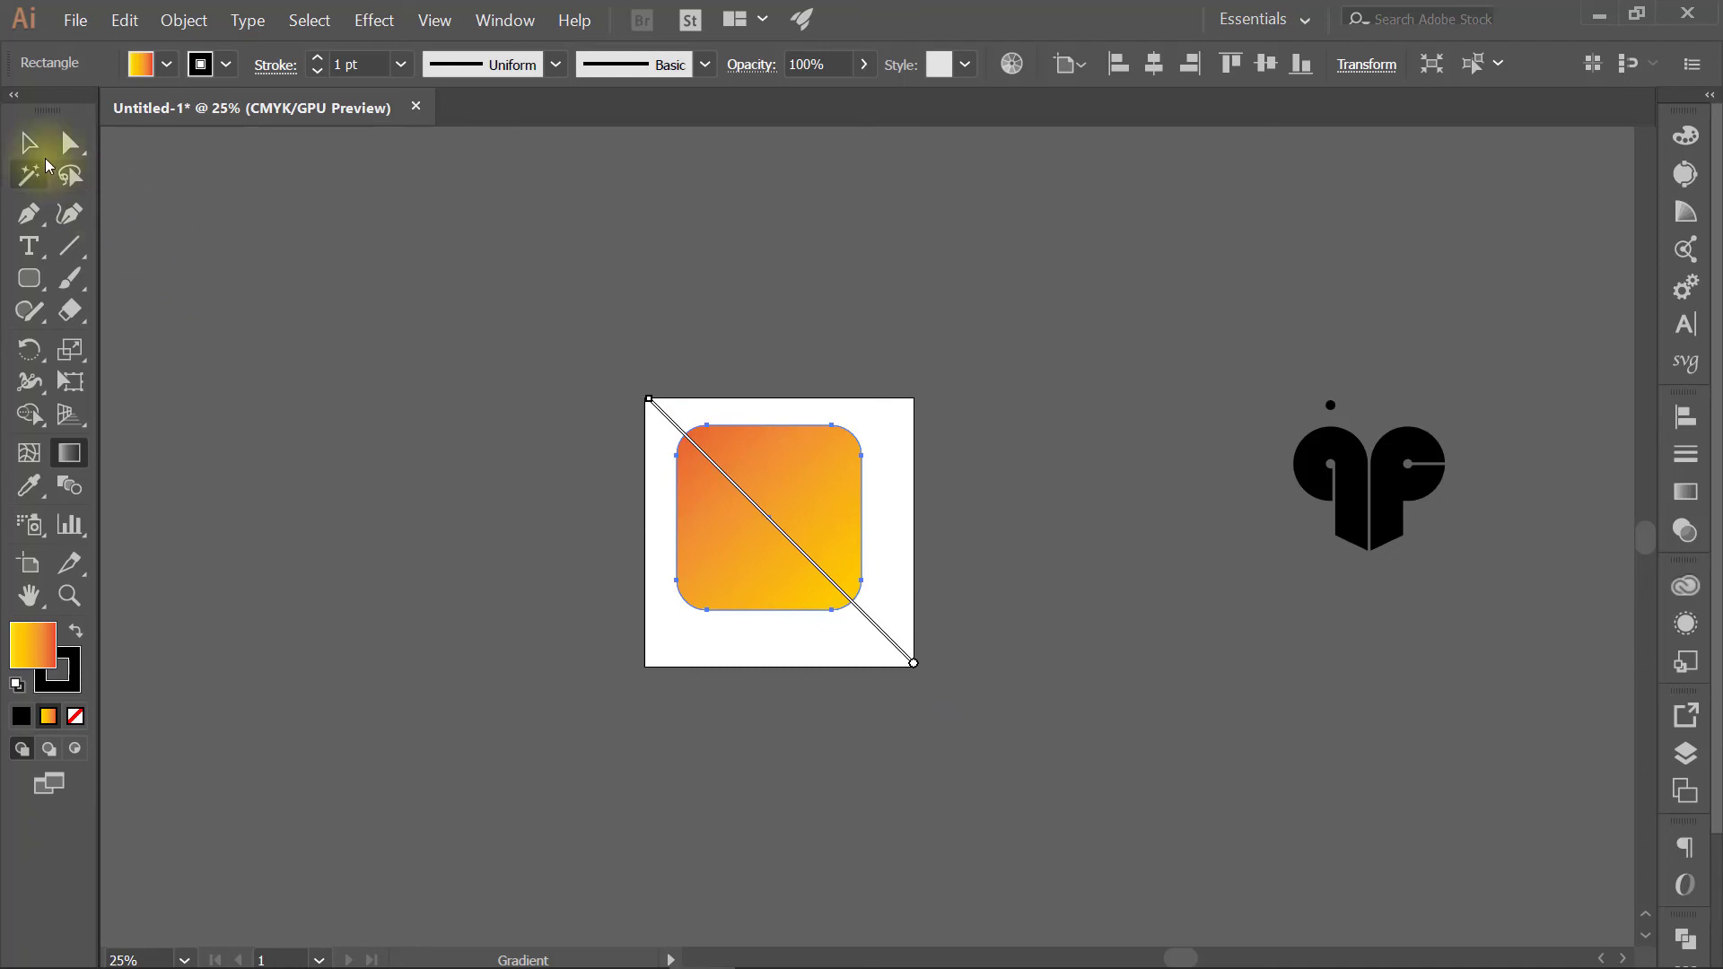
left_click(28, 142)
Step: Centre the logo horizontally and vertically on the rounded square
left_click(1214, 471)
key("ctrl+a")
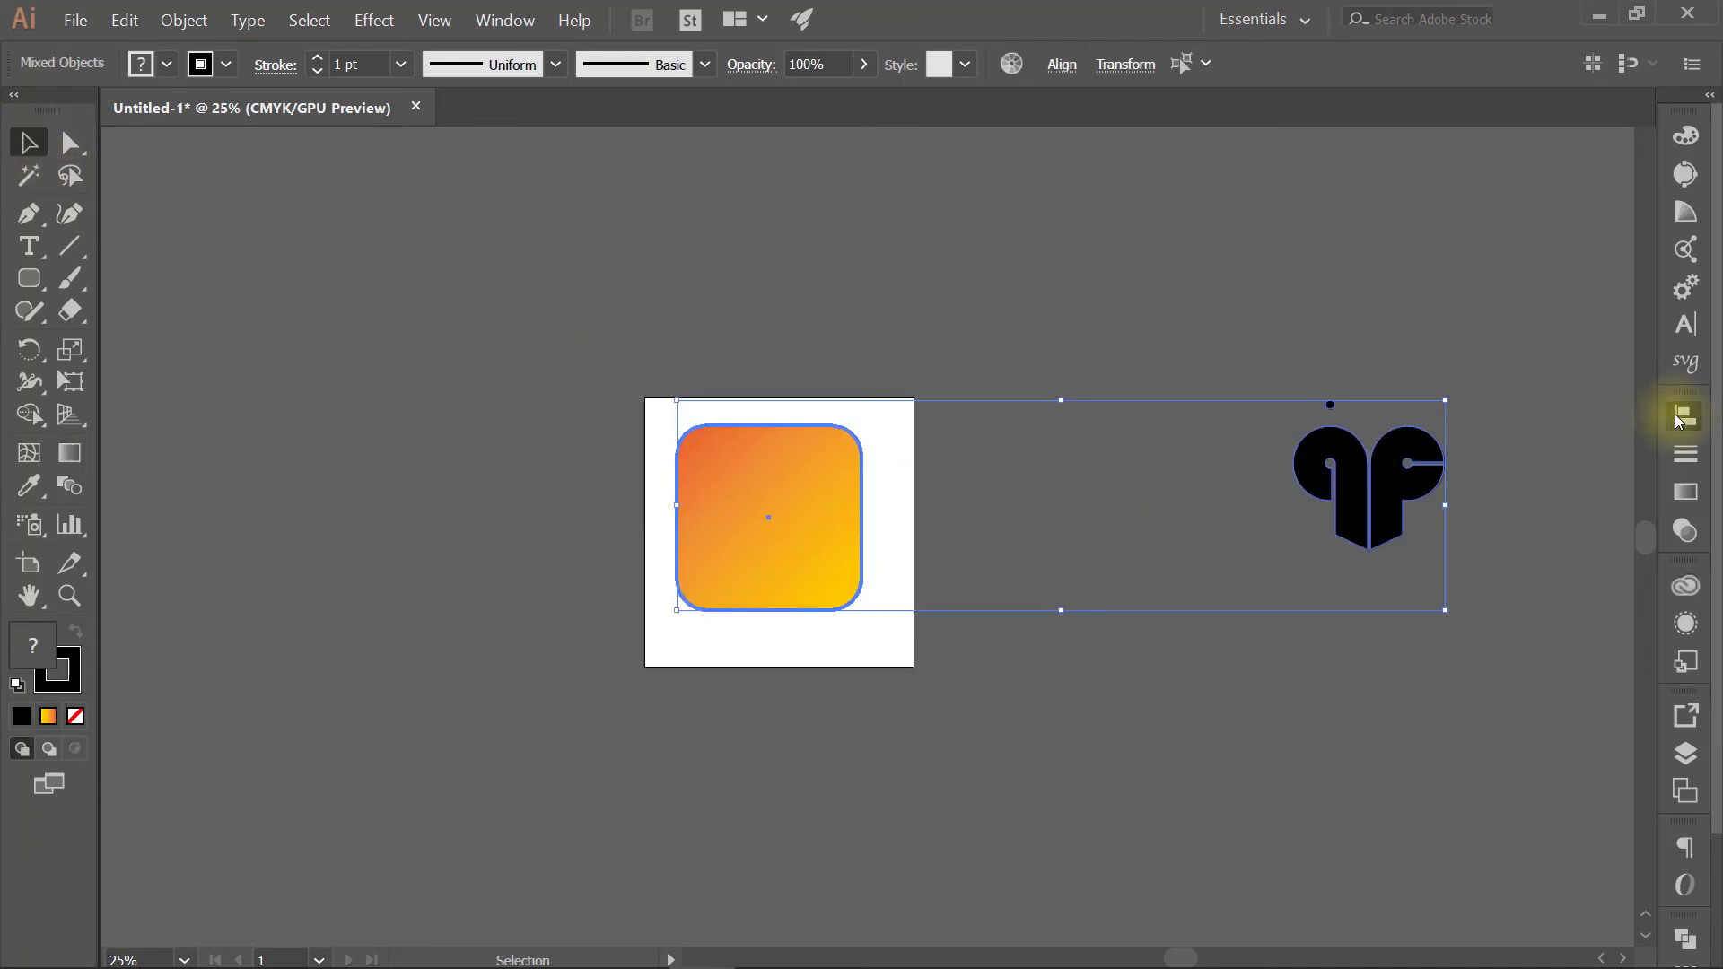
left_click(1686, 418)
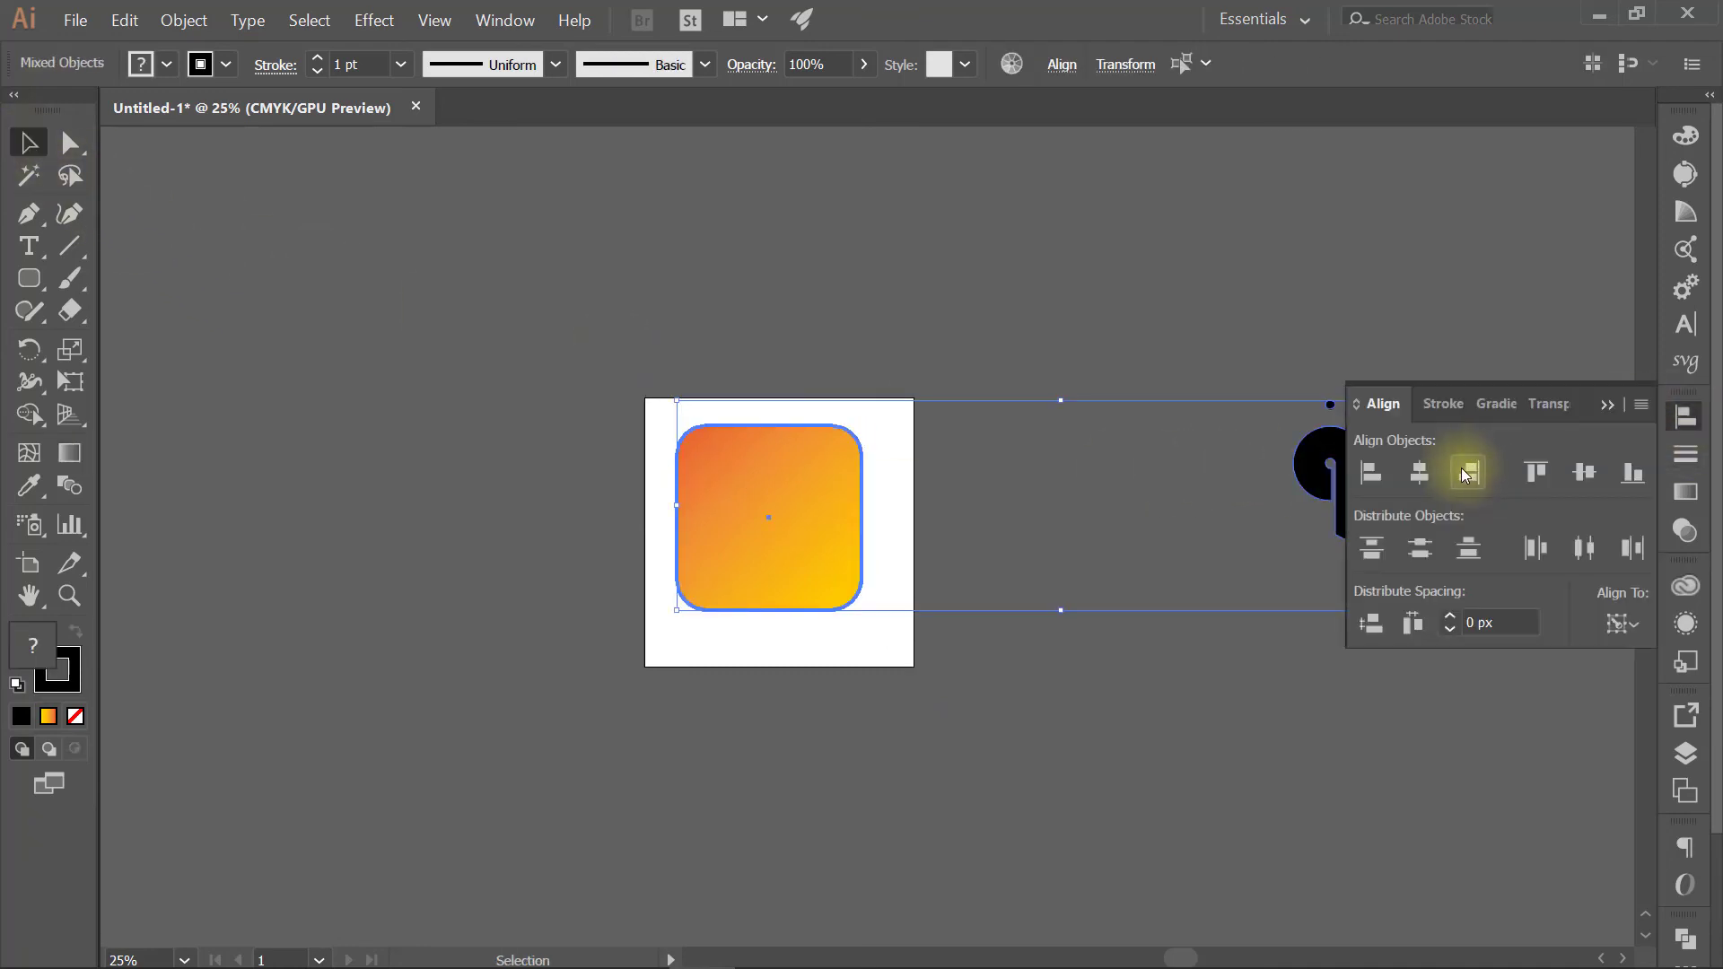
left_click(1418, 472)
Step: Send the gradient square to the back behind the logo
left_click(1053, 399)
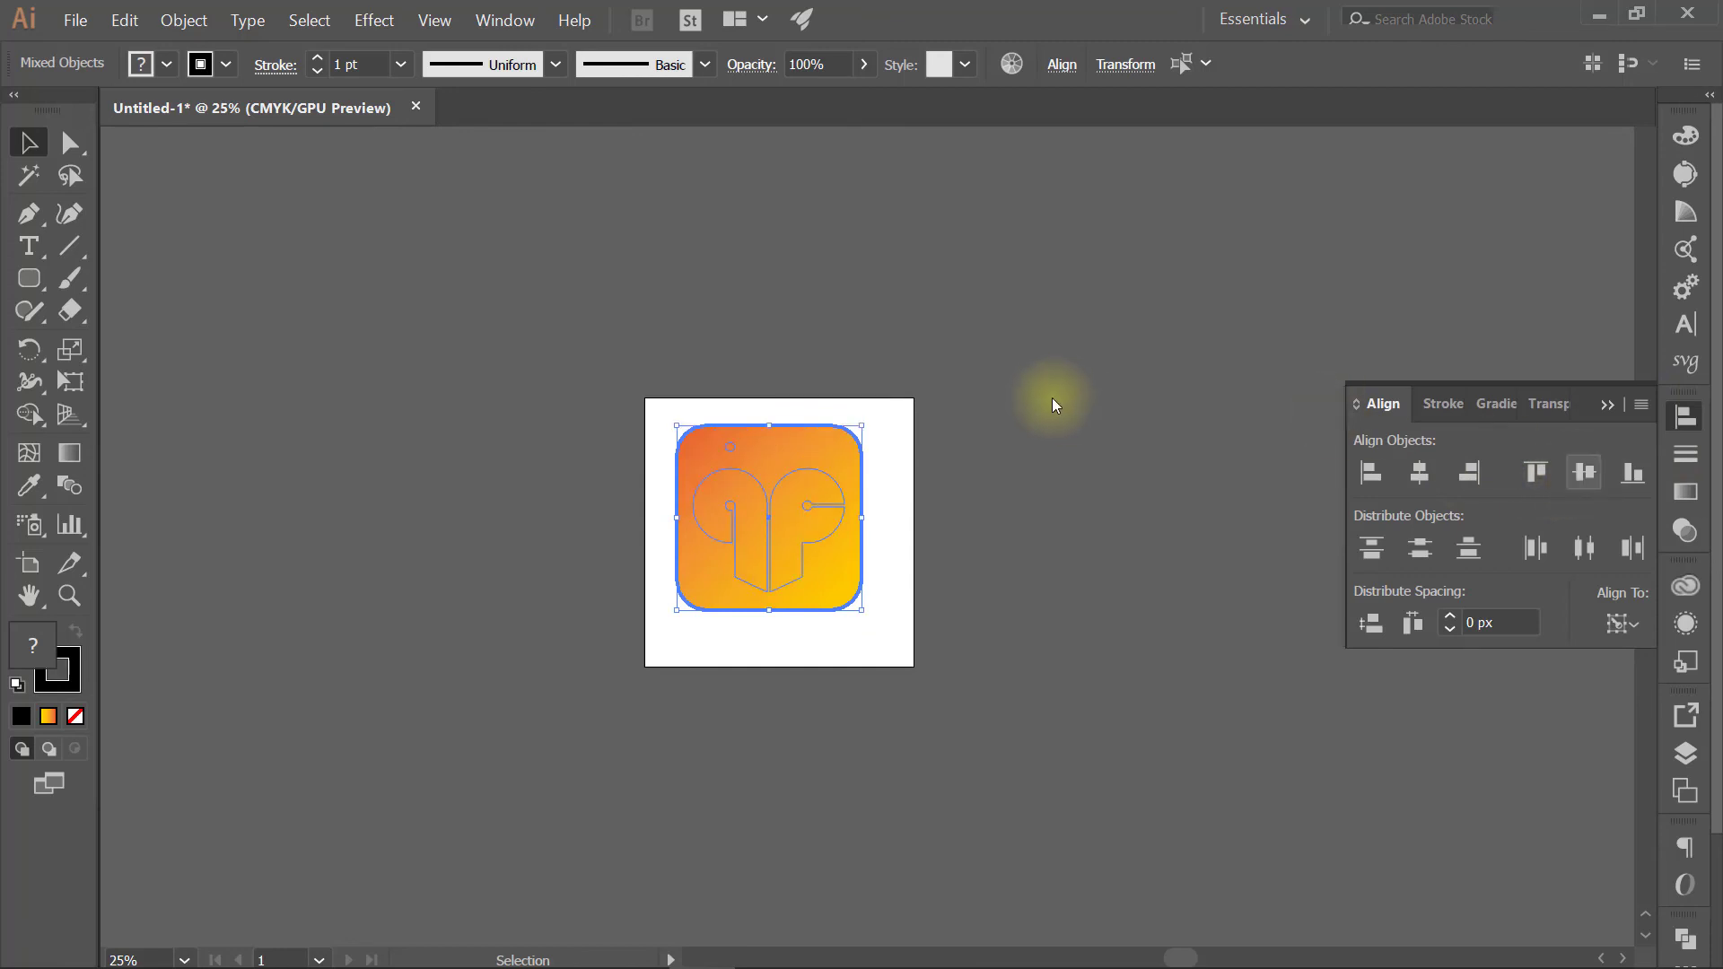
right_click(810, 504)
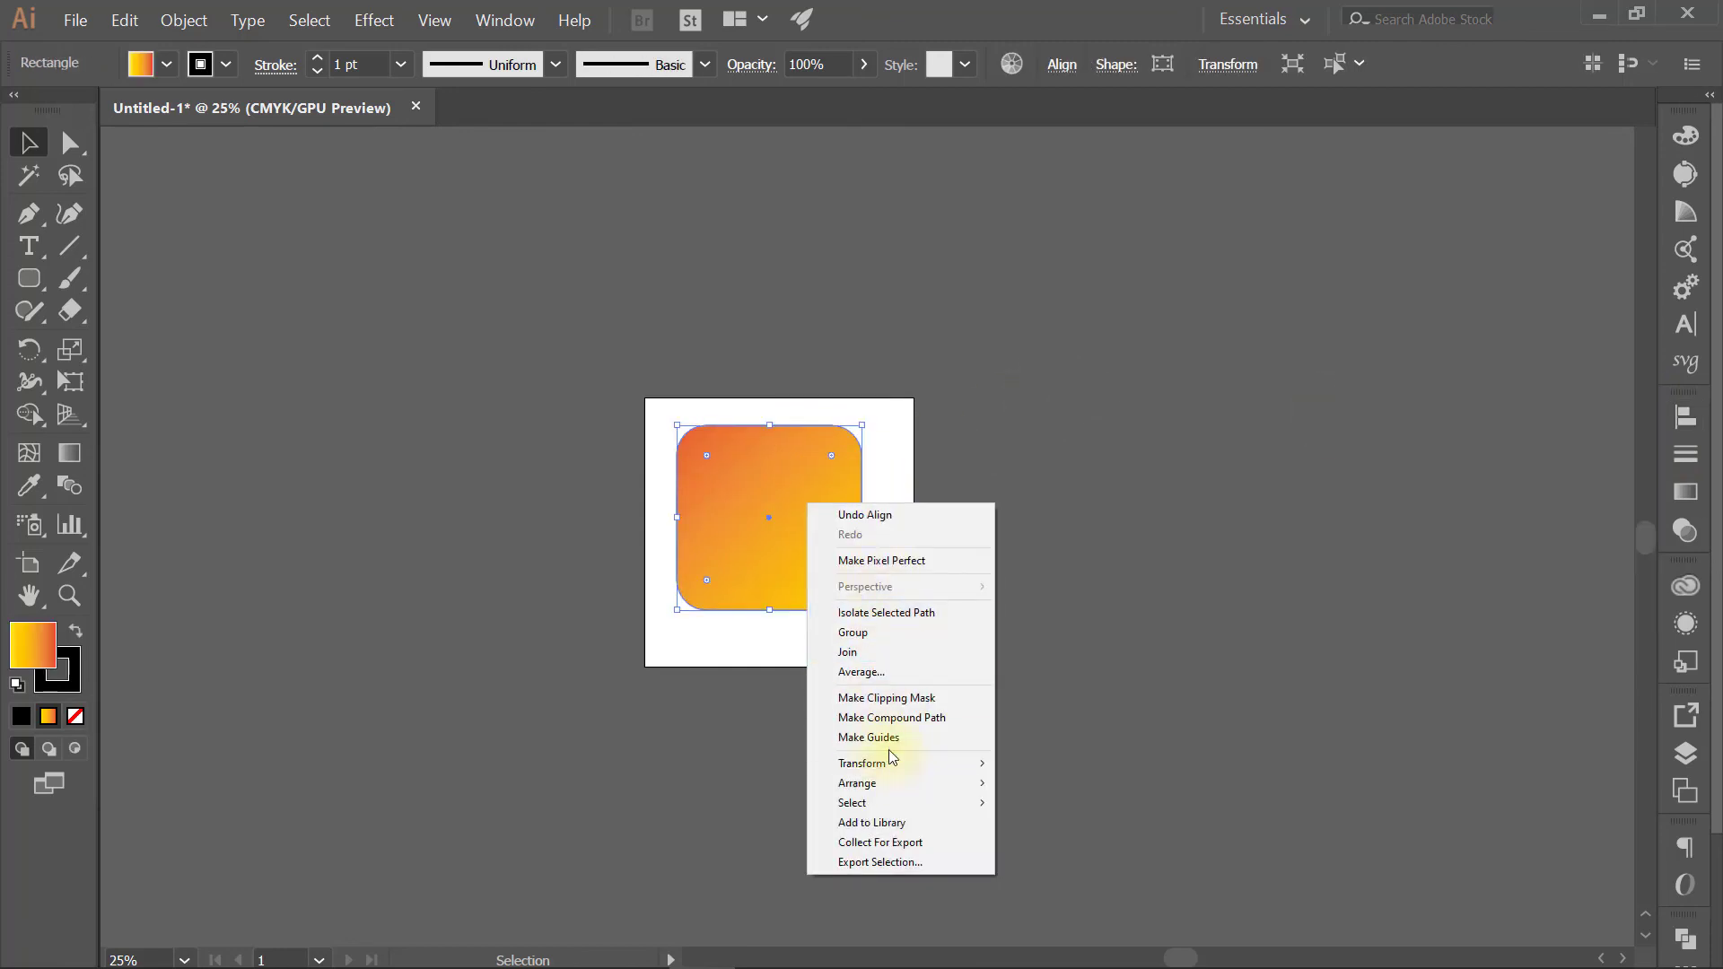
mouse_move(858, 784)
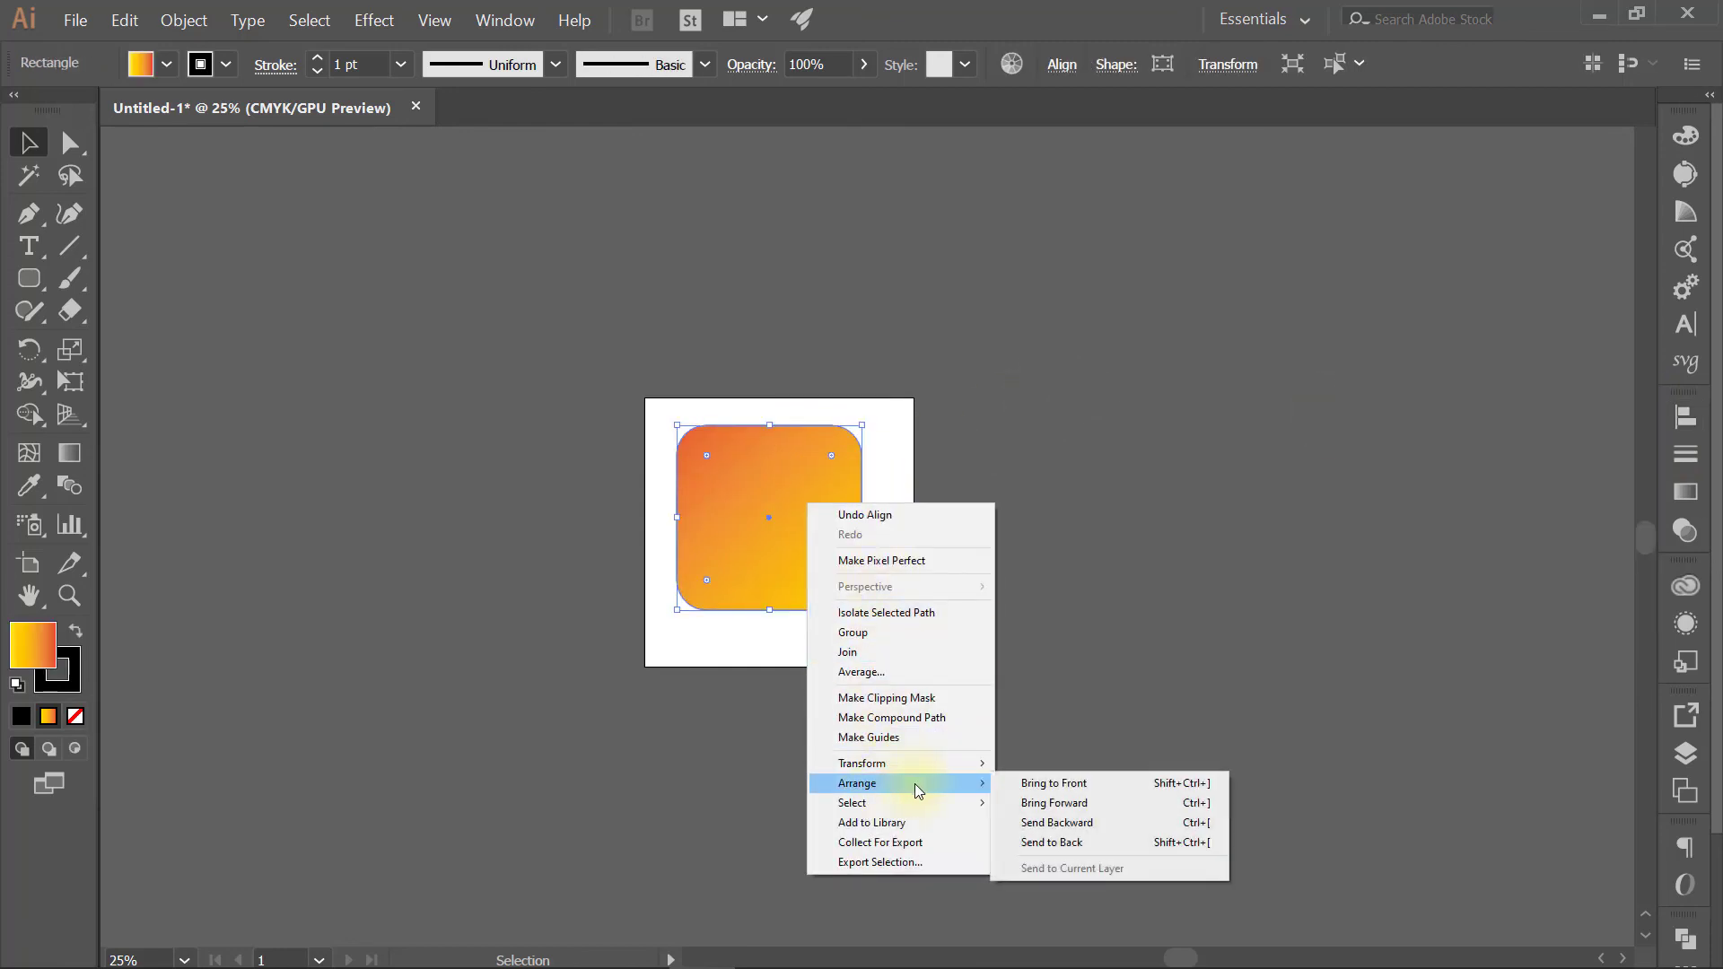
left_click(1059, 842)
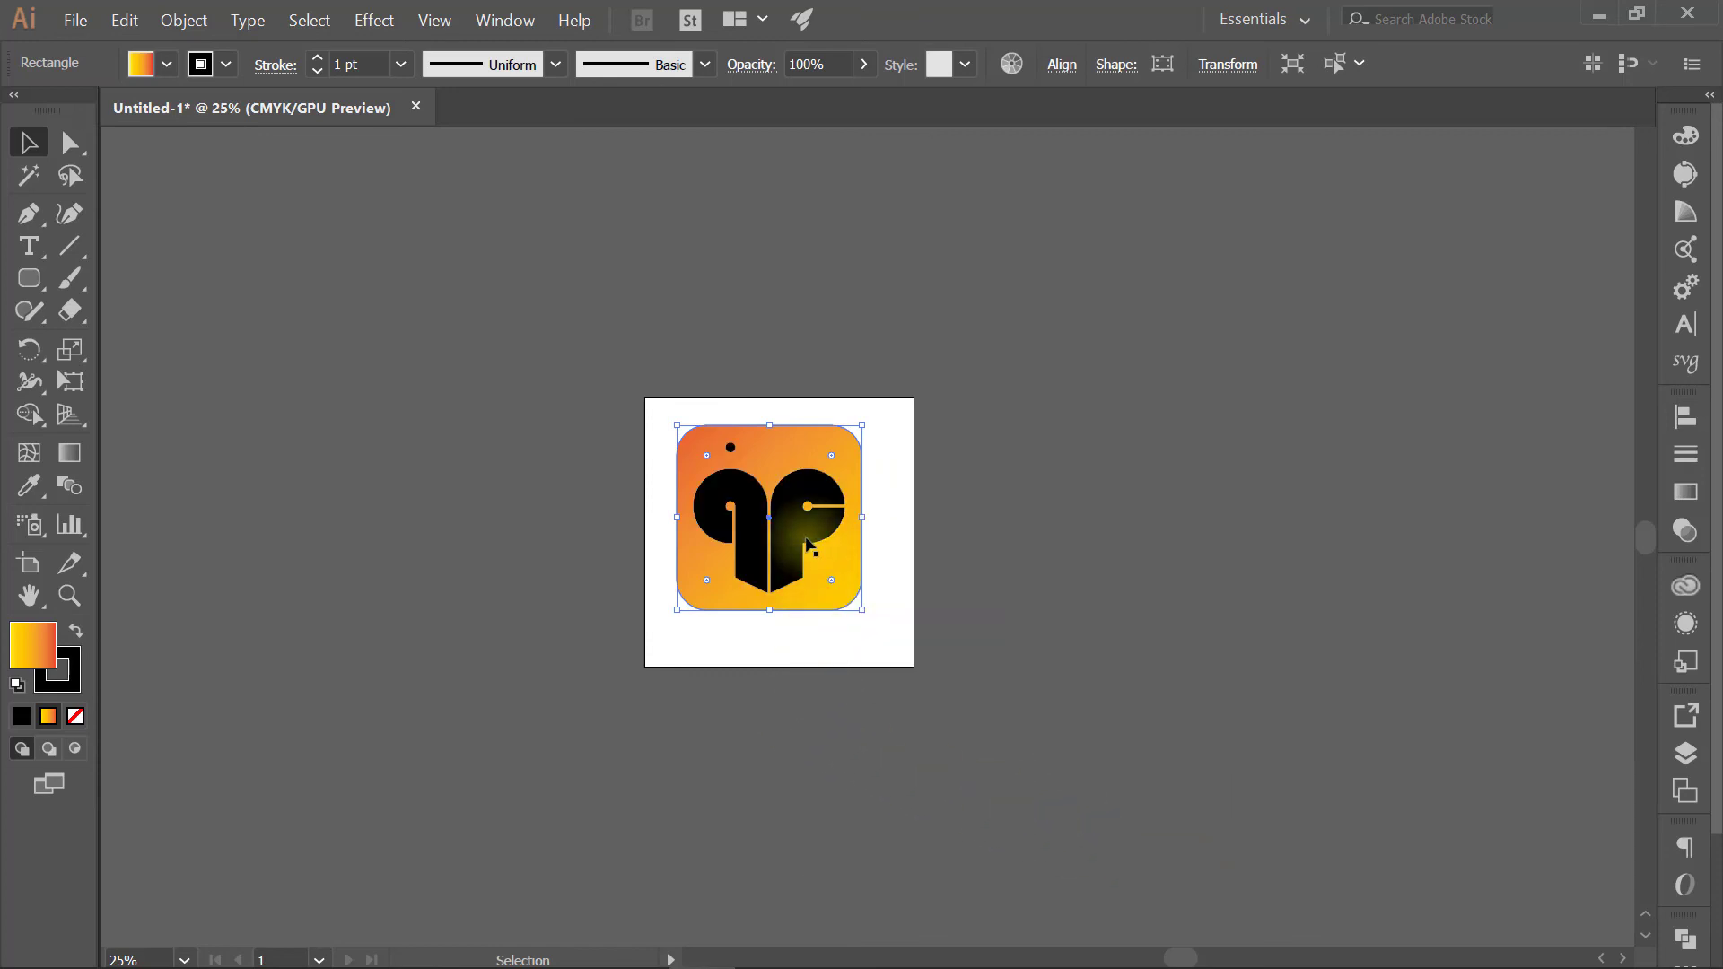
left_click(1242, 334)
scroll(816, 500, "up", 3)
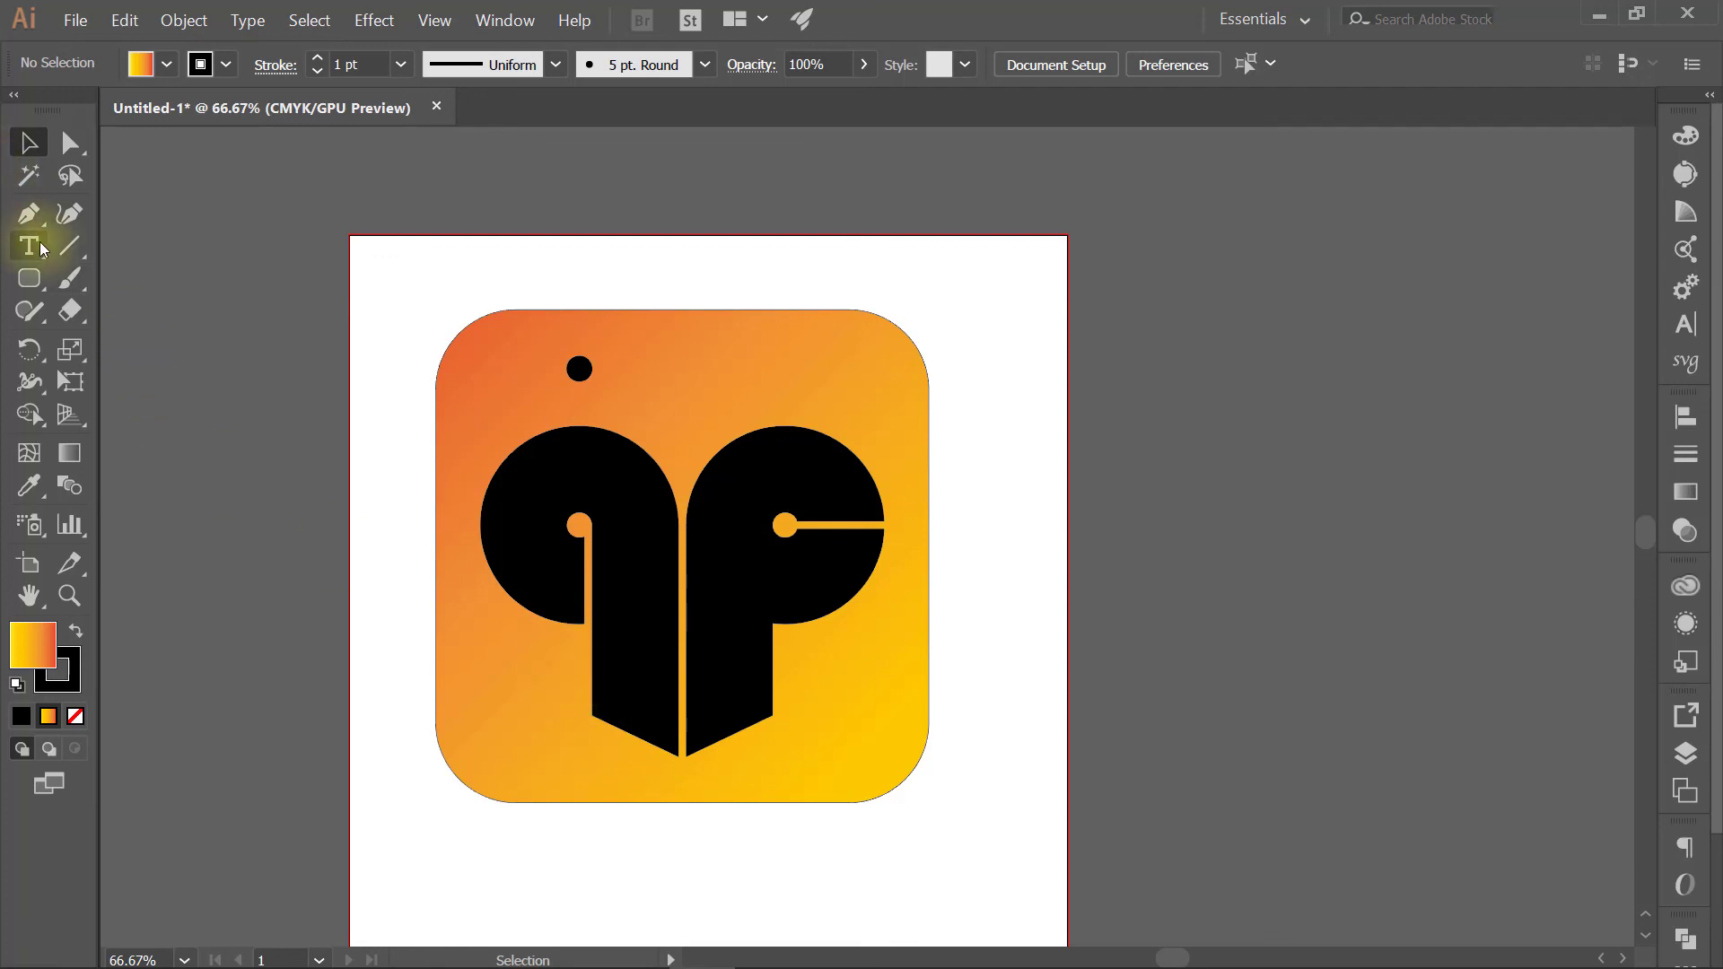
Step: Draw thin lines extending the slanted bottom edges of both logo halves
left_click(69, 246)
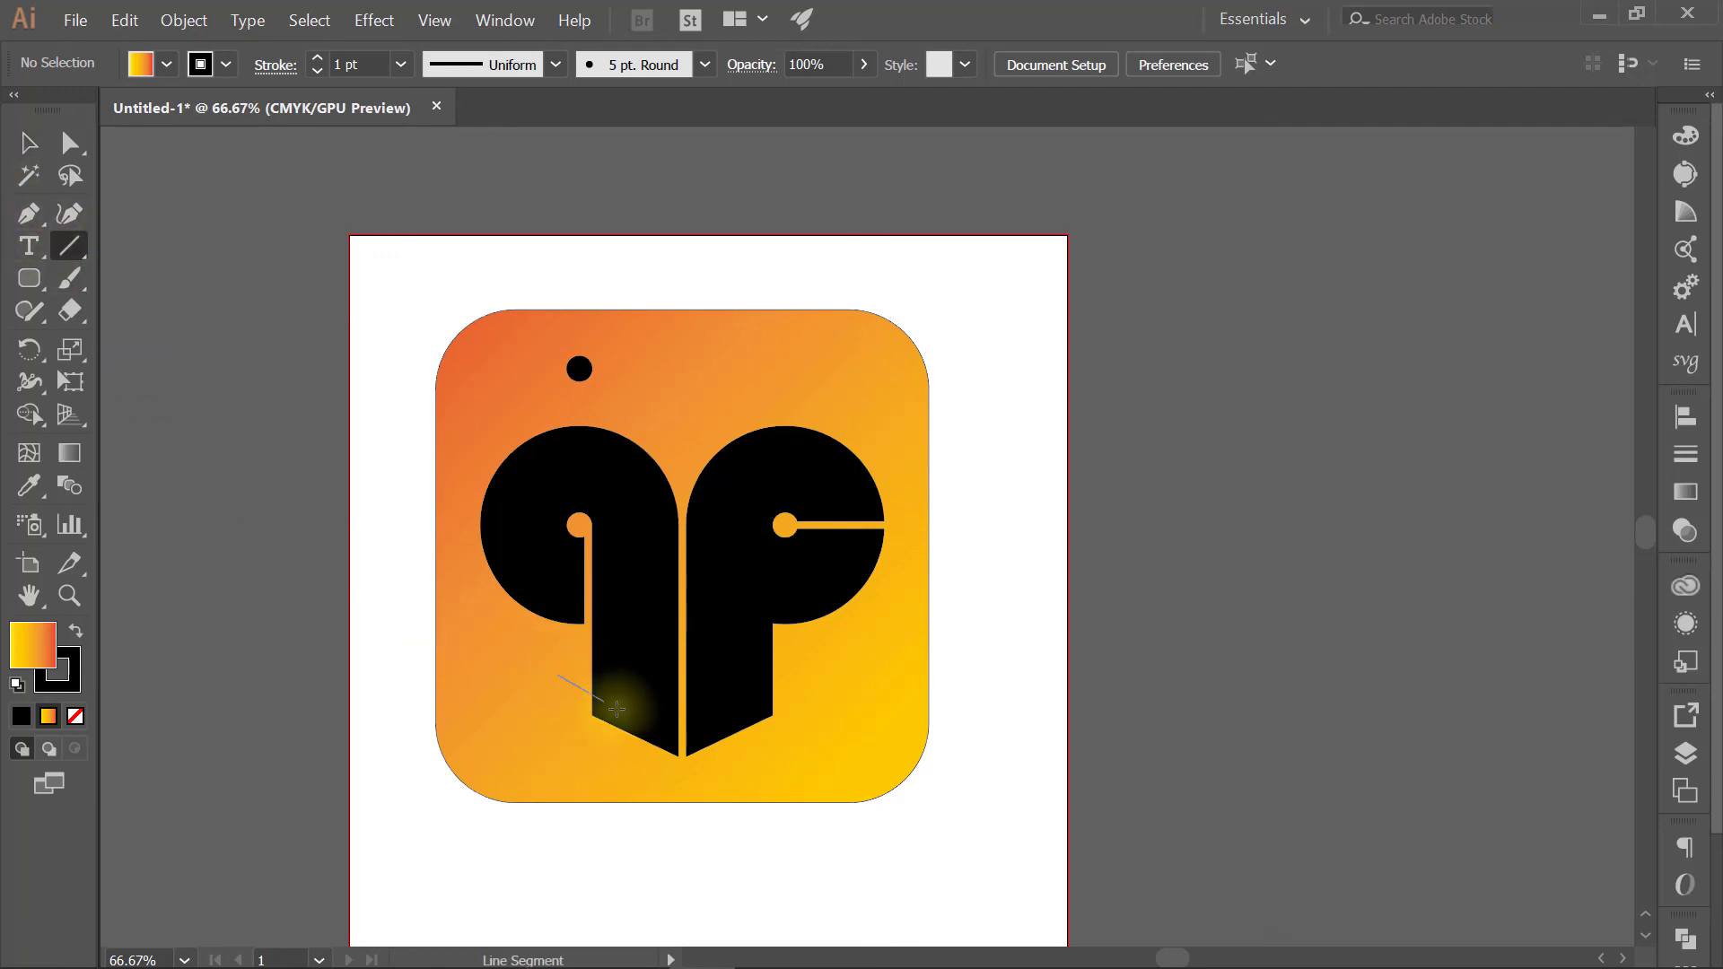
left_click_drag(651, 714, 640, 707)
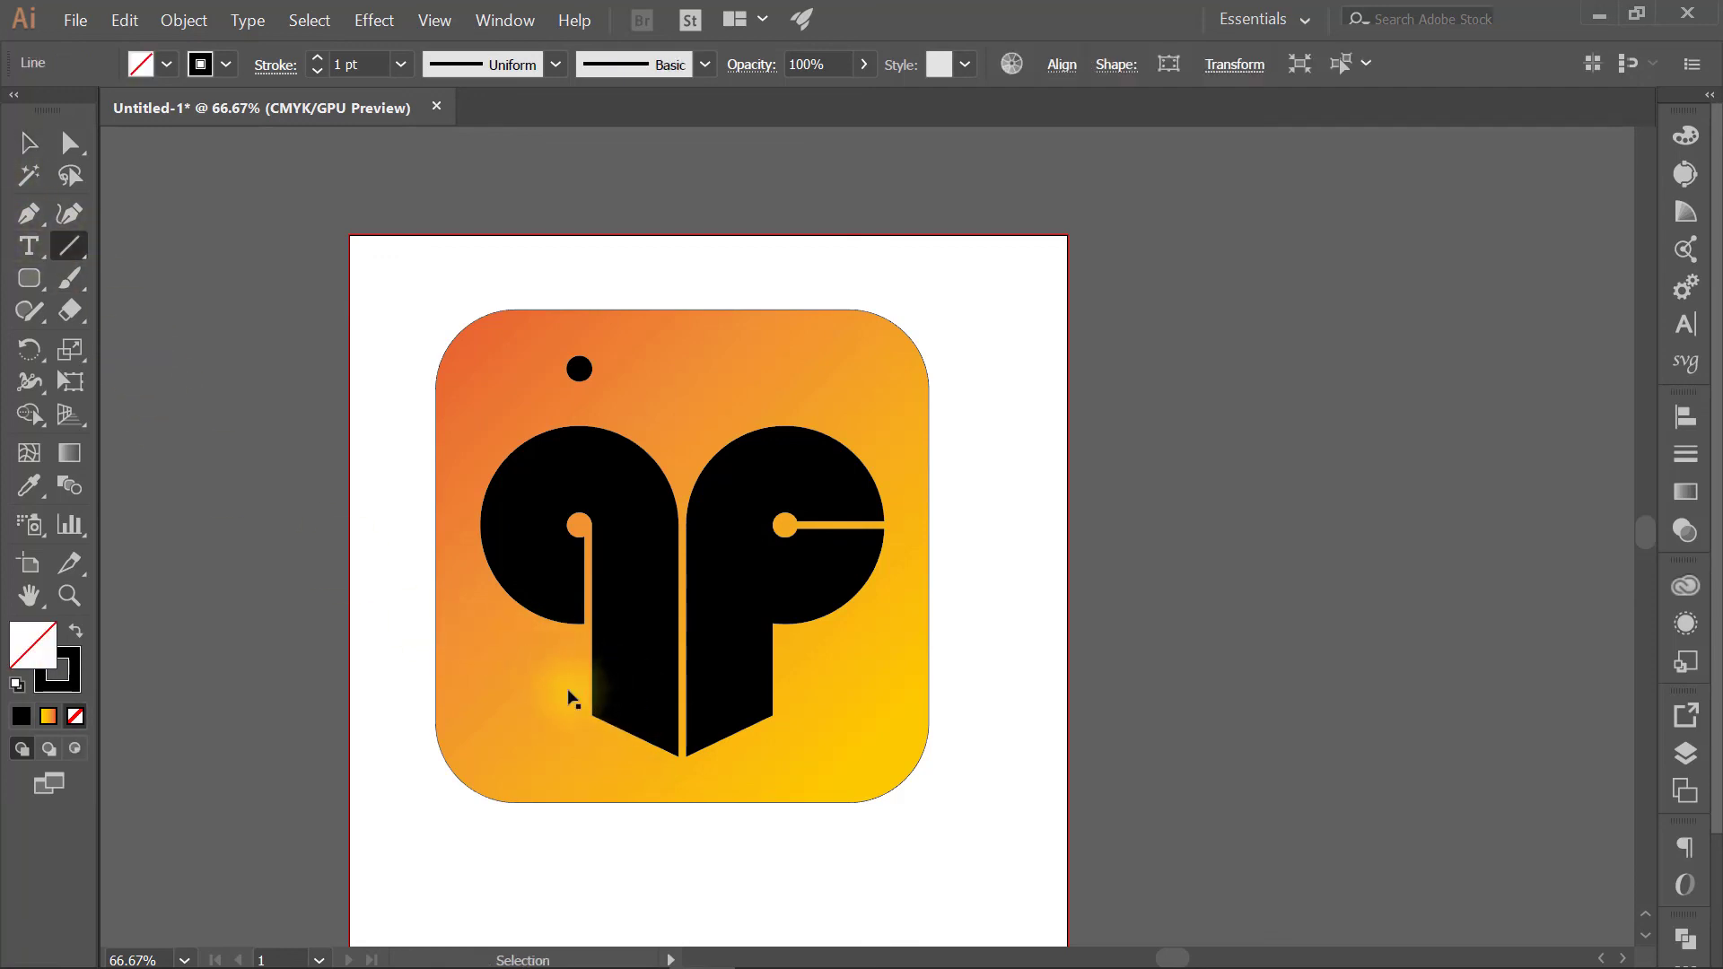
key("ctrl+shift+a")
key("ctrl+a")
key("shift+m")
key("ctrl+plus")
key("ctrl+plus")
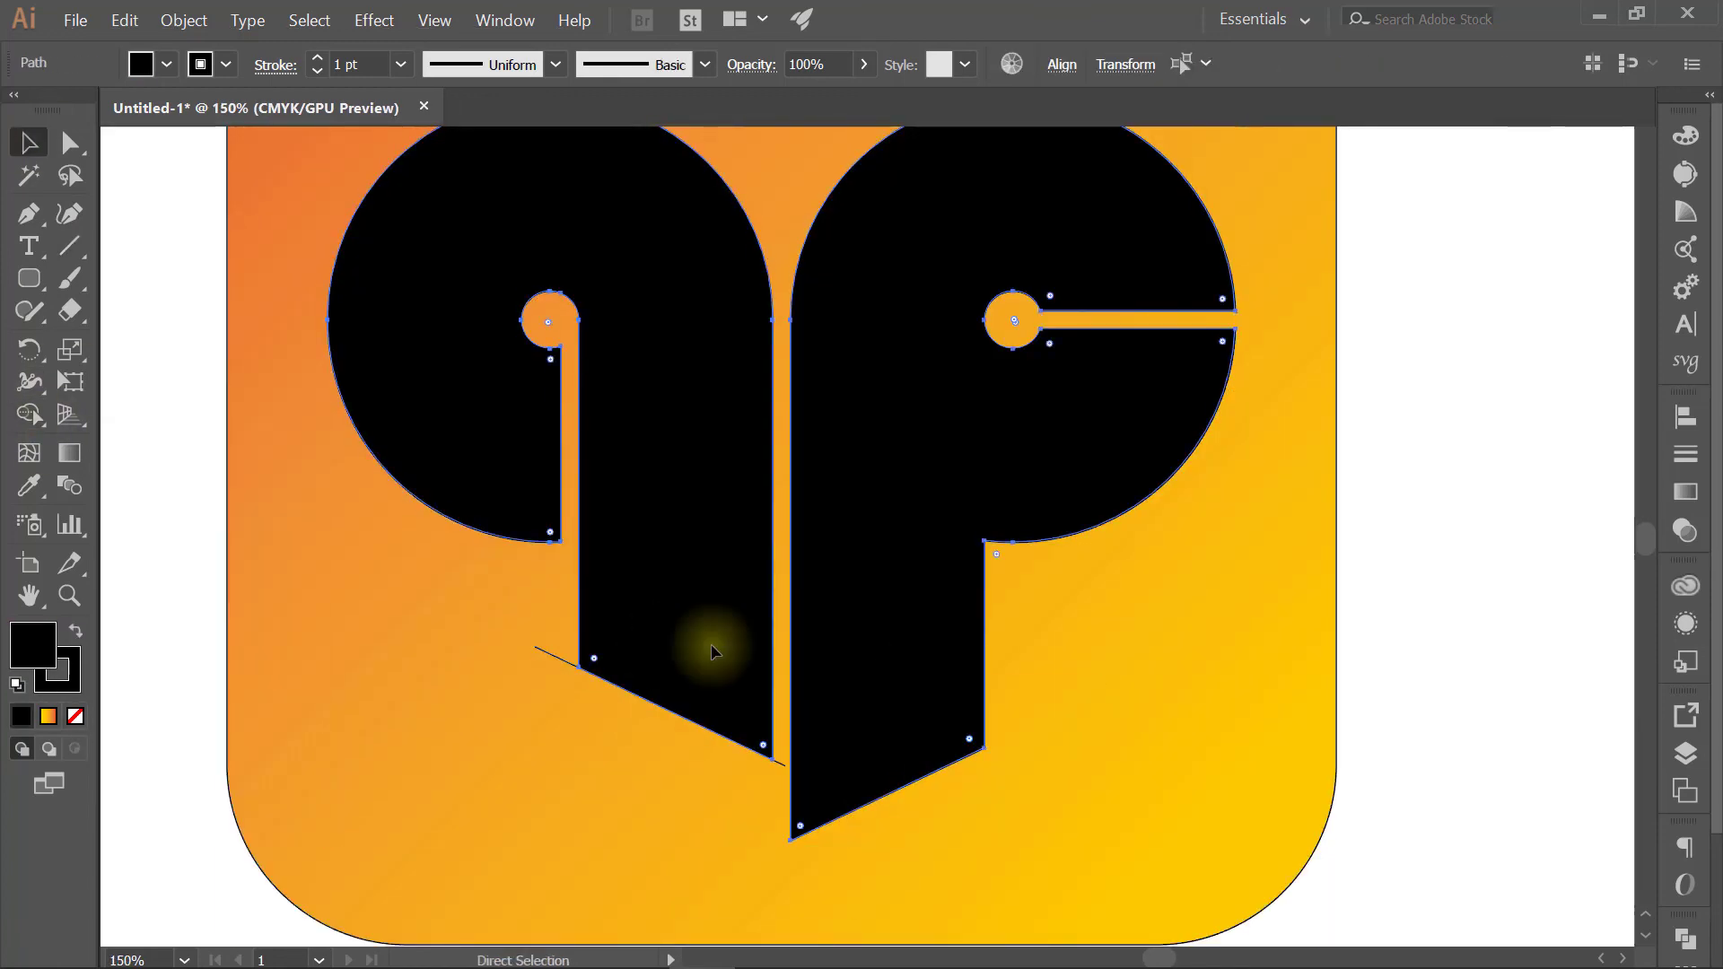
right_click(692, 294)
key("Escape")
key("v")
left_click(1028, 669)
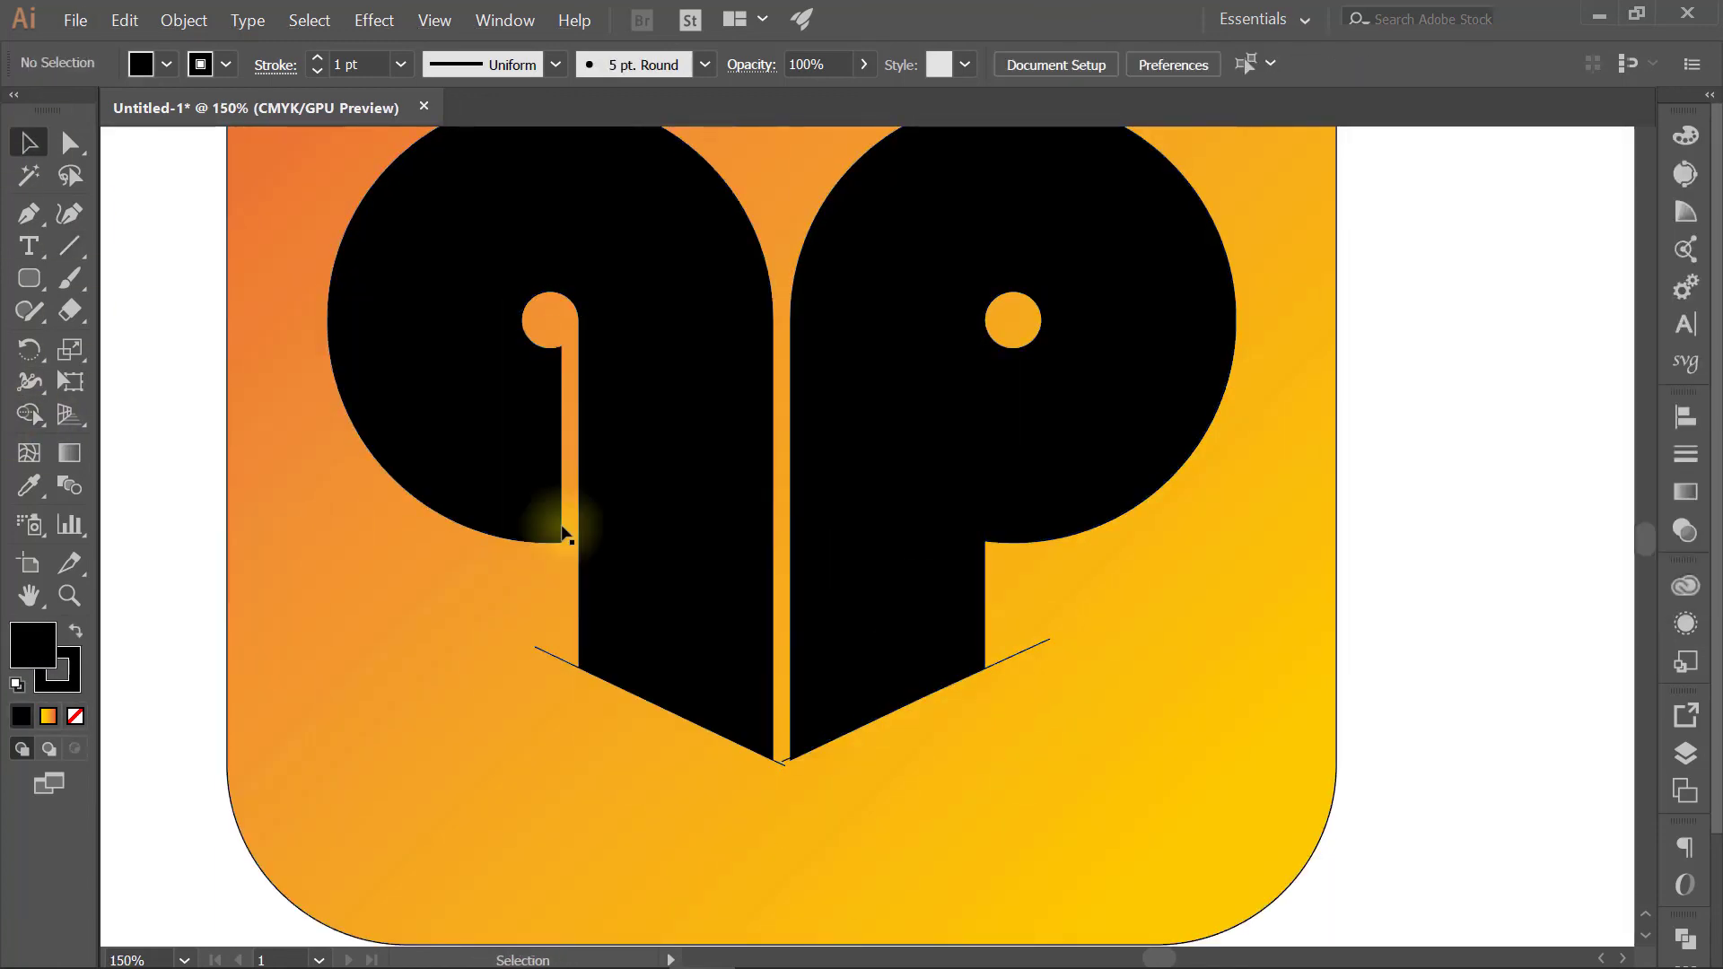